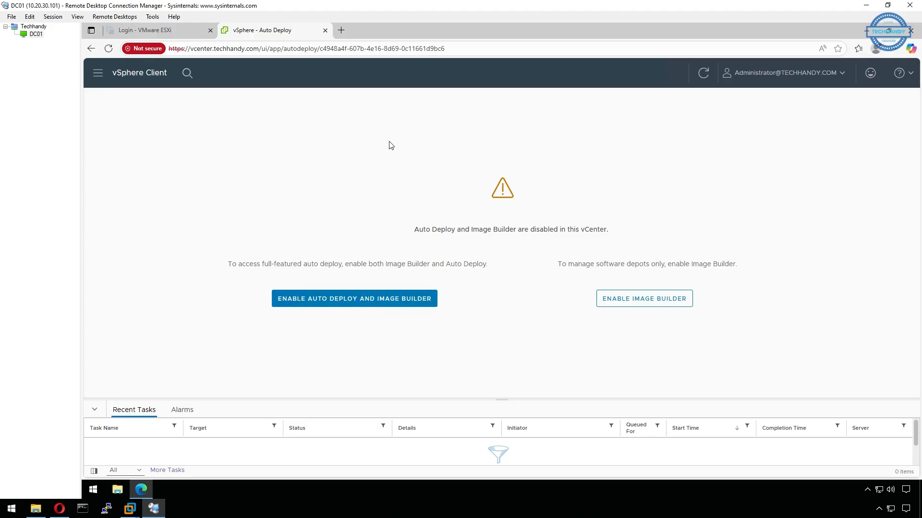
Sign in to the vCenter appliance management page on port 5480 using a saved login
click(342, 30)
click(358, 64)
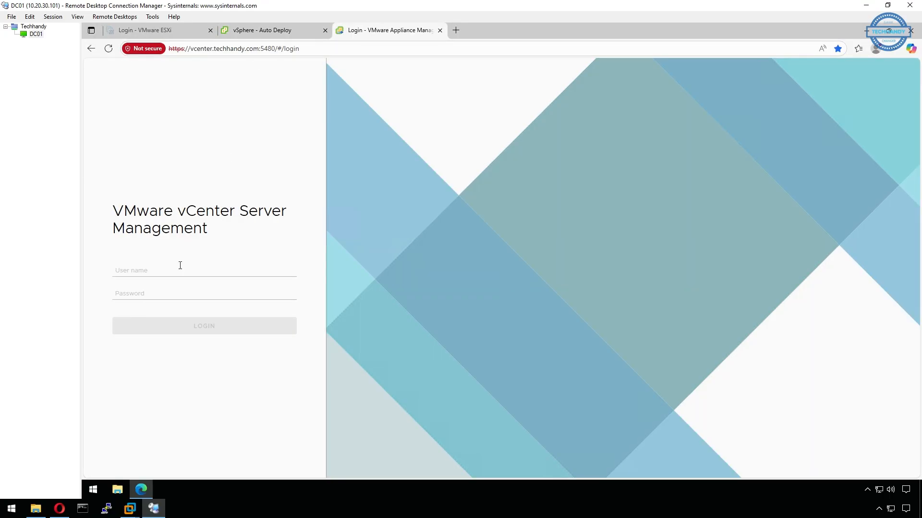
click(180, 267)
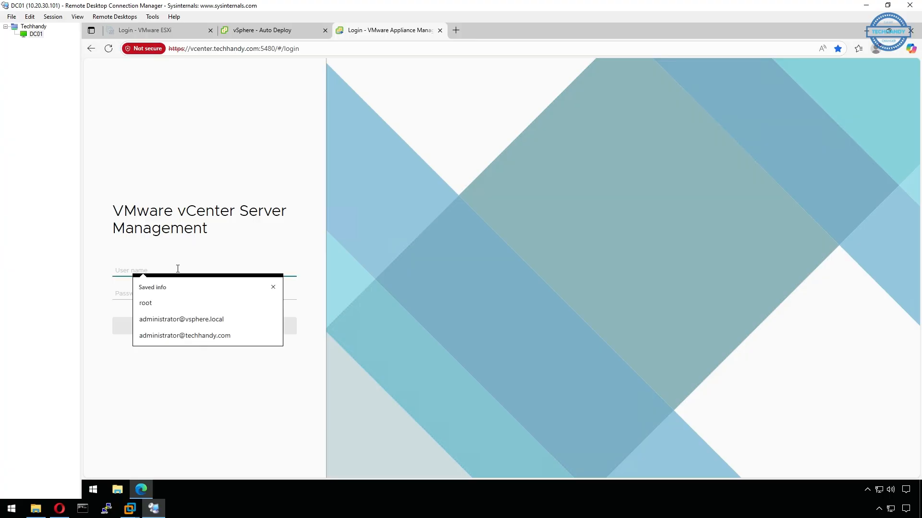
click(177, 305)
text(***)
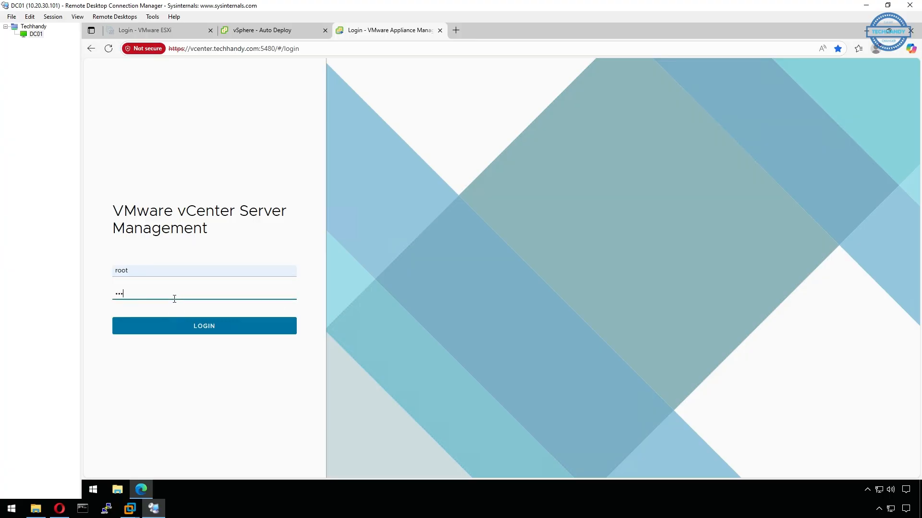
text(****)
key(Return)
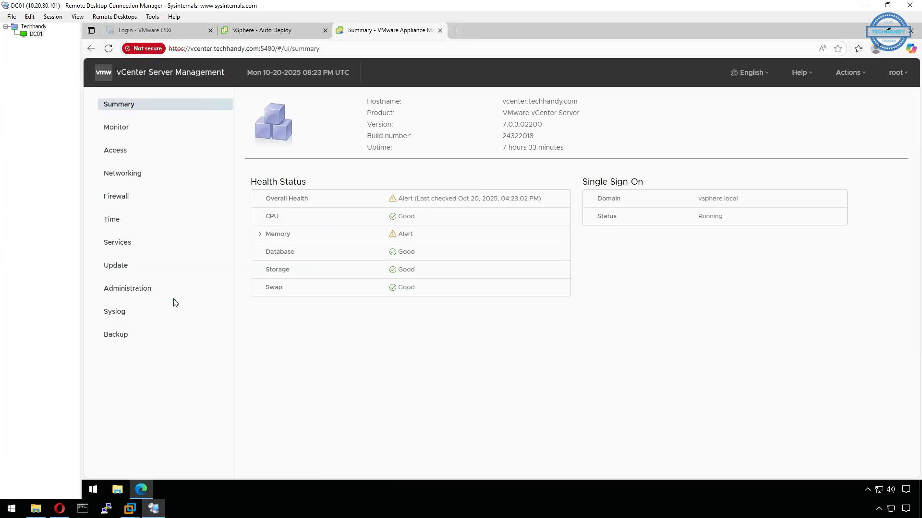
Open the appliance Services list and sort it by running state
click(125, 244)
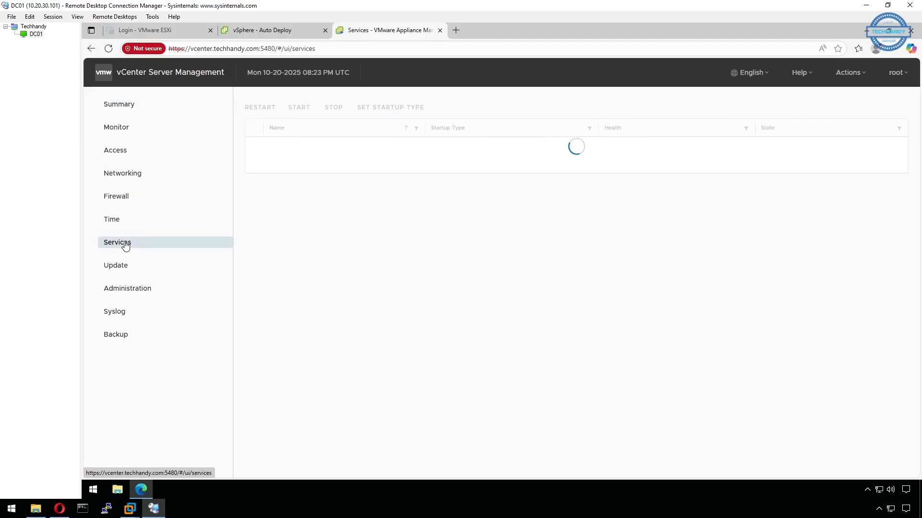
click(798, 130)
scroll(293, 386, down, 10)
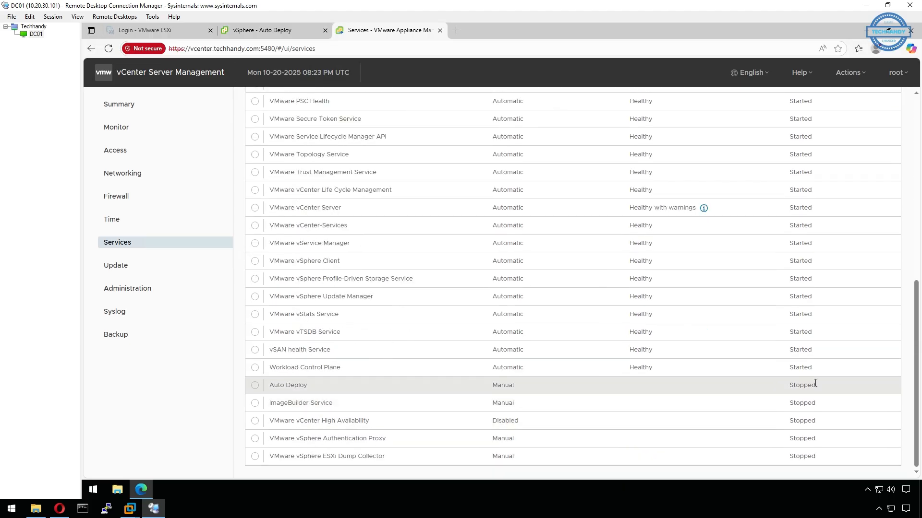
Enable Auto Deploy and Image Builder in vSphere Client, then recheck the Services list
click(281, 31)
click(354, 301)
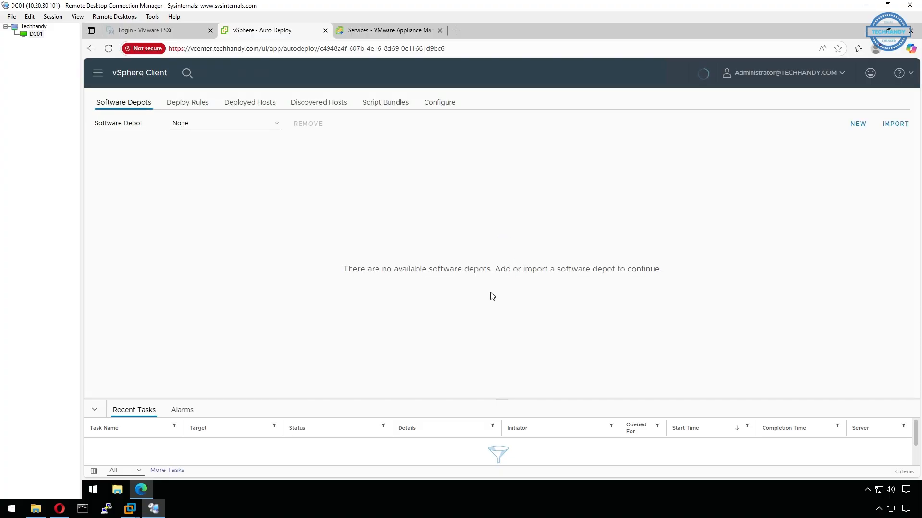
click(372, 33)
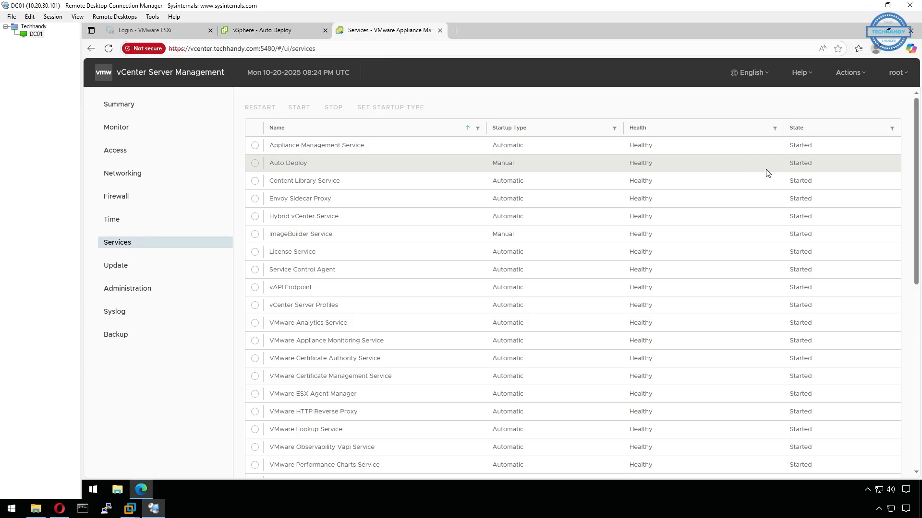
click(255, 163)
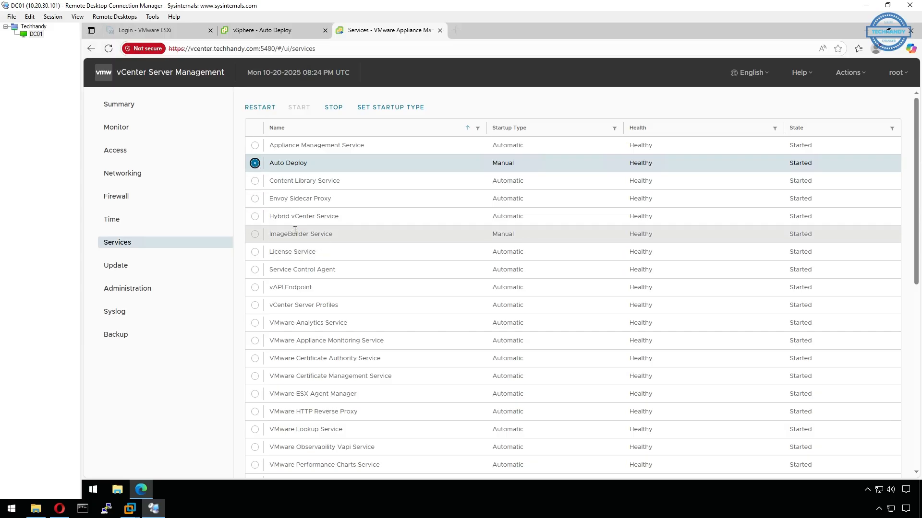
Set the Auto Deploy service's startup type to Automatic
click(255, 235)
click(255, 163)
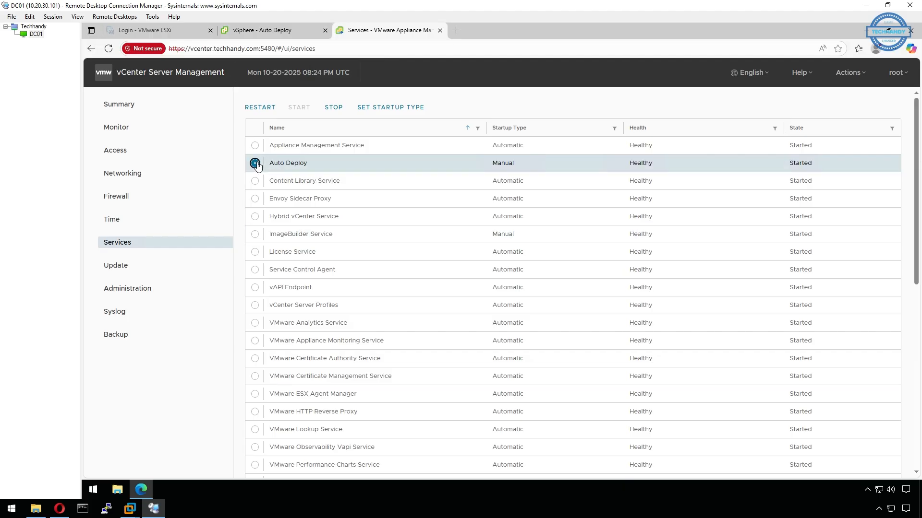
click(386, 109)
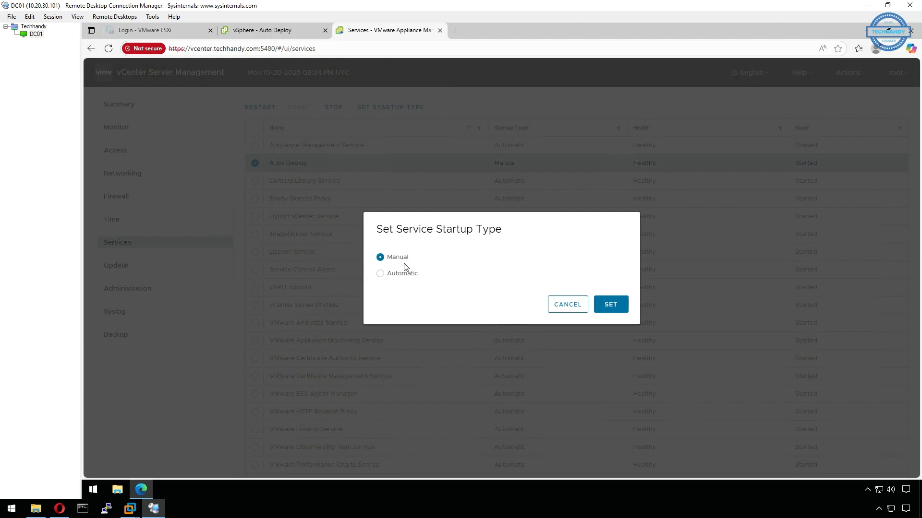
click(380, 274)
click(610, 305)
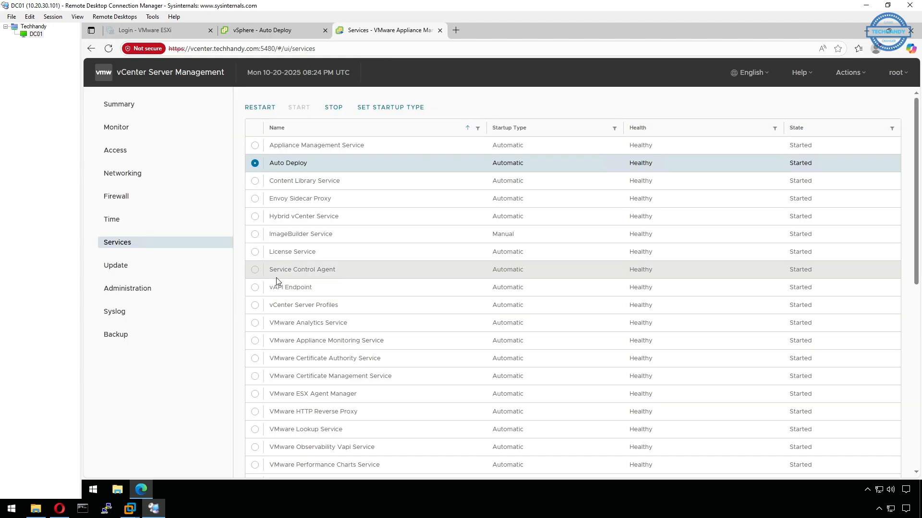
Set the ImageBuilder Service's startup type to Automatic
click(256, 238)
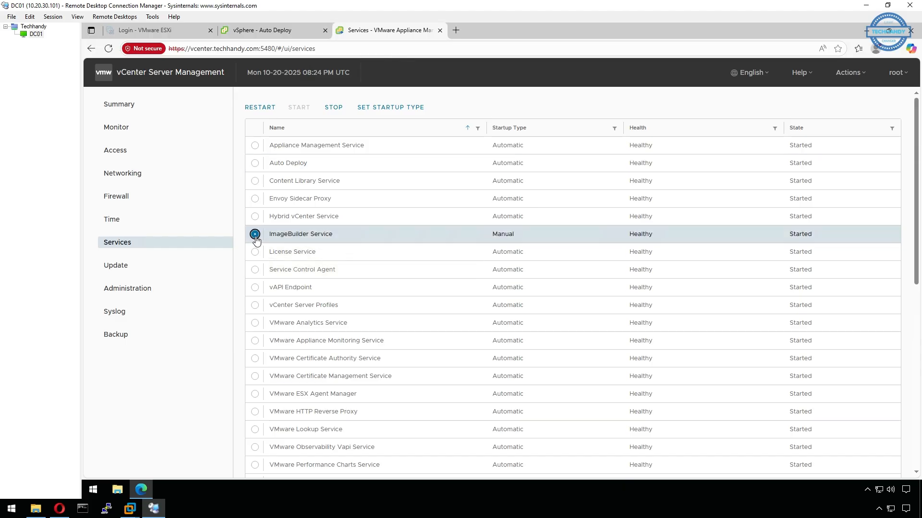
click(384, 107)
click(391, 274)
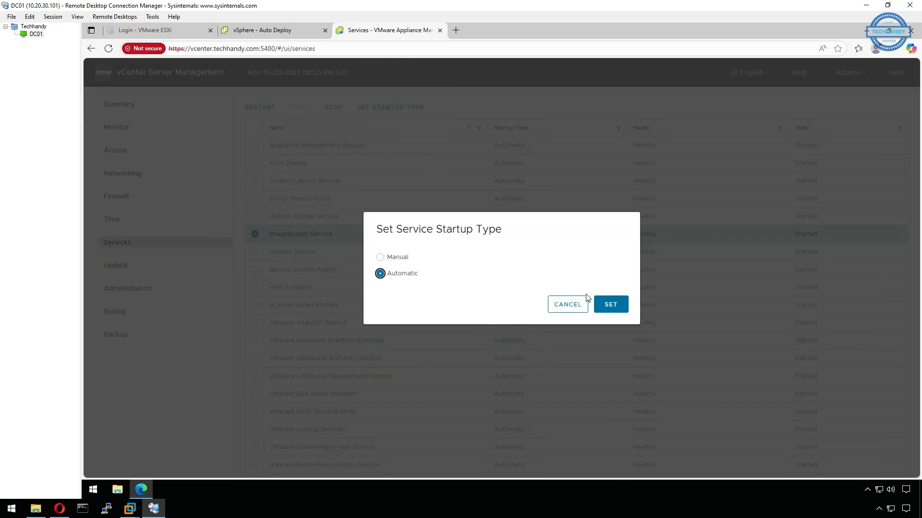
click(607, 303)
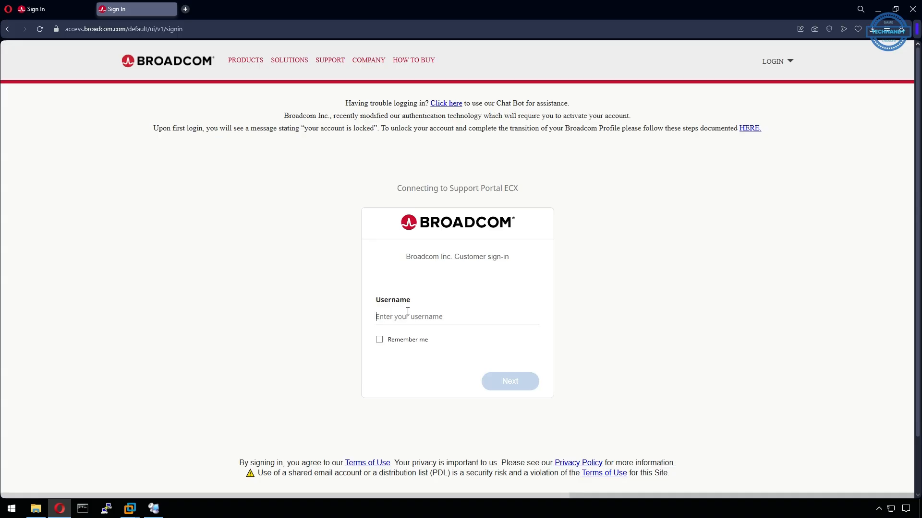
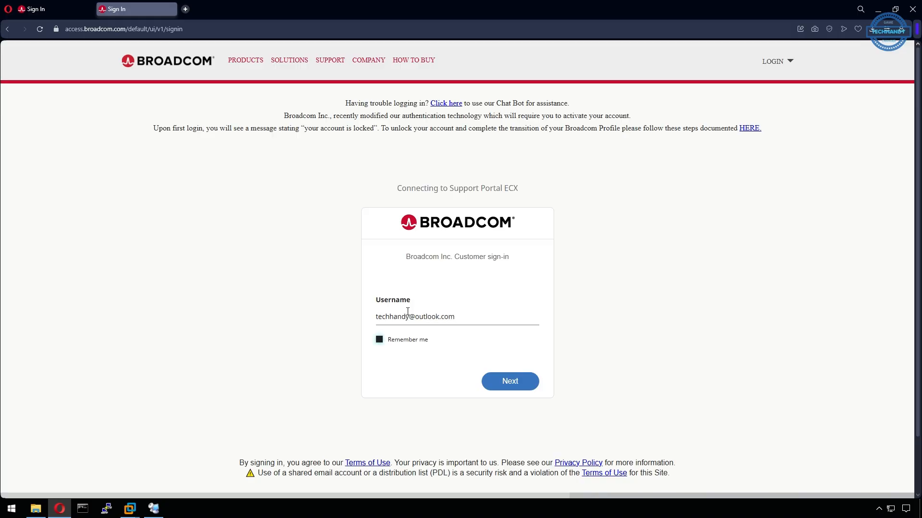
Enter the Broadcom account username and password to sign in, dismissing the save-password prompt
click(507, 381)
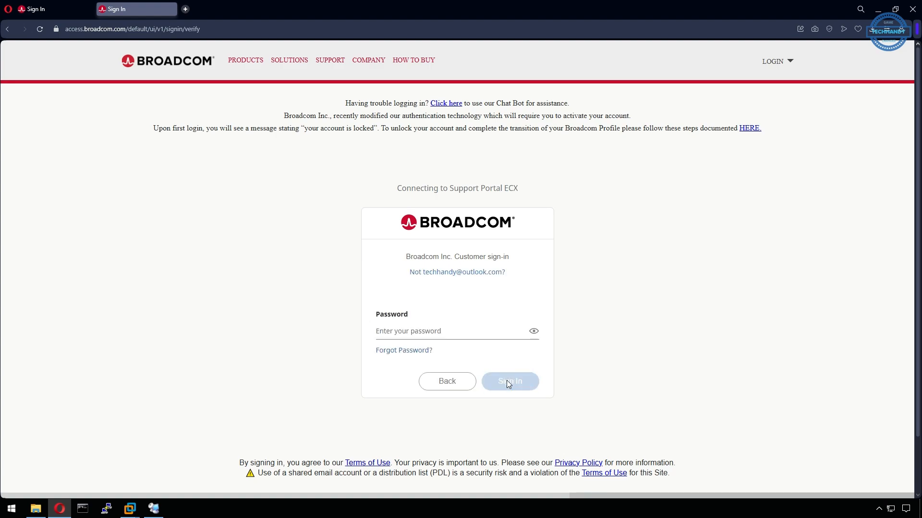
text(*****)
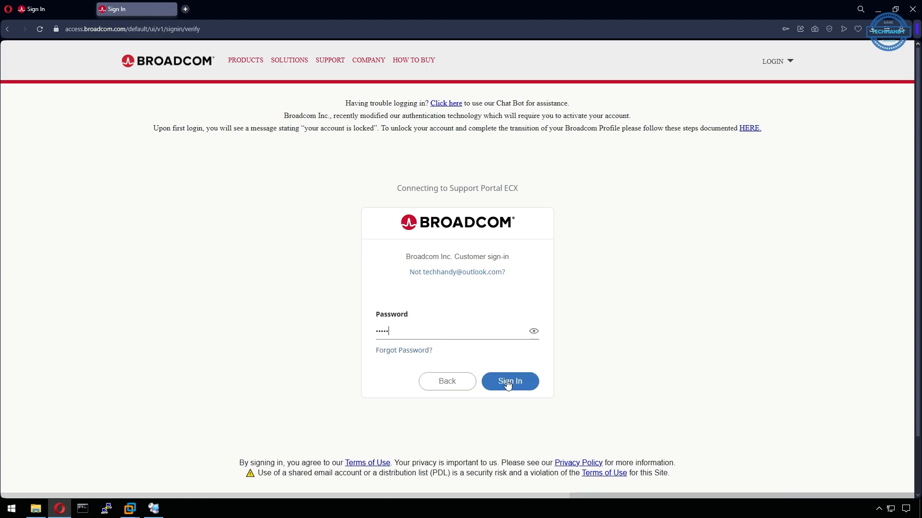
text(***)
click(508, 382)
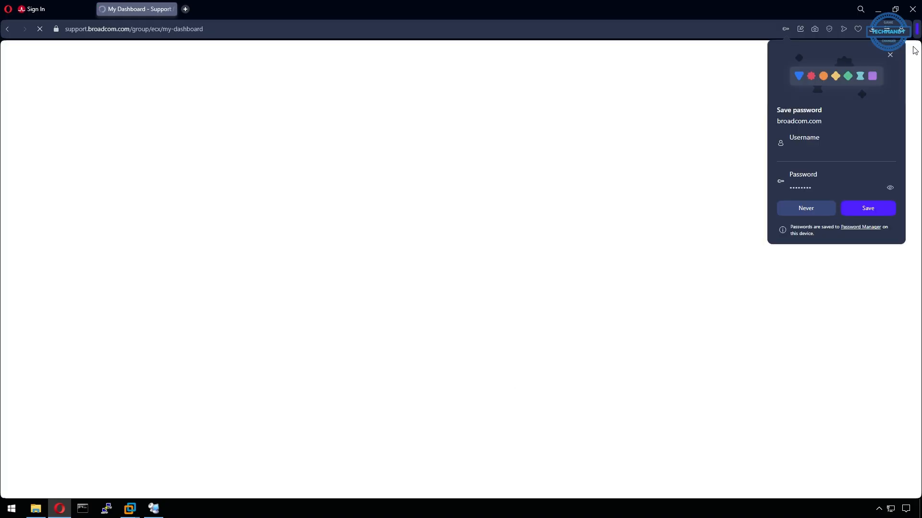
click(890, 56)
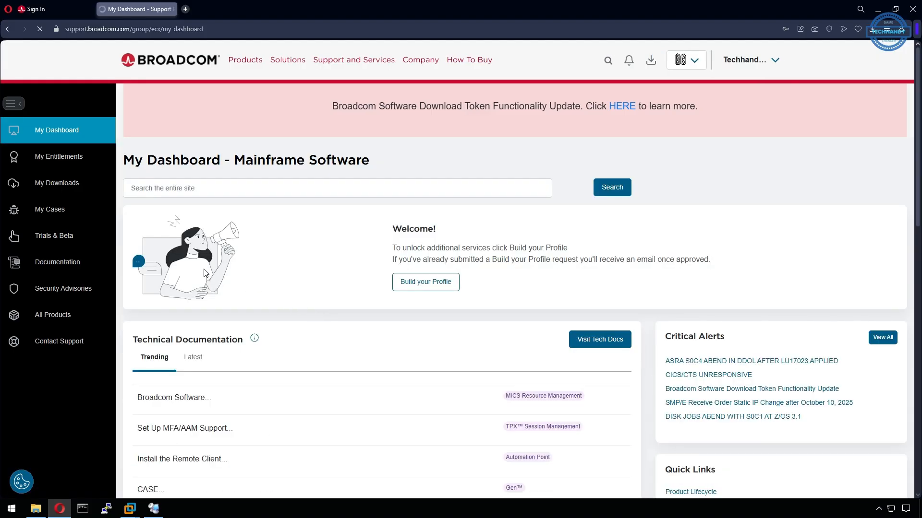
Browse the free downloads to VMware vSphere Enterprise Plus 7.0 releases
click(68, 190)
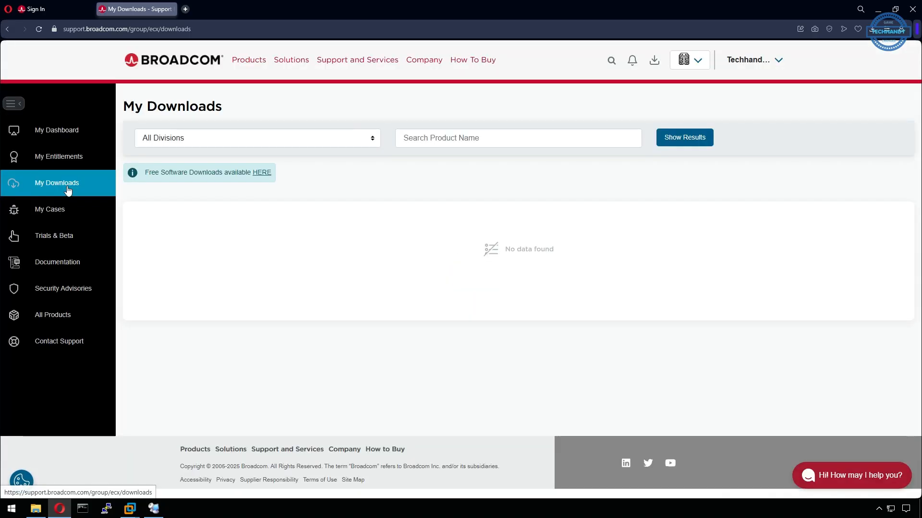
click(262, 175)
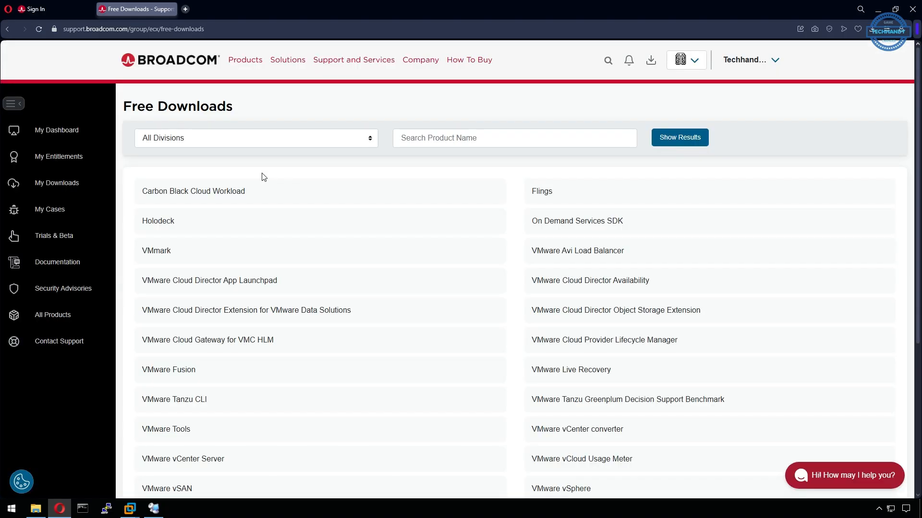
scroll(412, 352, down, 4)
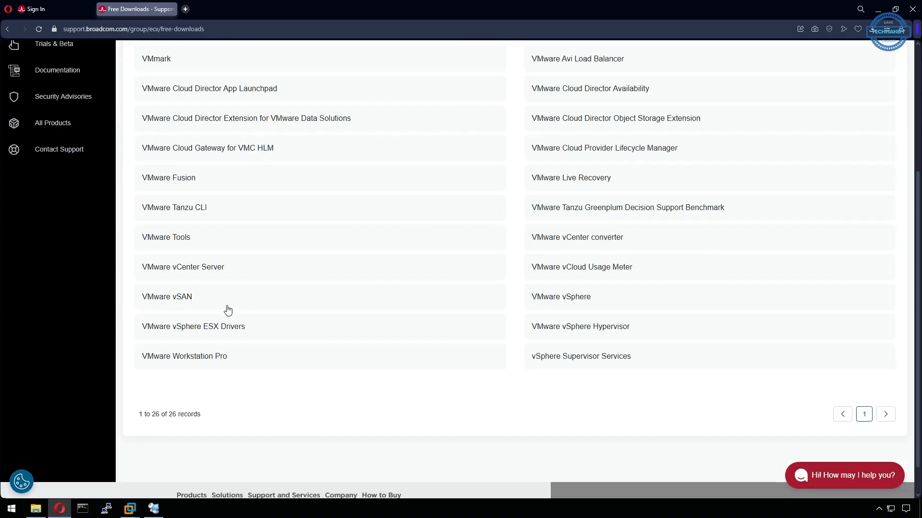
click(575, 301)
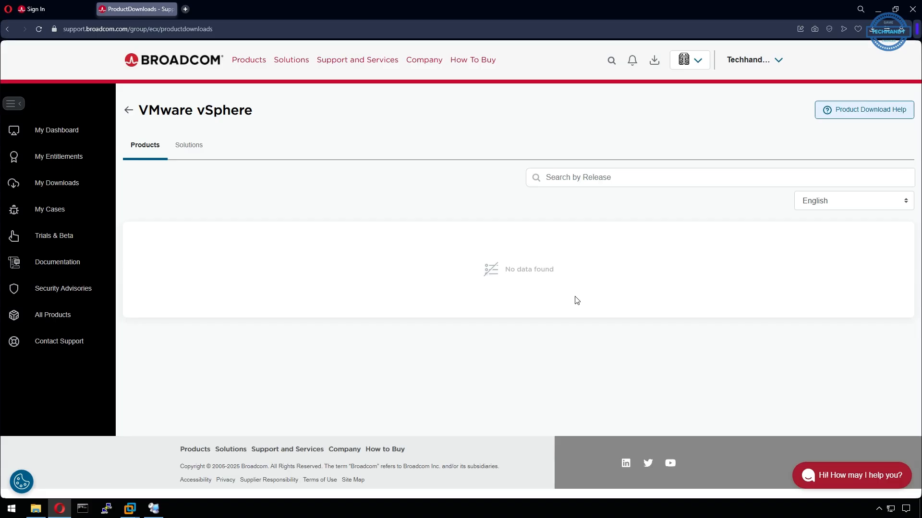
click(197, 148)
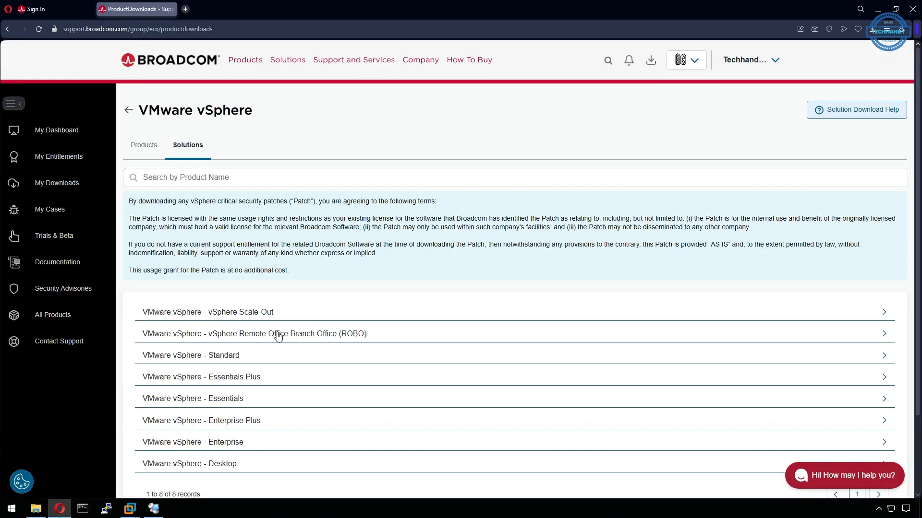
scroll(249, 434, down, 2)
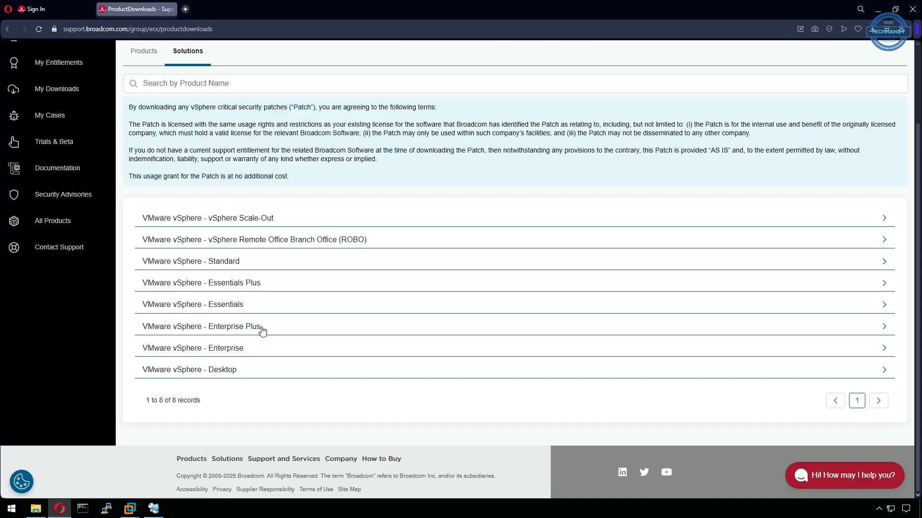
click(236, 328)
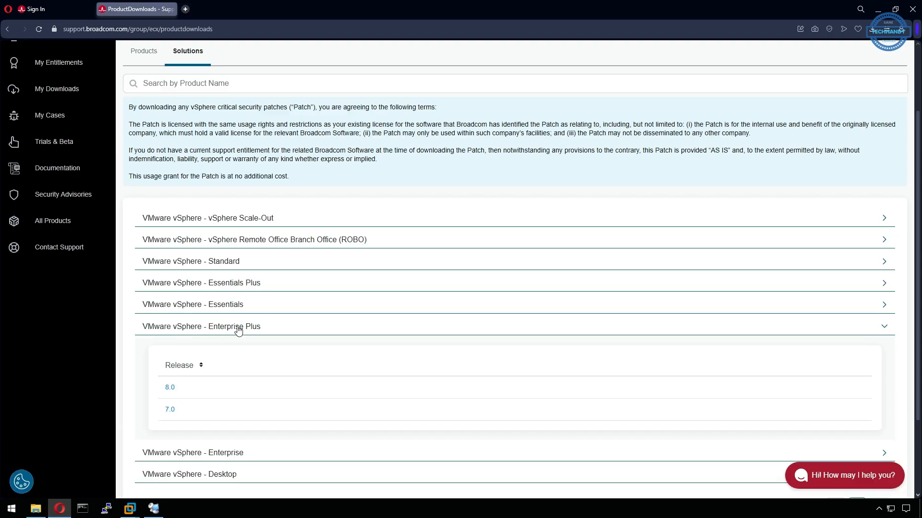
click(170, 411)
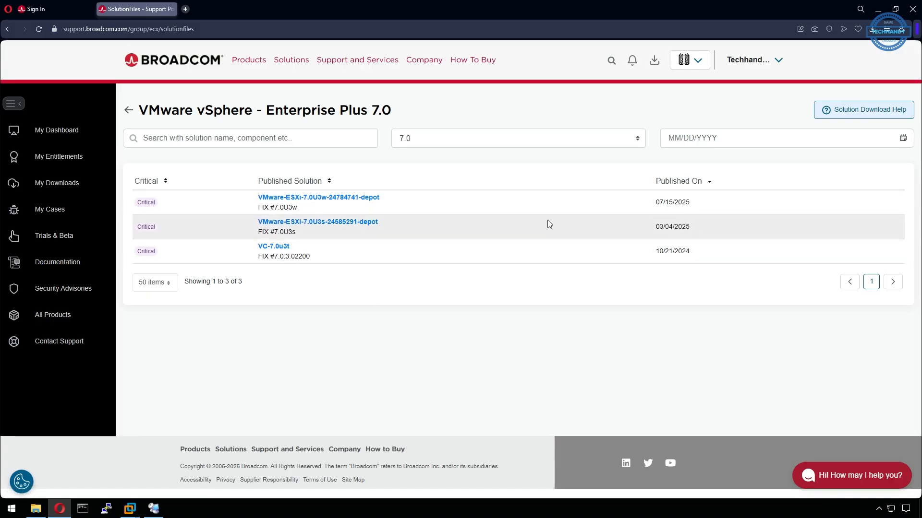
Read the VMware-ESXi-7.0U3w-24784741-depot.zip description and download the file
click(357, 200)
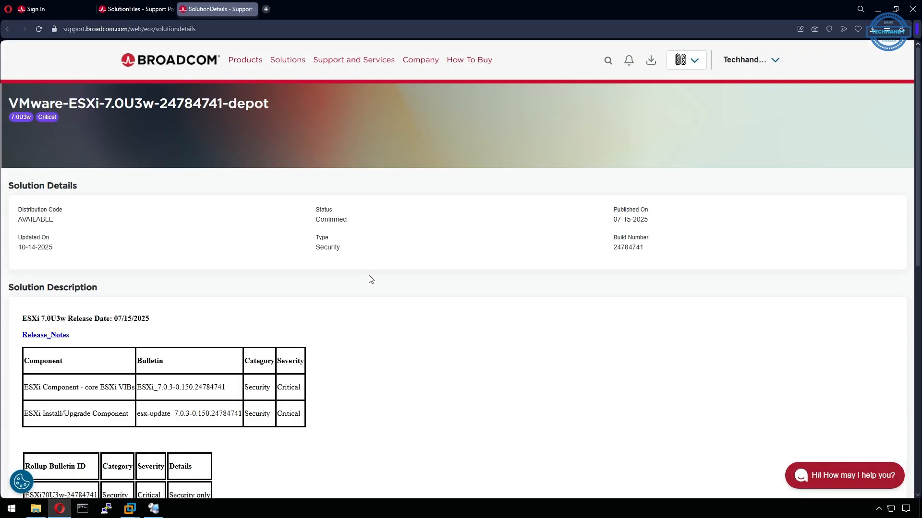
scroll(399, 365, down, 4)
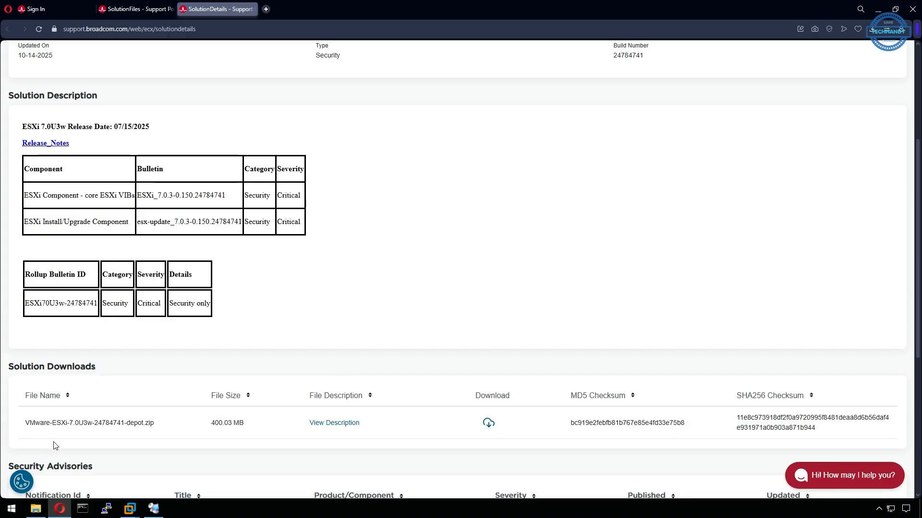
click(348, 425)
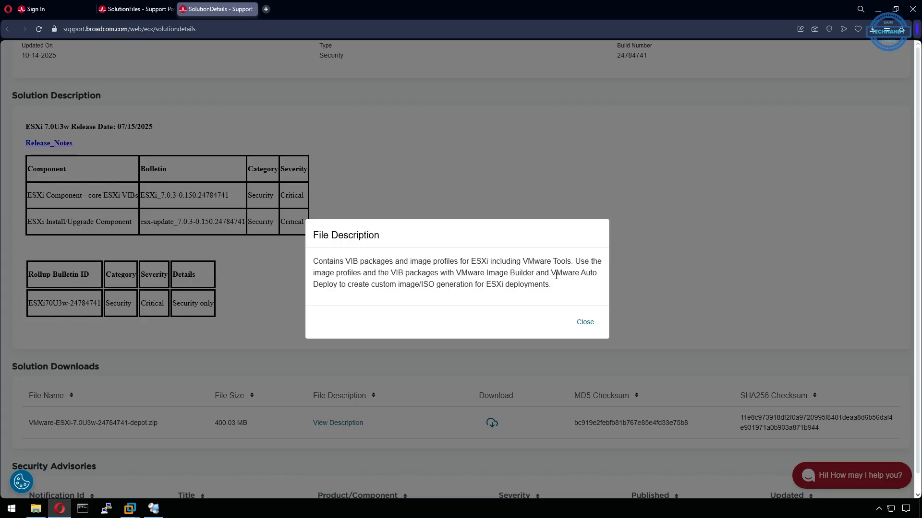
drag(553, 274, 570, 301)
click(562, 302)
click(591, 326)
click(488, 423)
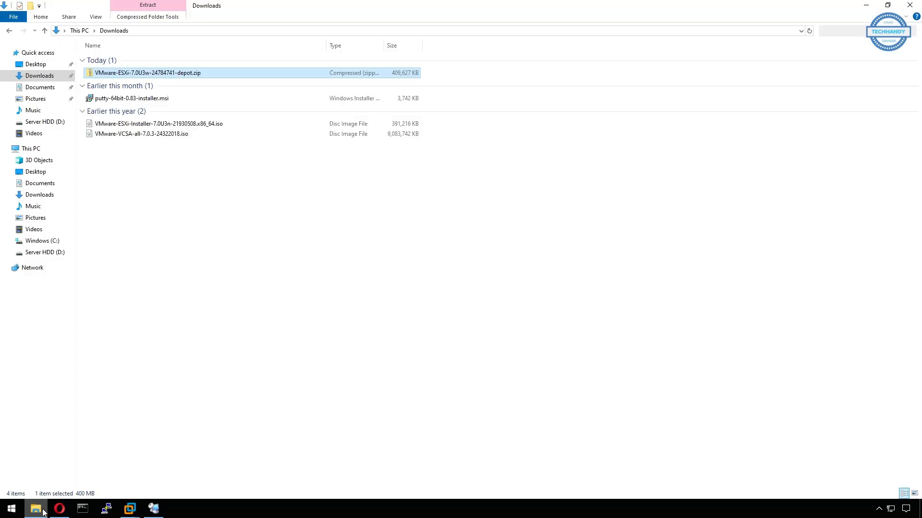
Copy the ESXi depot zip from the local Downloads folder
right_click(146, 71)
click(179, 220)
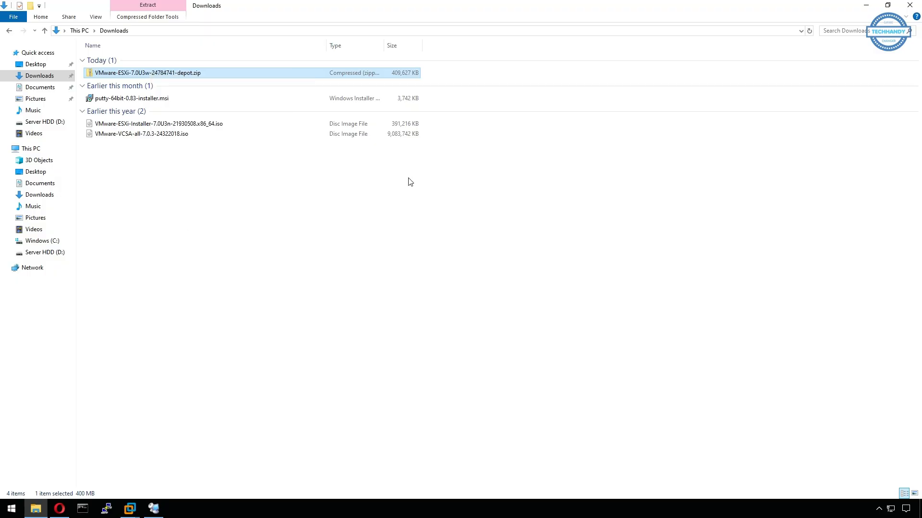
click(863, 6)
Paste the depot zip into the Downloads folder on DC01
key(super+e)
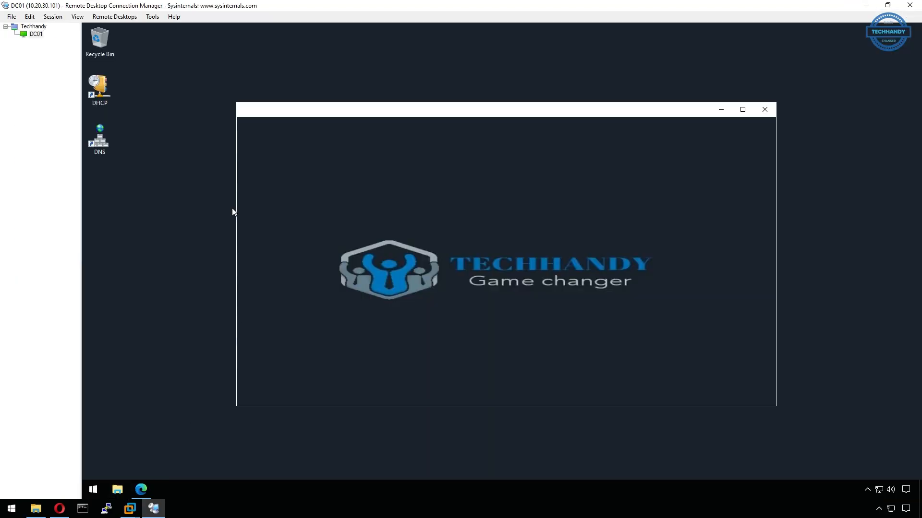
click(276, 183)
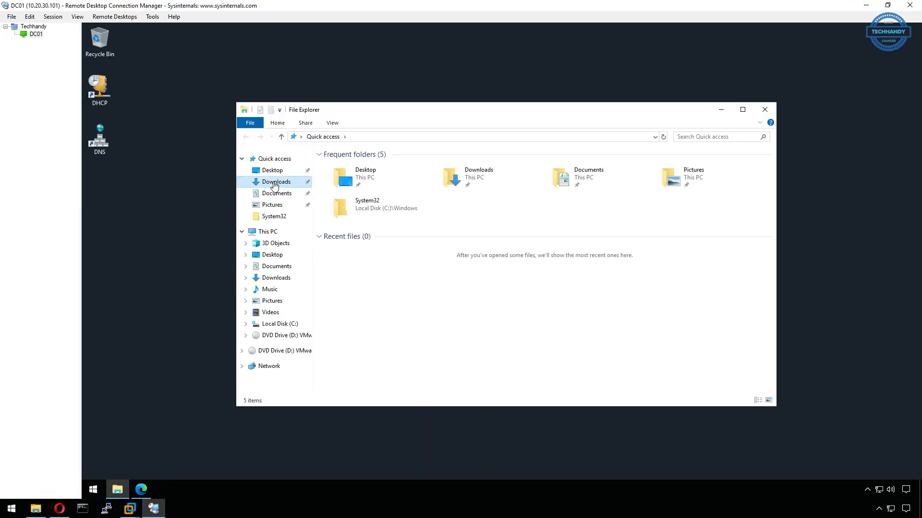
right_click(401, 246)
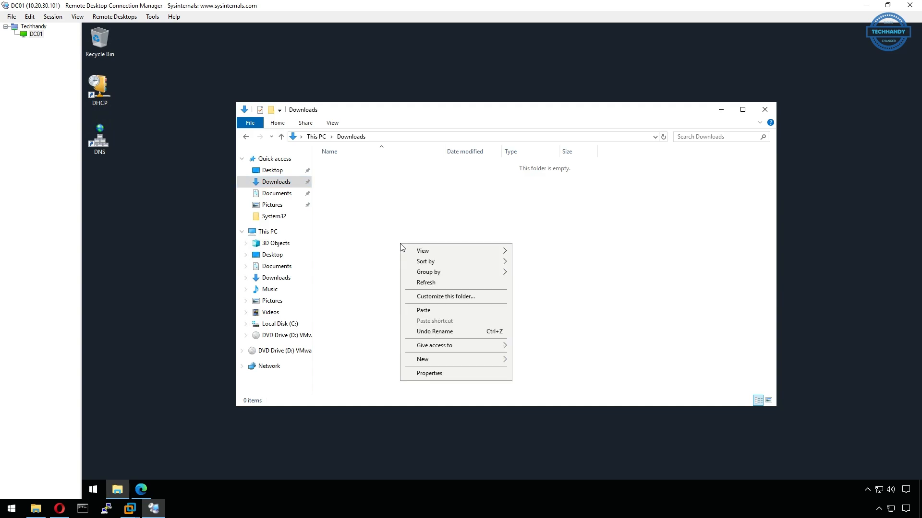
click(422, 311)
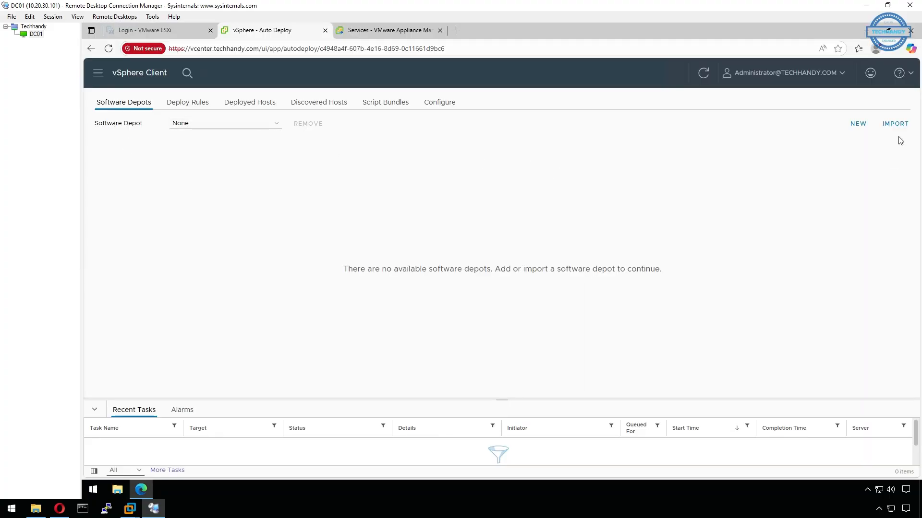
Import the depot zip from Downloads as software depot ESXi7 and upload it
click(893, 125)
click(453, 250)
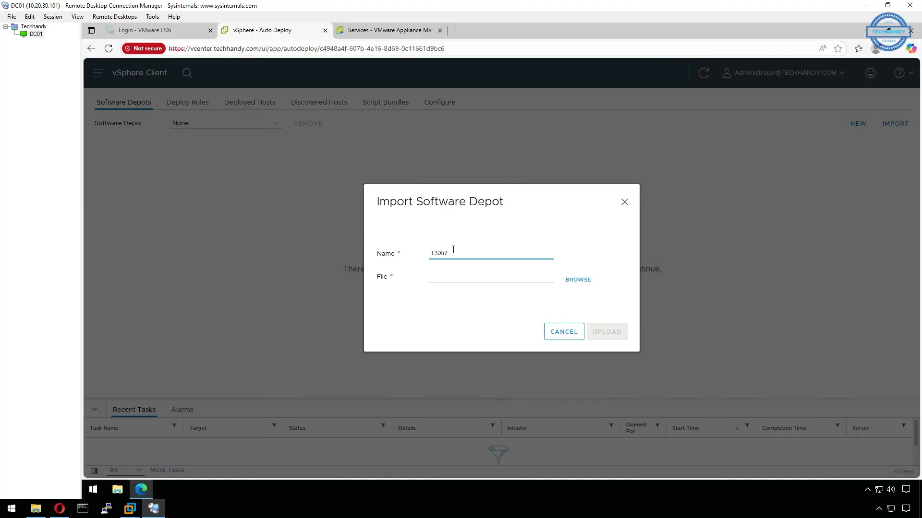
click(578, 280)
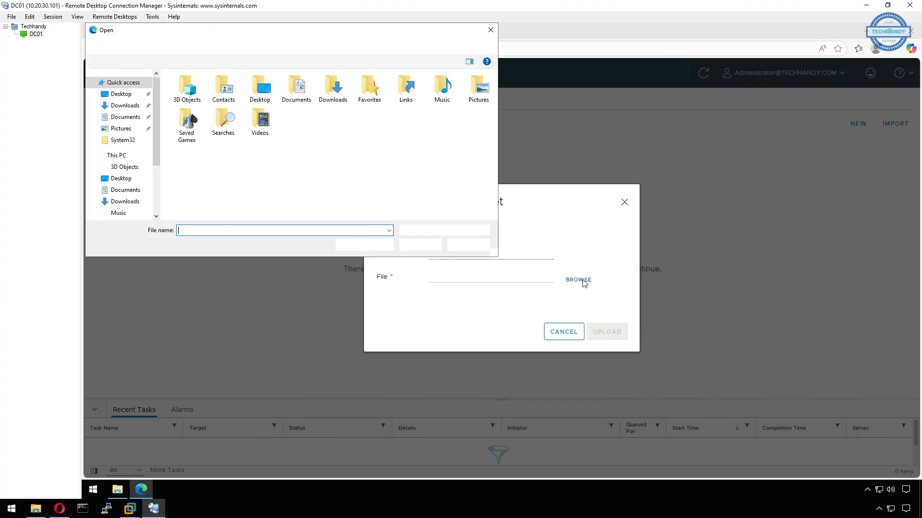
click(123, 201)
click(221, 89)
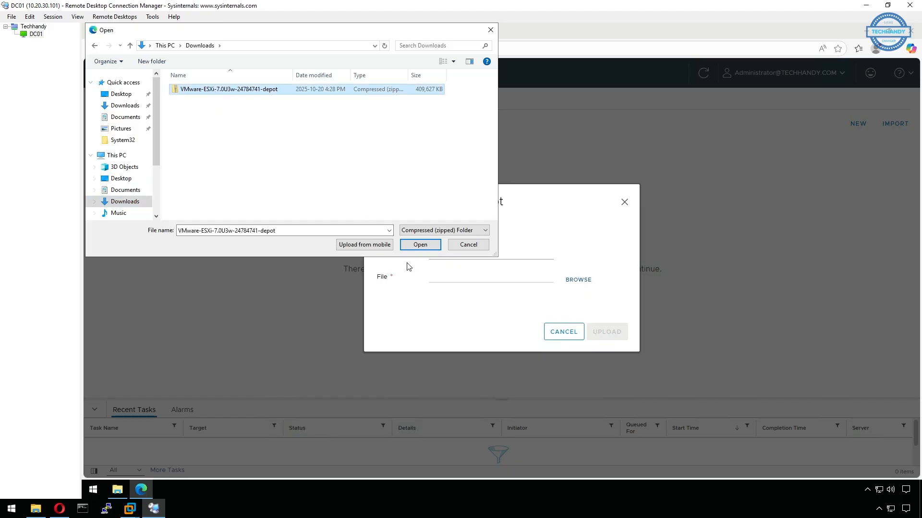
click(434, 244)
click(622, 330)
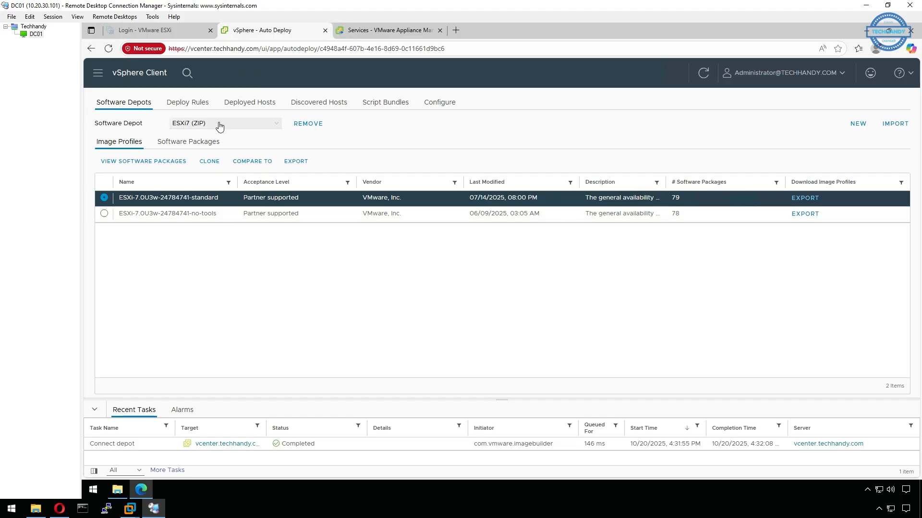
click(196, 107)
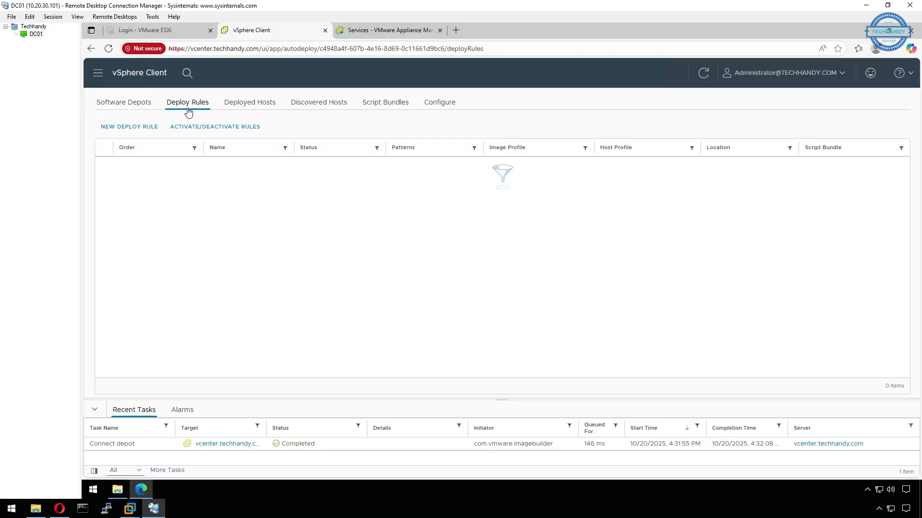
Create deploy rule Install-ESXi7 restricted to hosts matching an IPv4 pattern
click(127, 127)
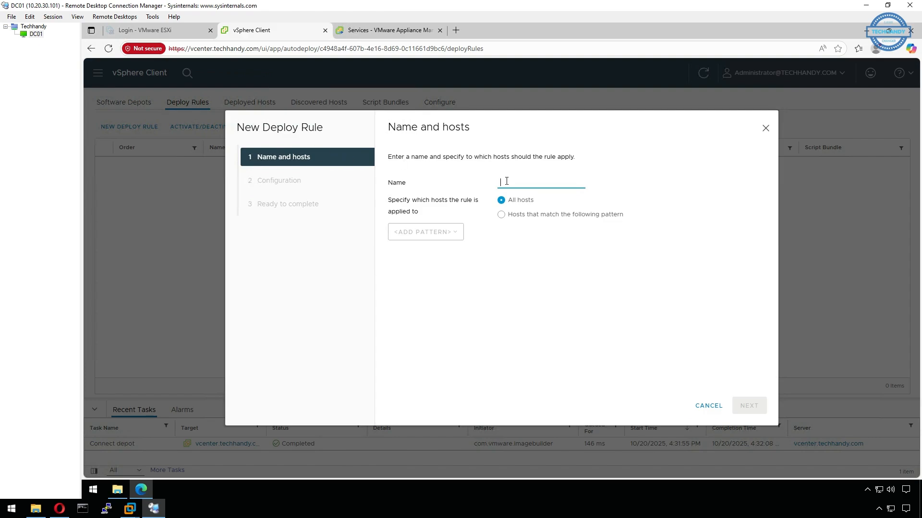
text(ll-ESXi7)
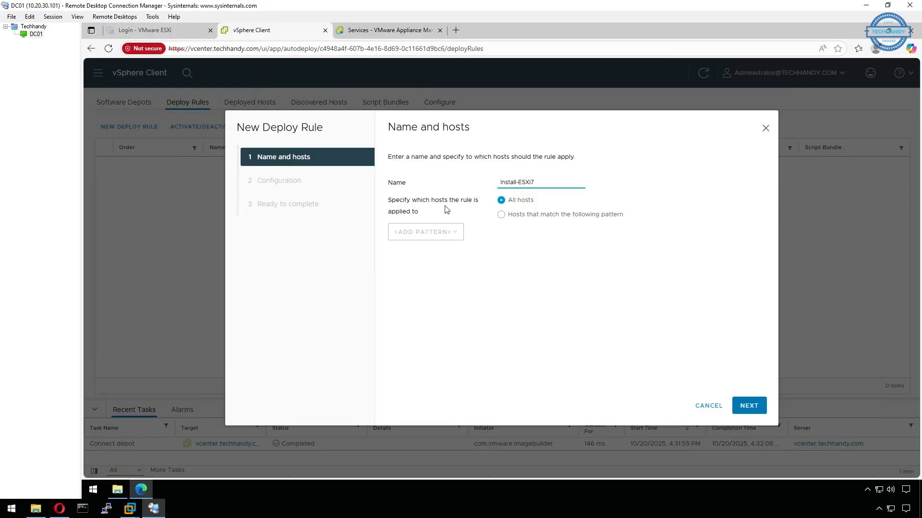
click(505, 221)
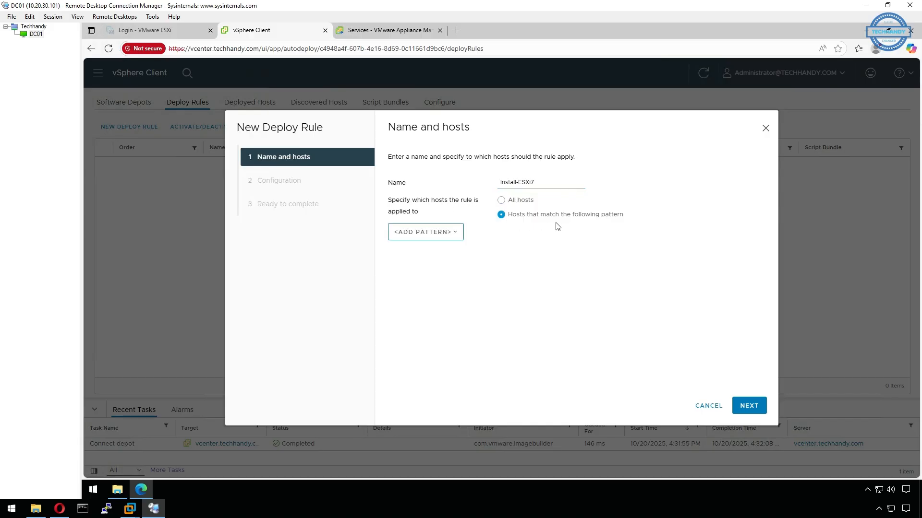
click(445, 236)
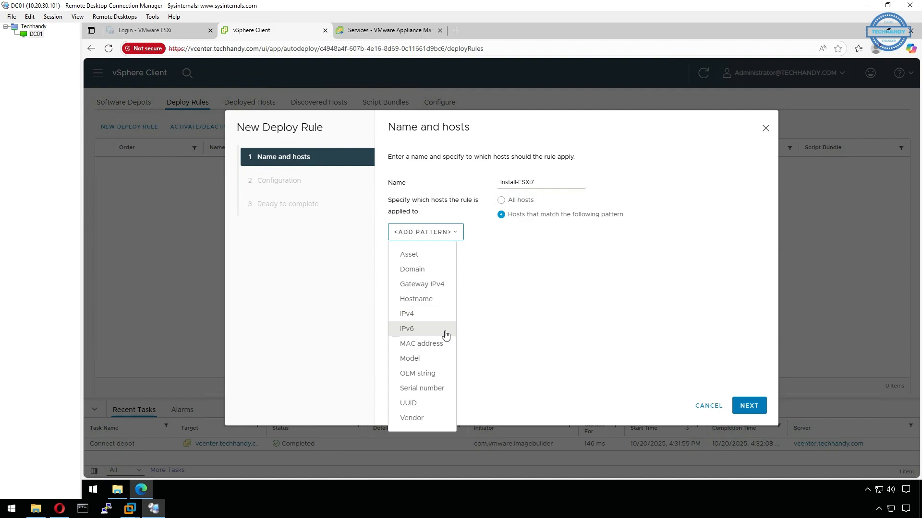
click(445, 314)
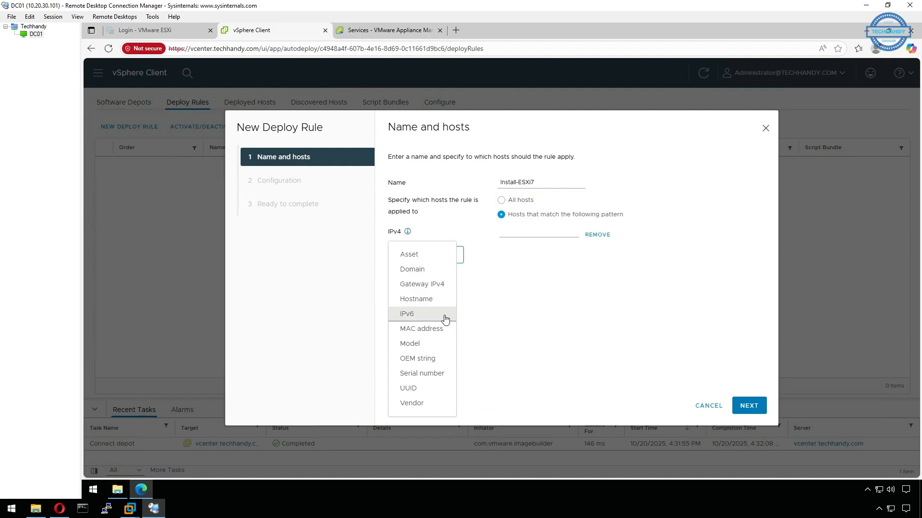
click(541, 300)
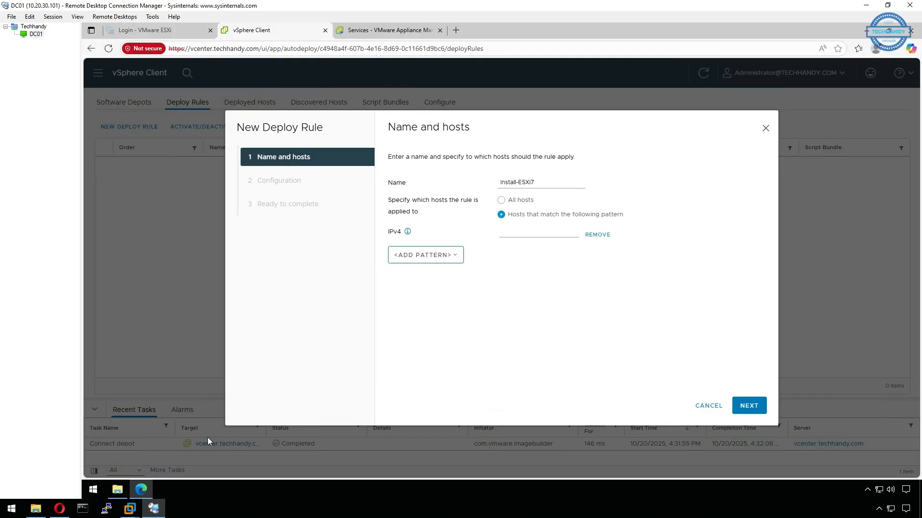
Check the 10.20.30.0 scope pool: 10.20.30.100–150 distributed, 10.20.30.100–110 excluded
click(866, 30)
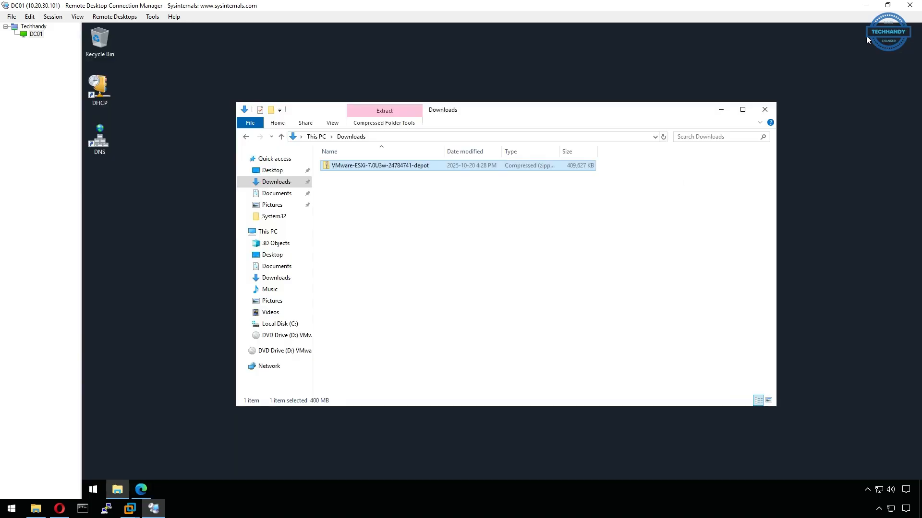
click(764, 110)
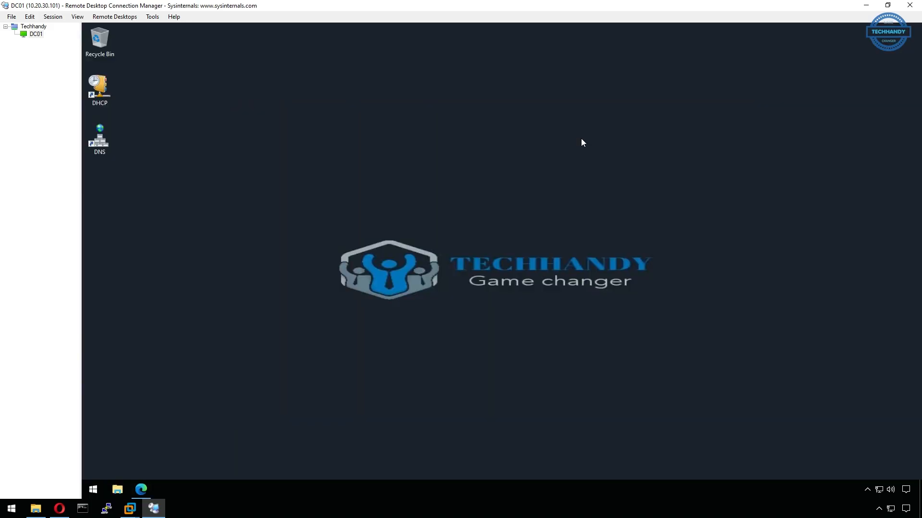
double_click(101, 98)
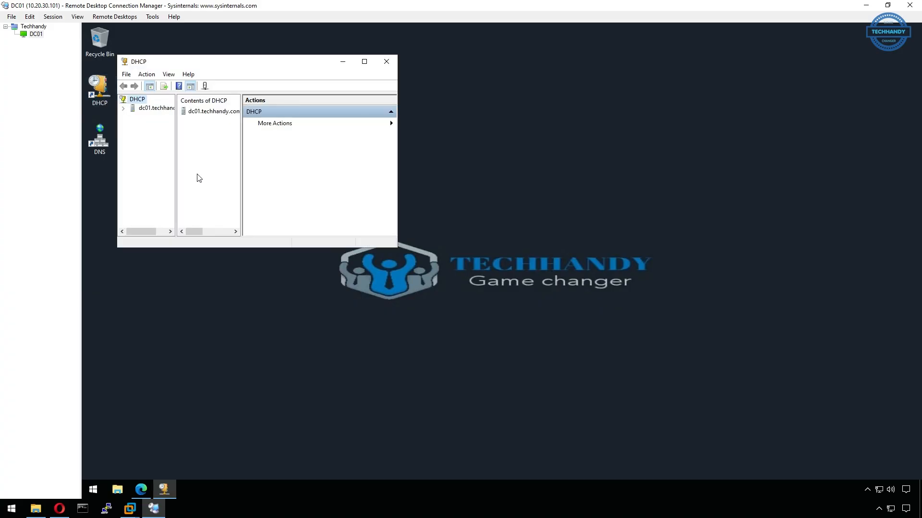
click(364, 62)
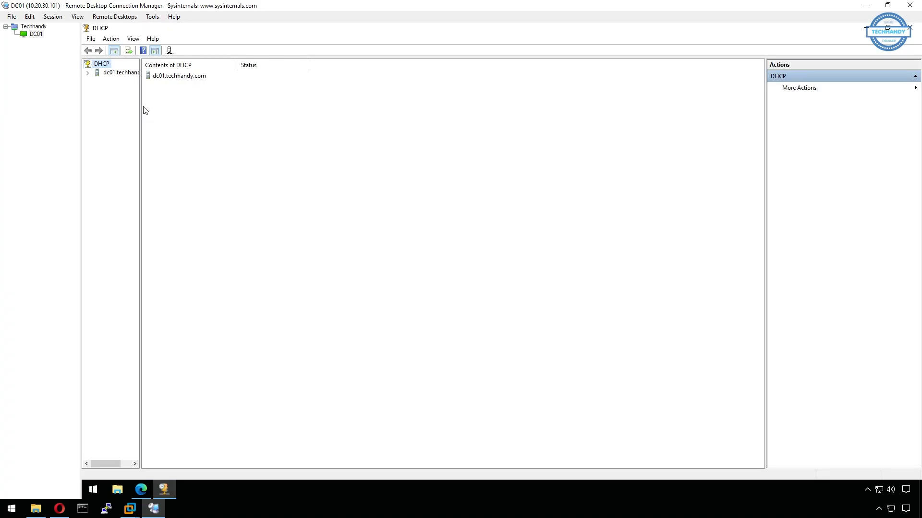
drag(140, 109, 195, 108)
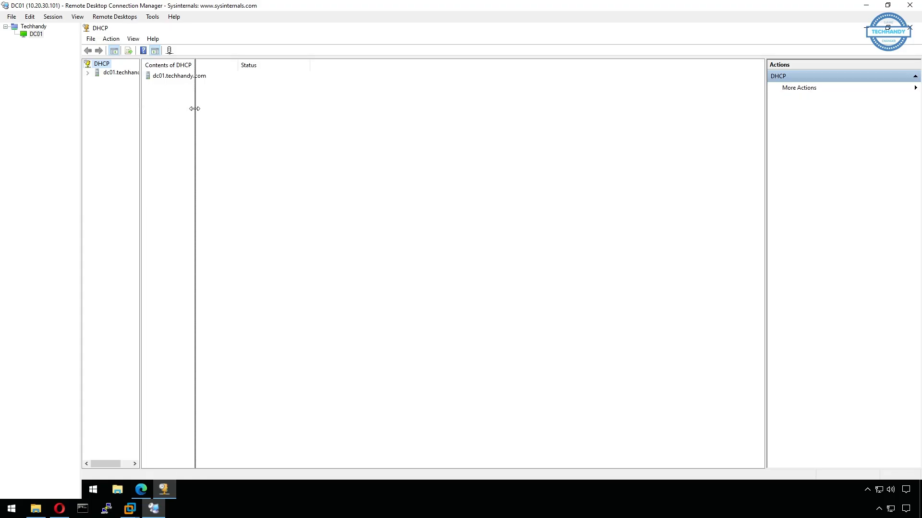
click(88, 73)
click(98, 82)
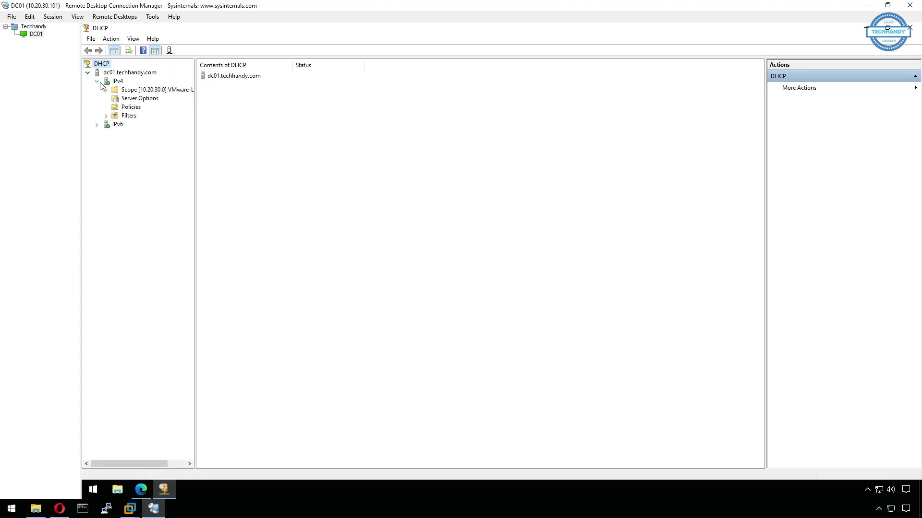
double_click(110, 91)
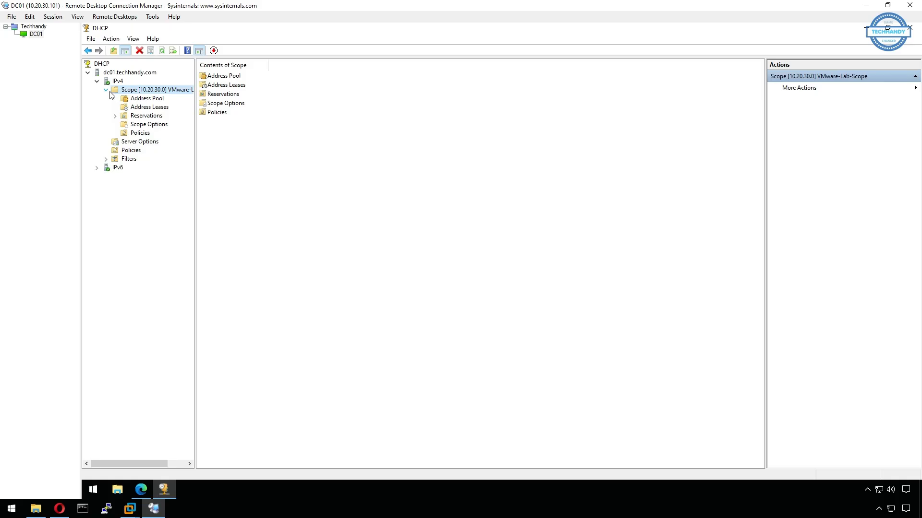
click(163, 100)
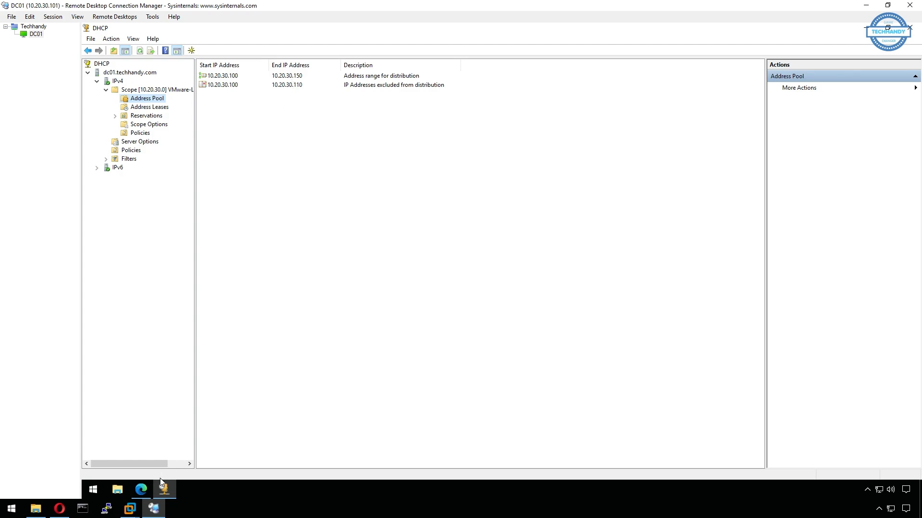
click(130, 444)
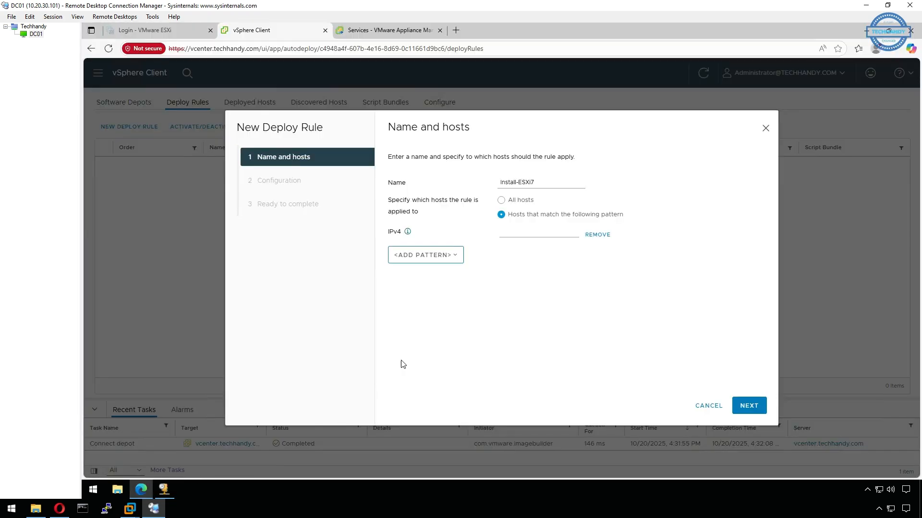
click(508, 234)
Enter IPv4 range 10.20.30.145-10.20.30.150 as the host pattern and continue
text(10.20.30.1)
text(50)
drag(528, 231, 578, 233)
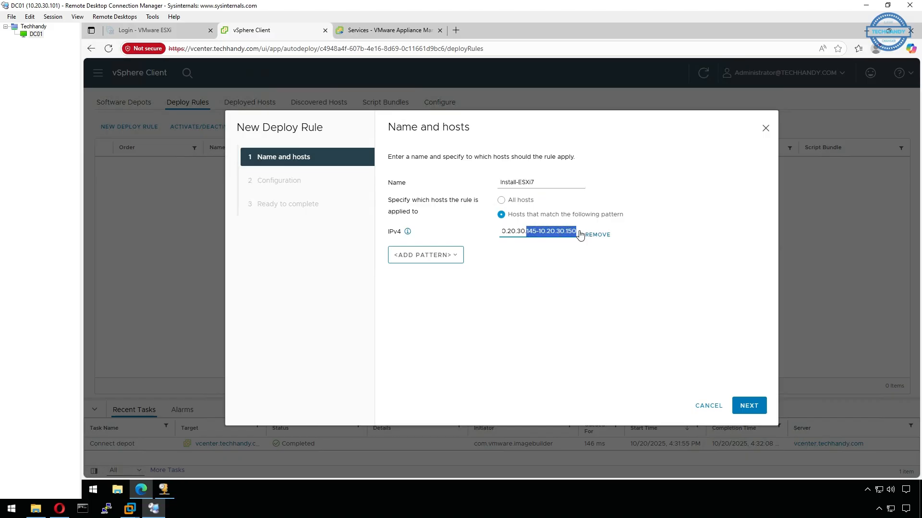
click(521, 232)
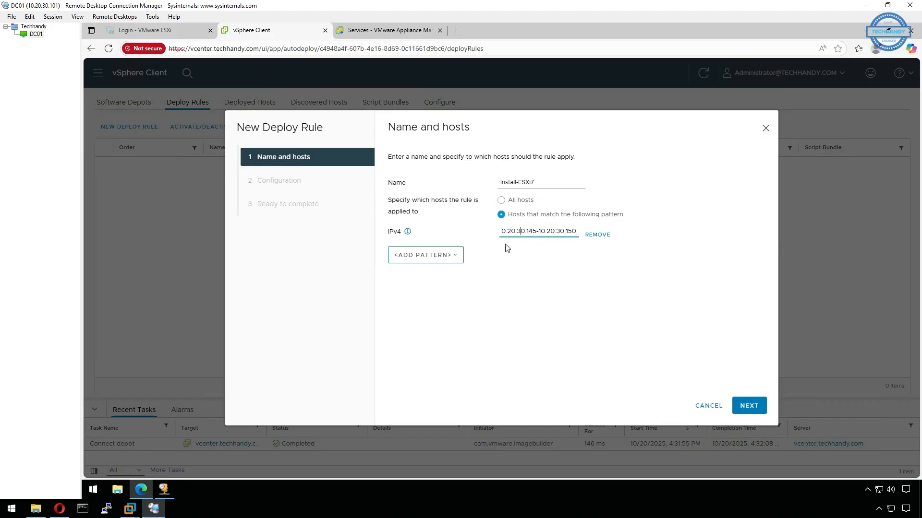
click(746, 405)
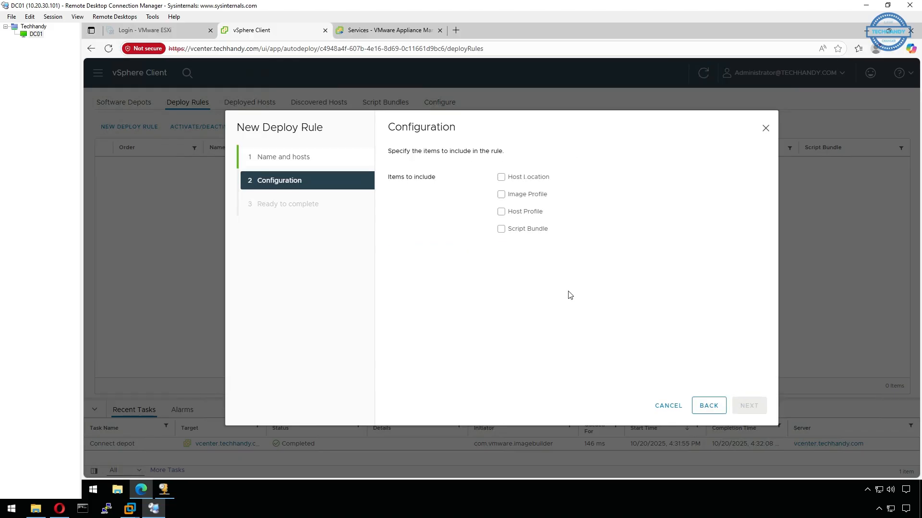
Include image profile ESXi-7.0U3w-24784741-standard in the rule and proceed to Ready to complete
click(501, 195)
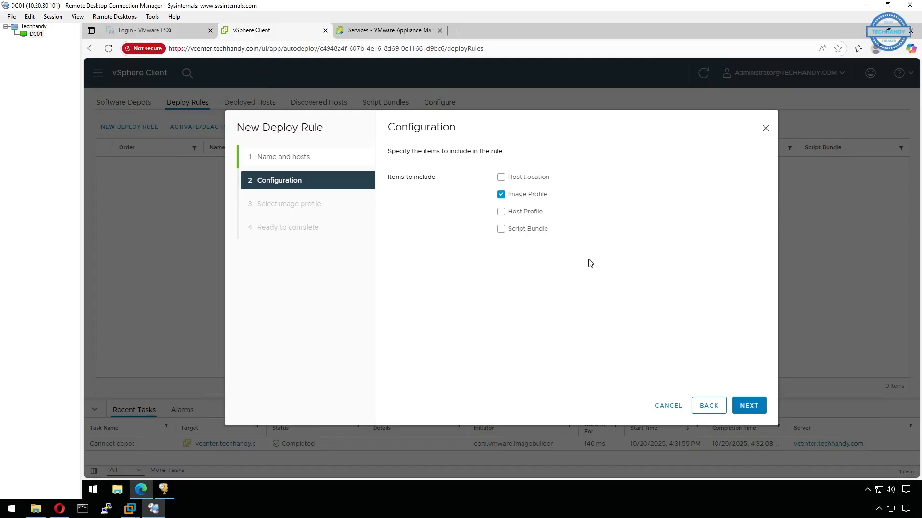
click(758, 411)
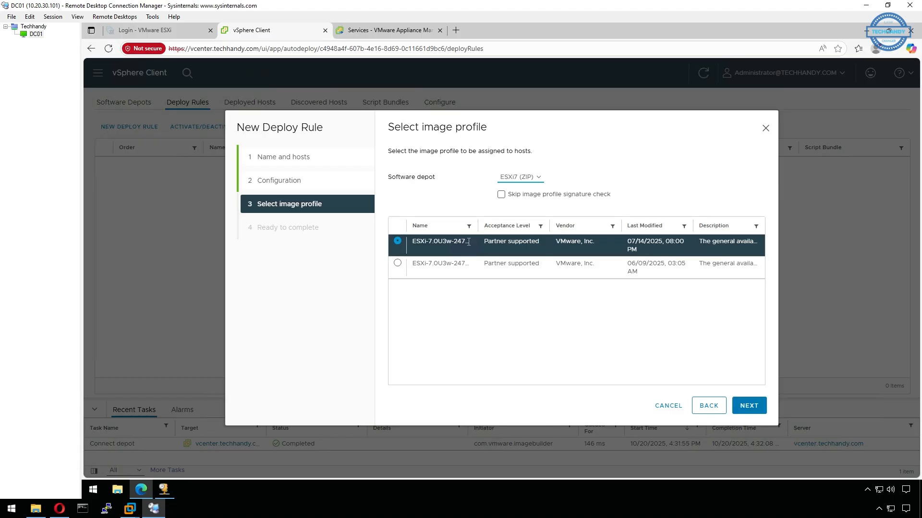
drag(478, 227, 513, 230)
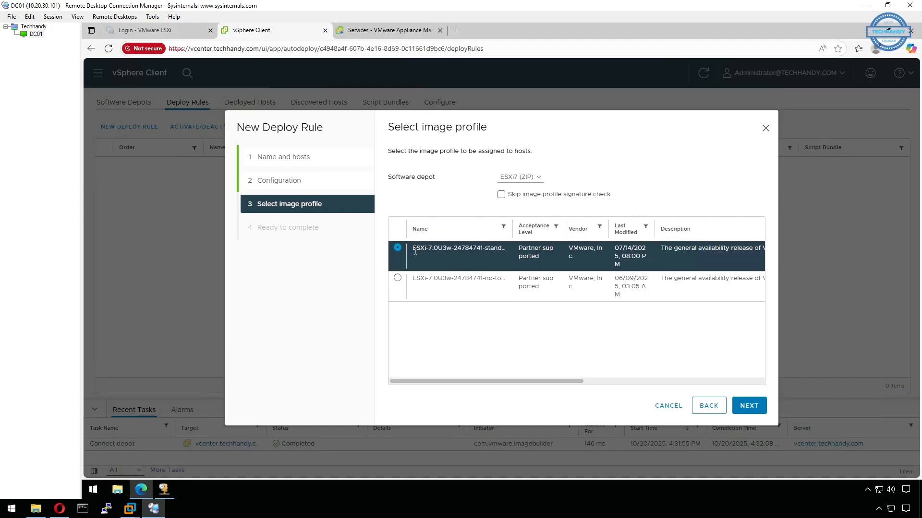
drag(512, 230, 547, 231)
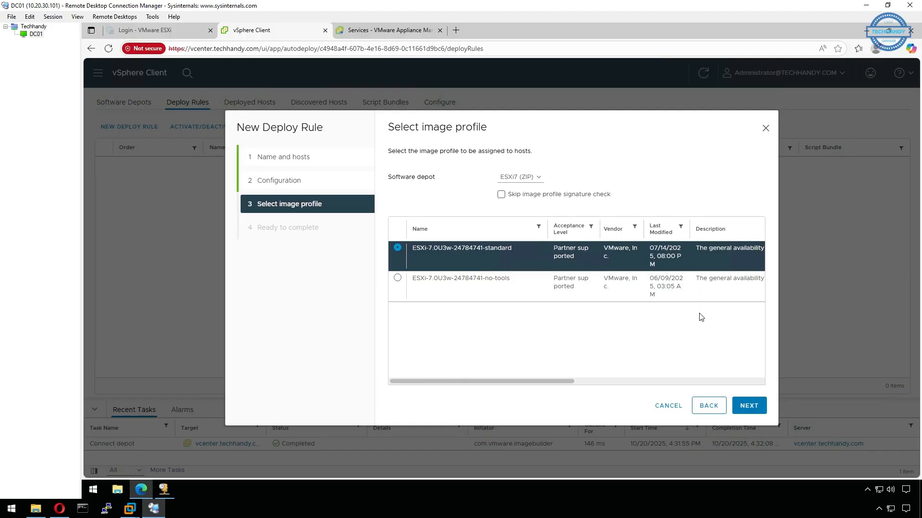
click(748, 406)
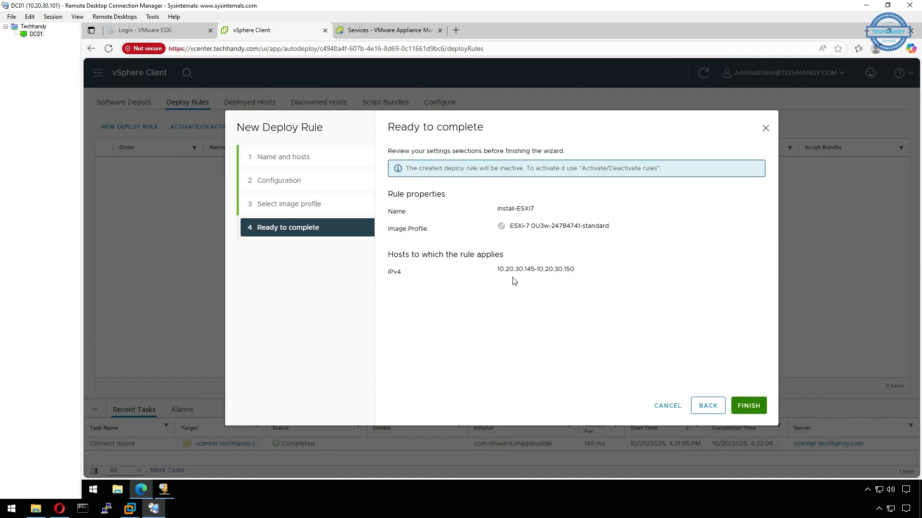
Finish creating the Install-ESXi7 rule, then select it and open its activation and ordering settings
click(749, 408)
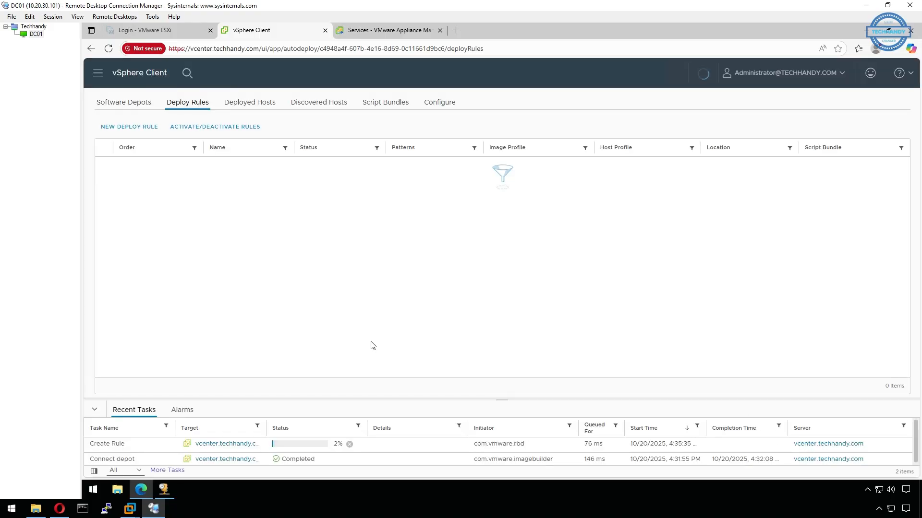
drag(358, 400, 353, 349)
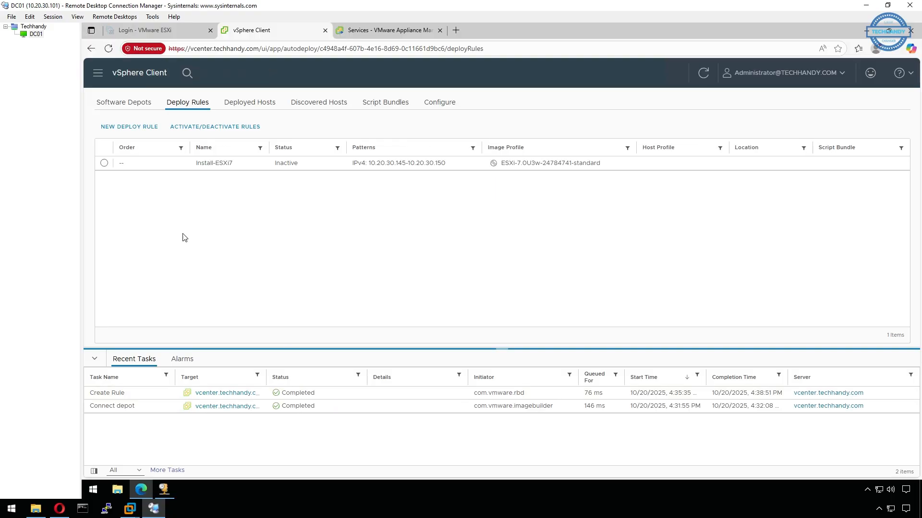
click(104, 163)
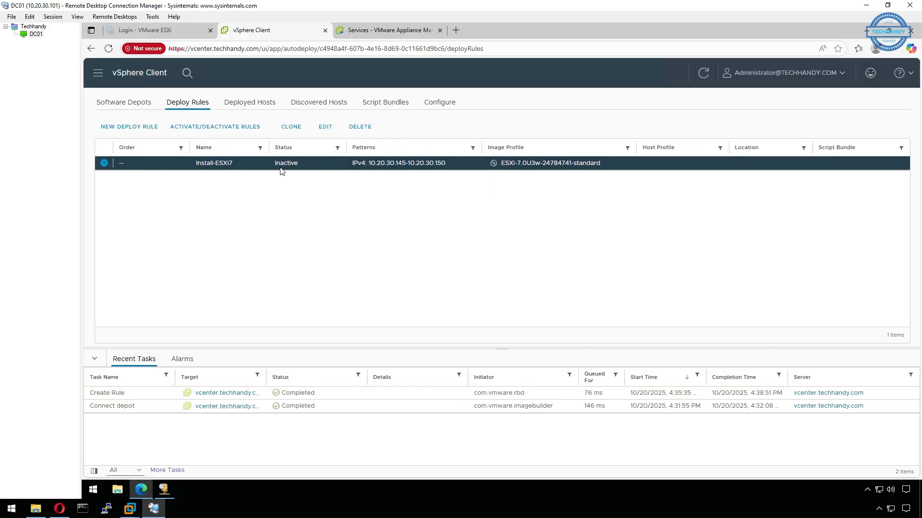
click(223, 130)
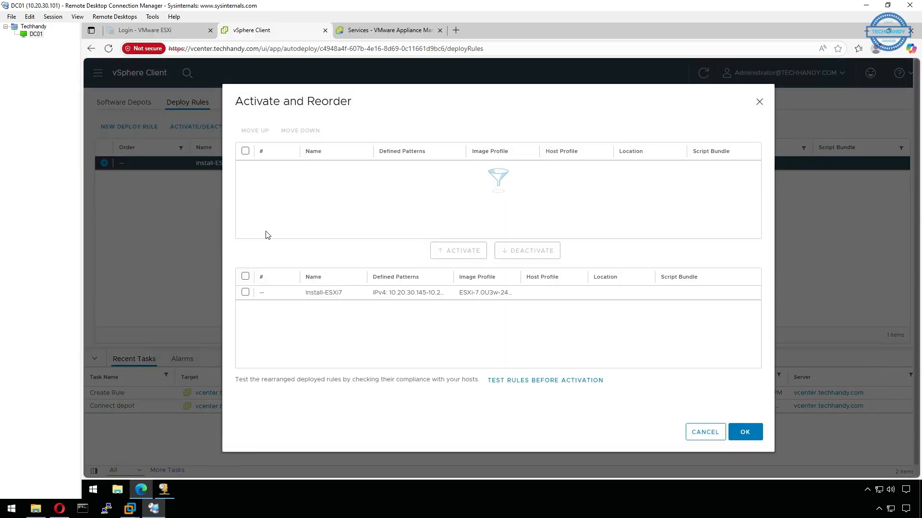
Tick Install-ESXi7, activate it as rule 1, and confirm with OK
click(246, 293)
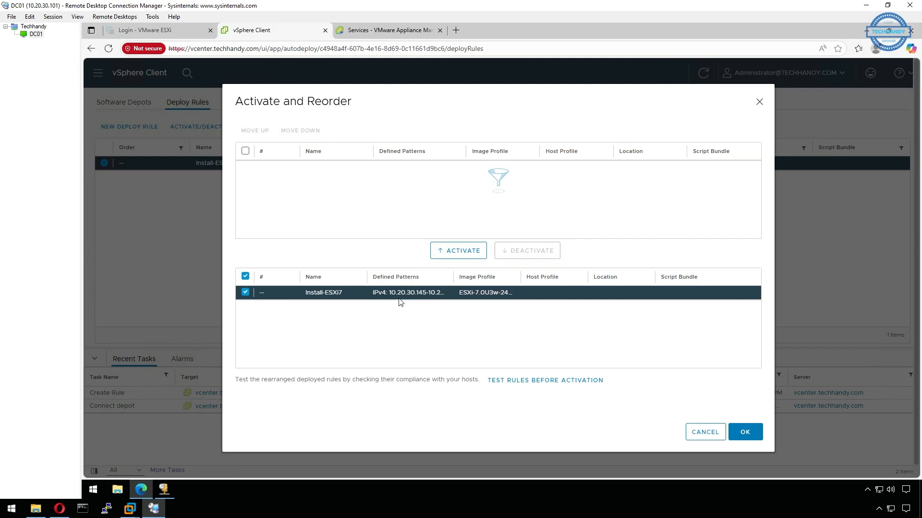
click(472, 253)
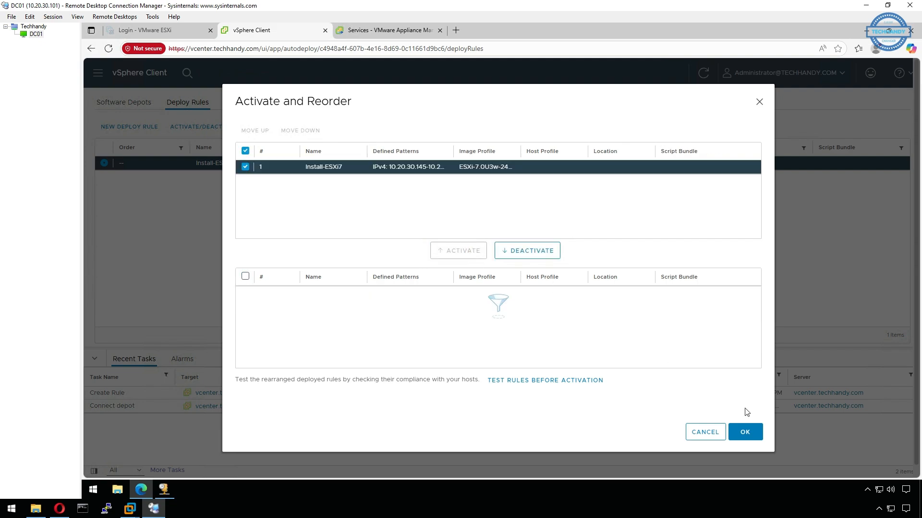
click(747, 433)
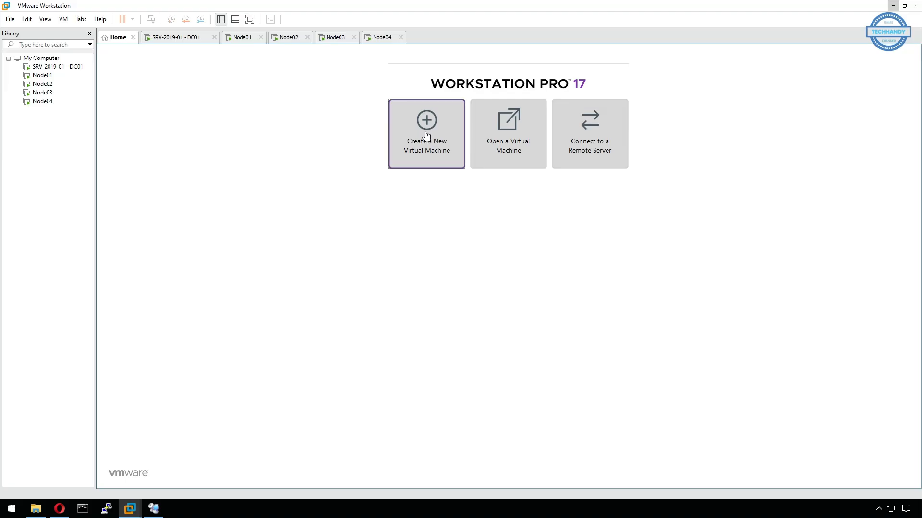
Start a Typical new virtual machine, installing the OS later, with guest VMware ESXi 7
click(426, 136)
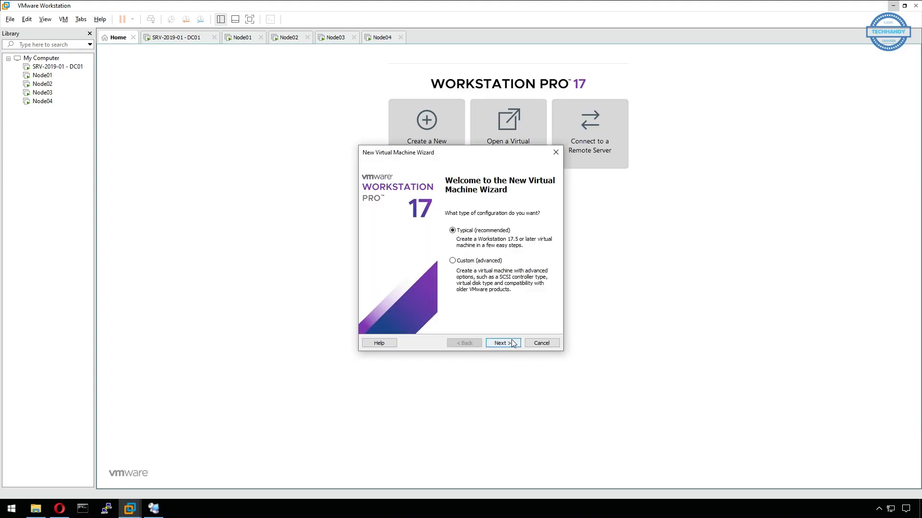
click(503, 343)
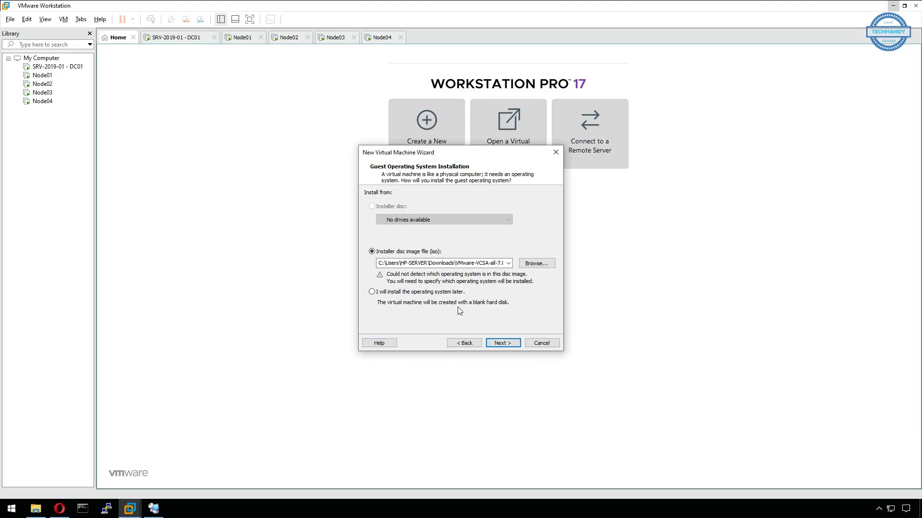
click(426, 292)
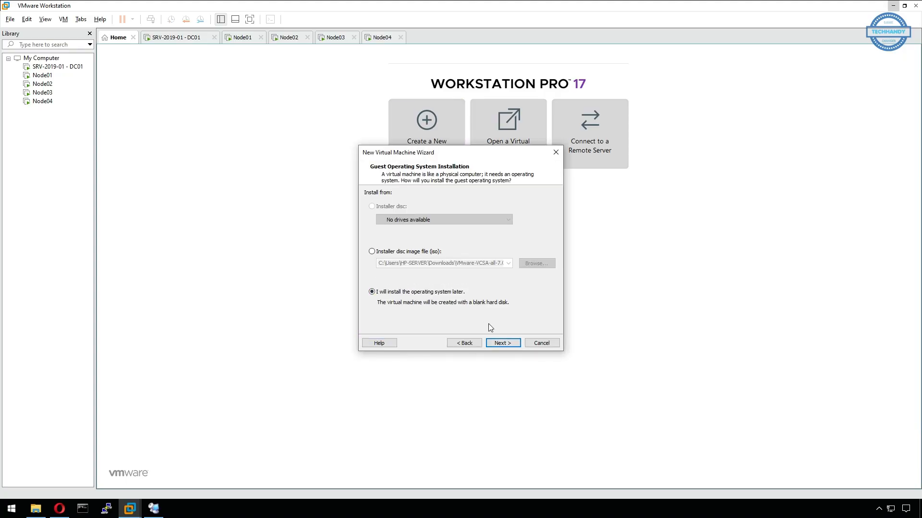
click(513, 342)
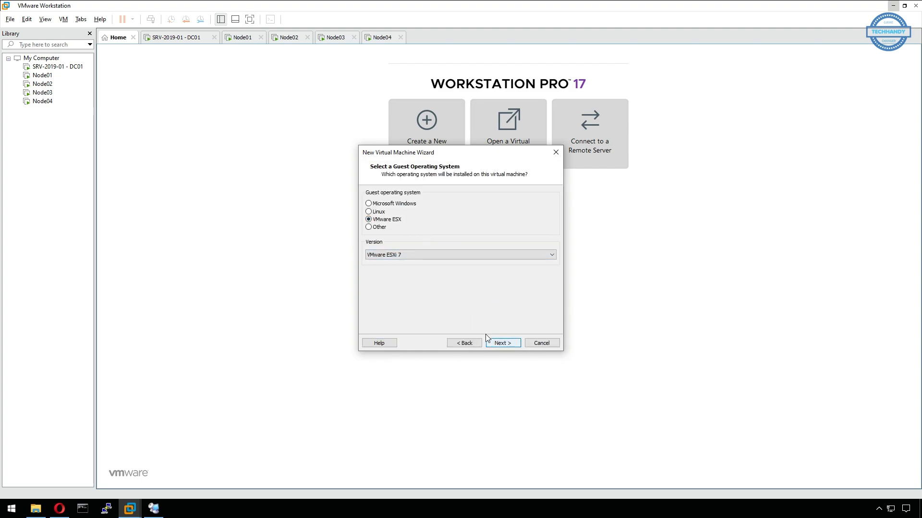
click(510, 343)
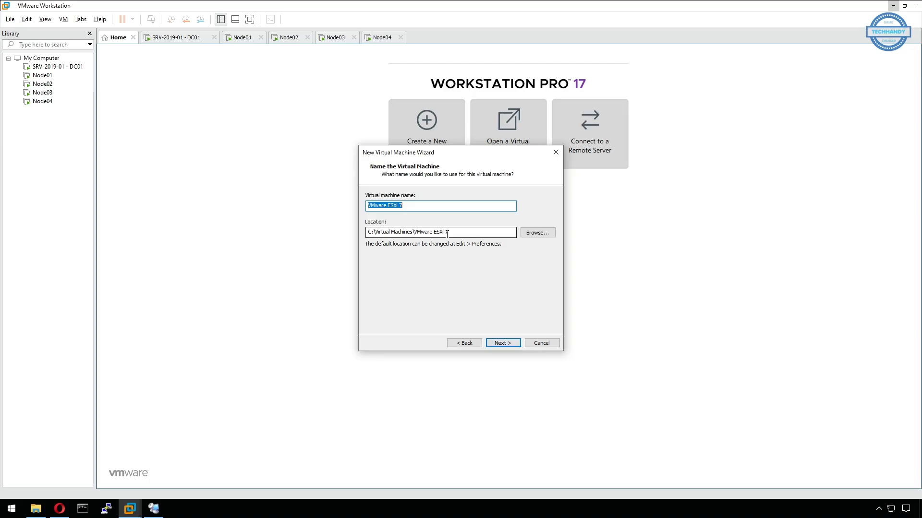
Name the machine Node05 and give it a 50 GB disk stored as a single file
key(BackSpace)
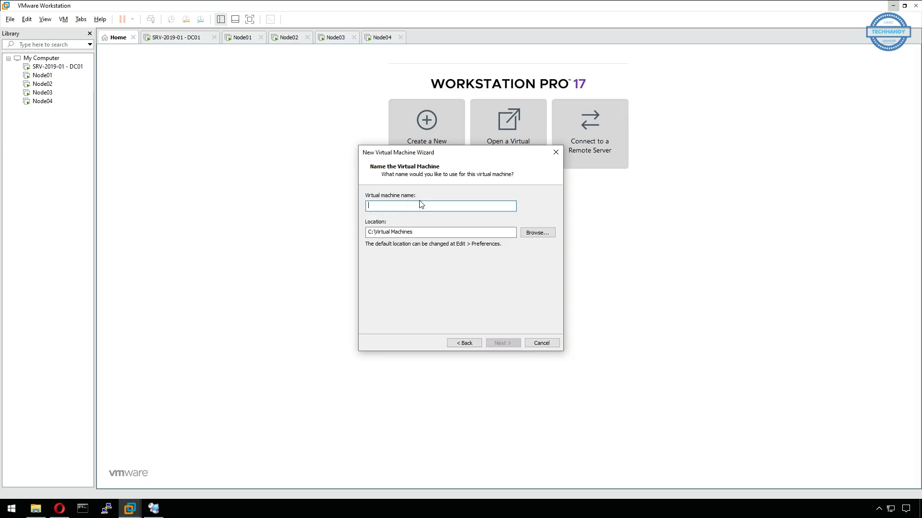
text(Node05)
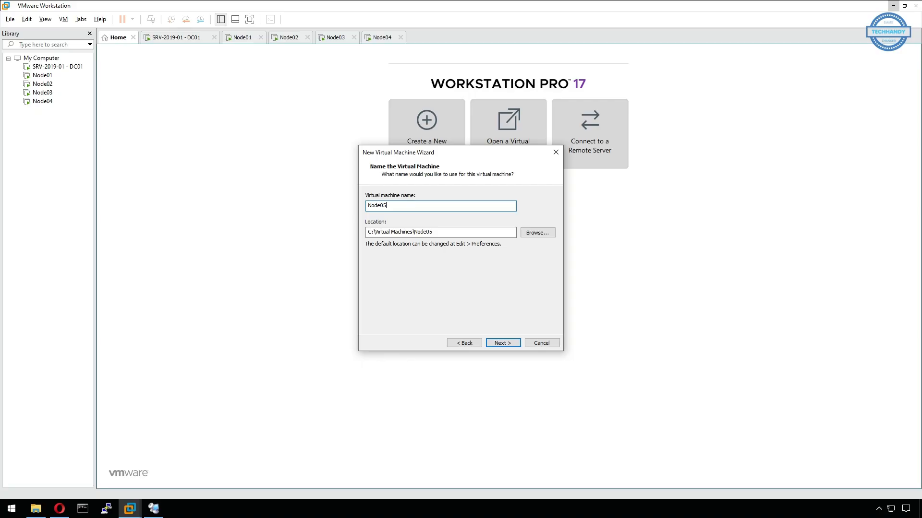
click(510, 344)
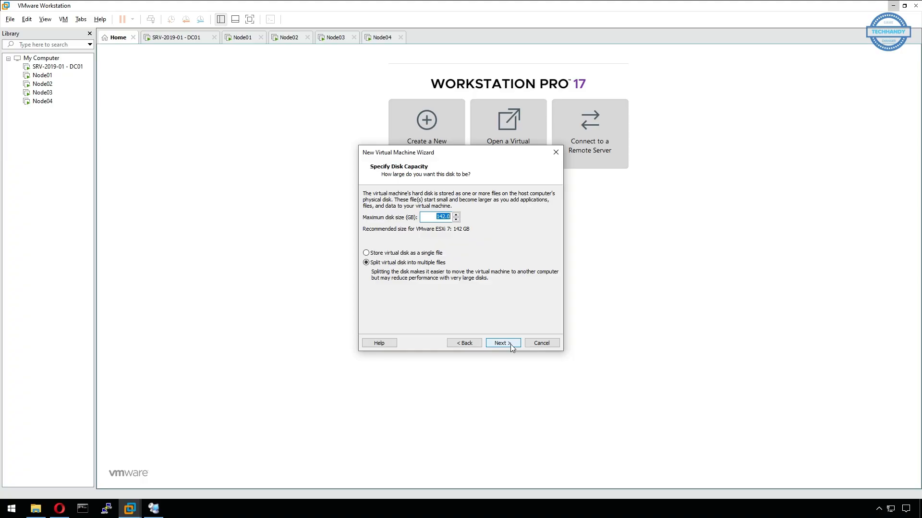
text(50)
click(431, 253)
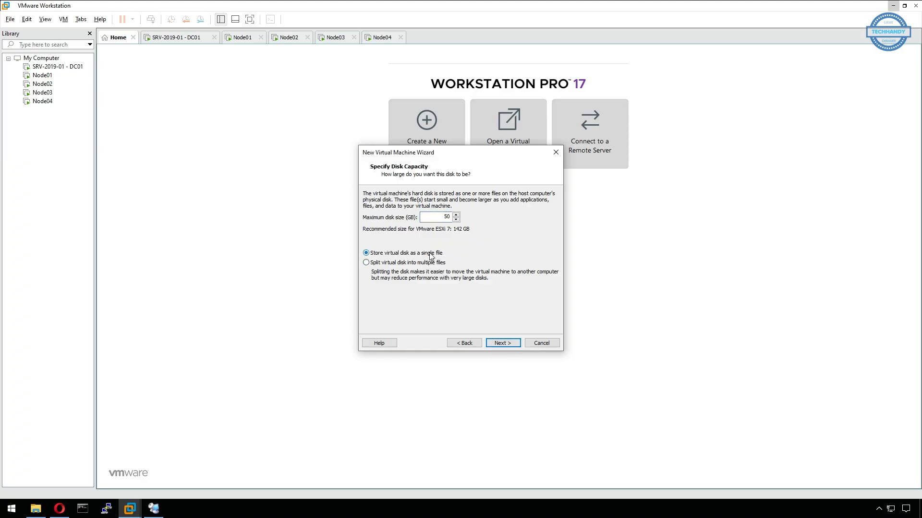
click(512, 344)
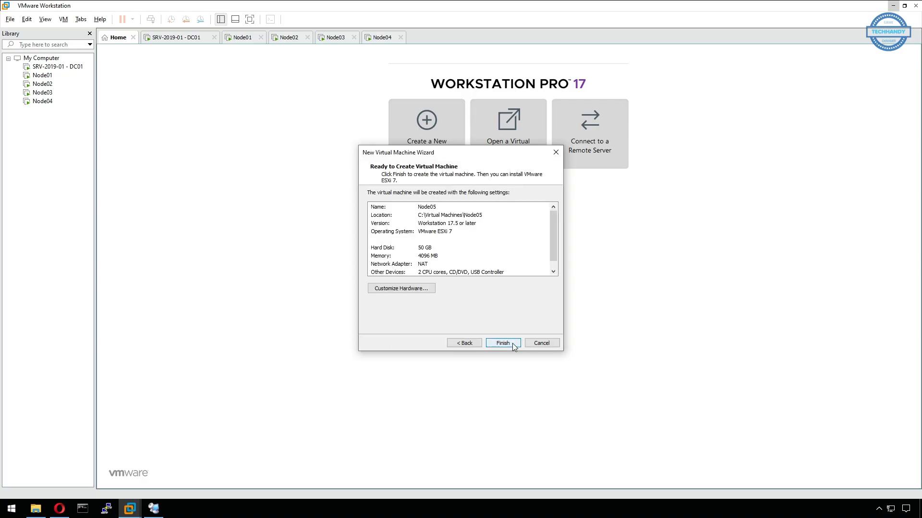
Customize Node05 to 8 GB memory, 2 cores per processor (4 total), bridged networking, and create it
click(424, 290)
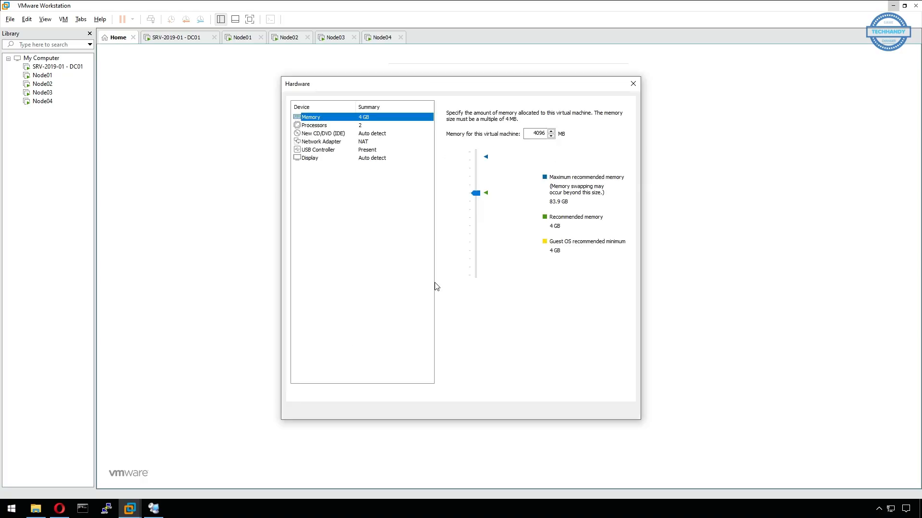
click(459, 188)
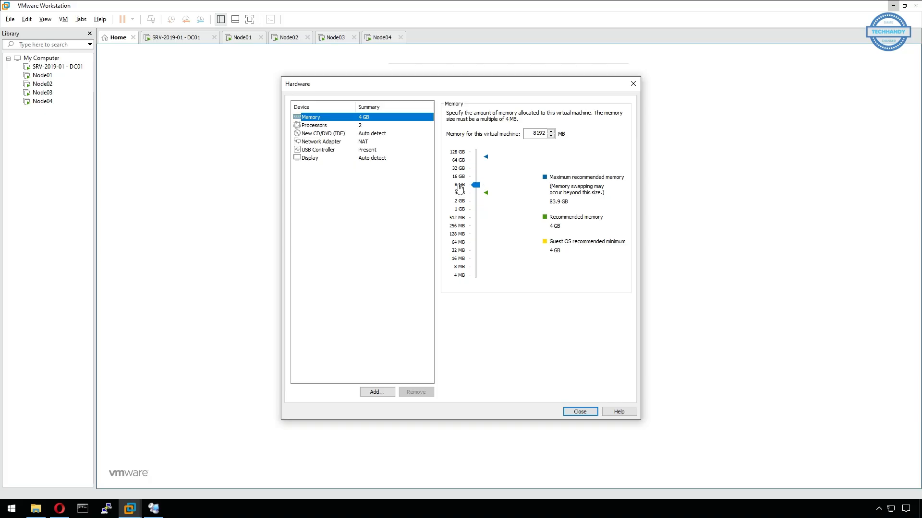
click(366, 126)
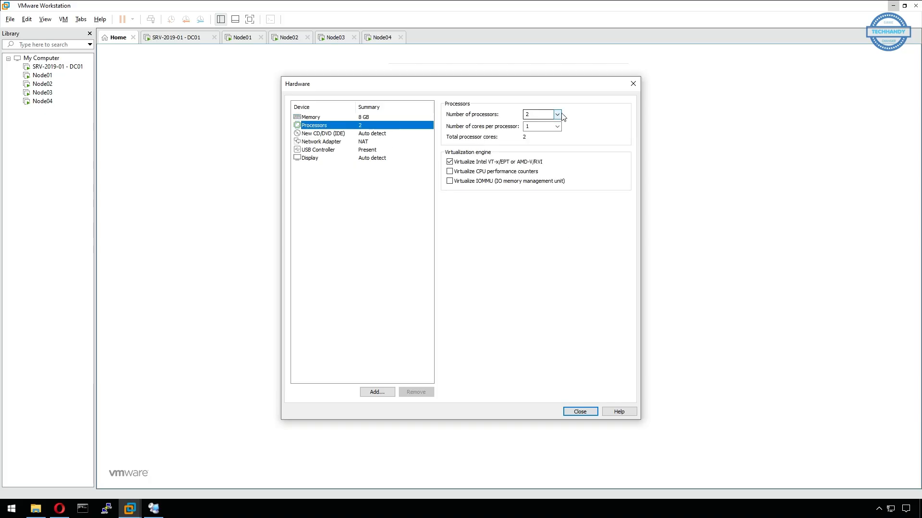
click(556, 127)
click(550, 142)
click(381, 142)
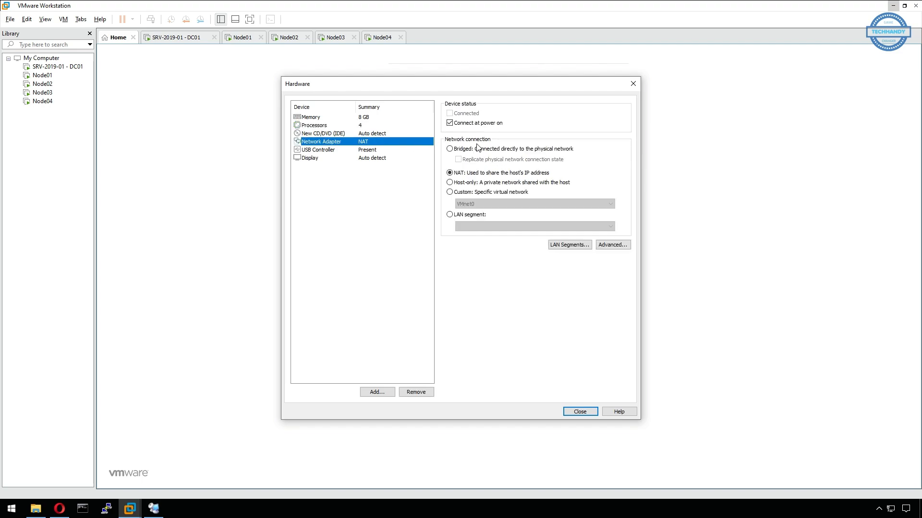
click(474, 149)
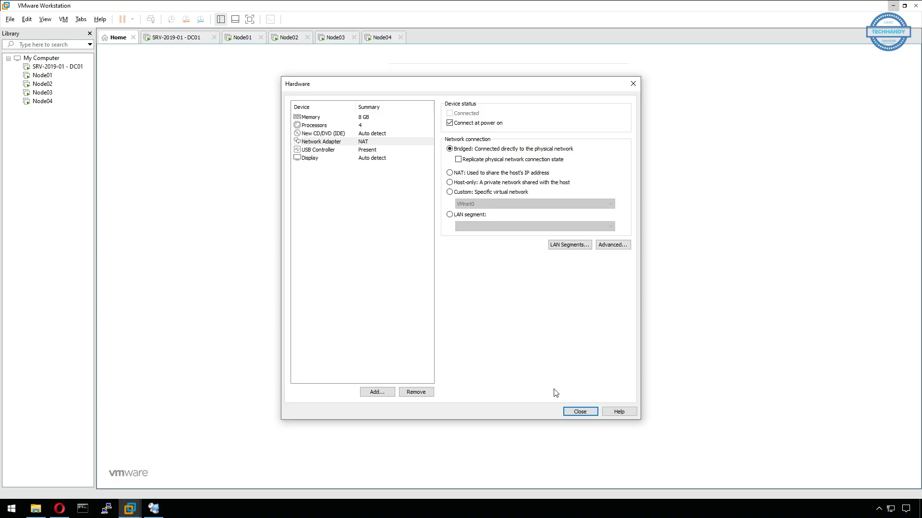
click(578, 412)
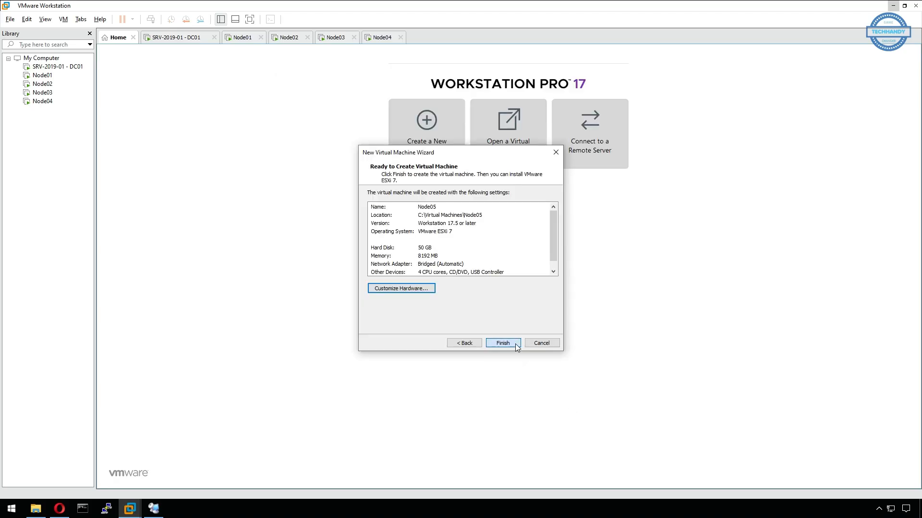
click(503, 342)
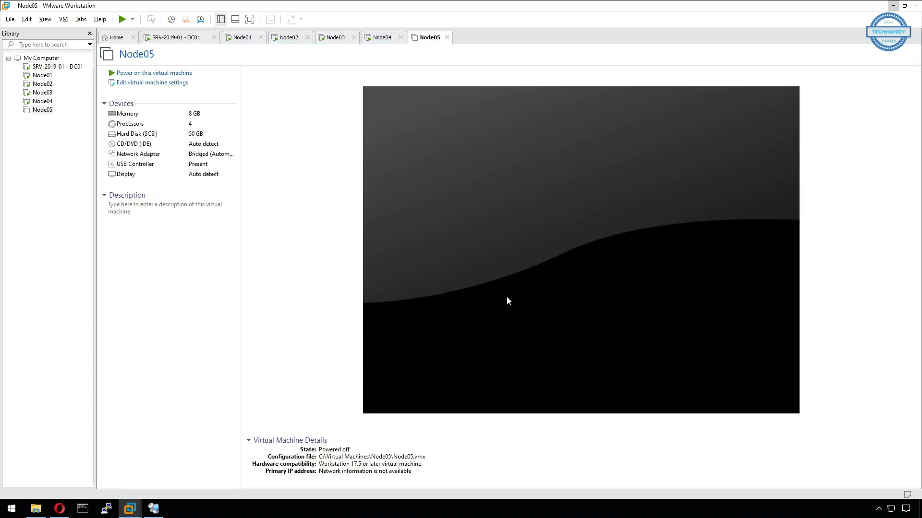
Generate a MAC address for Node05's bridged network adapter, select it, and save the settings
click(183, 87)
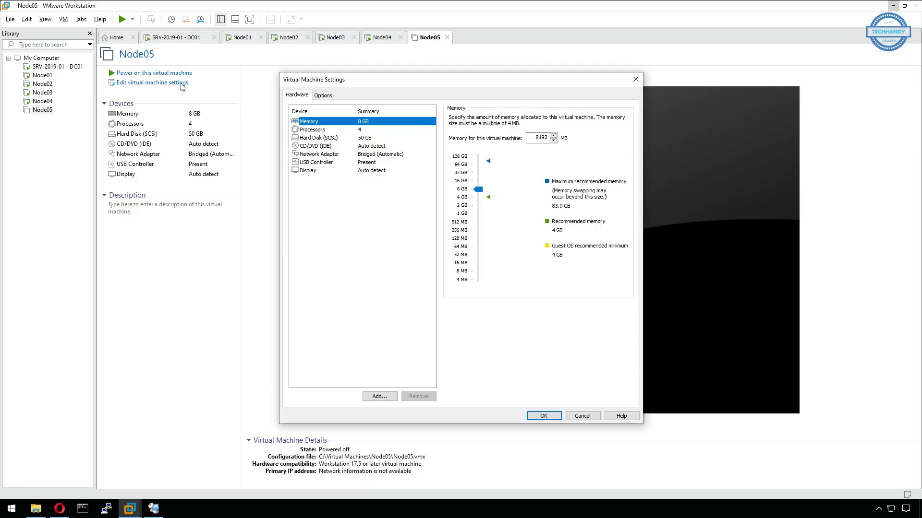
click(376, 154)
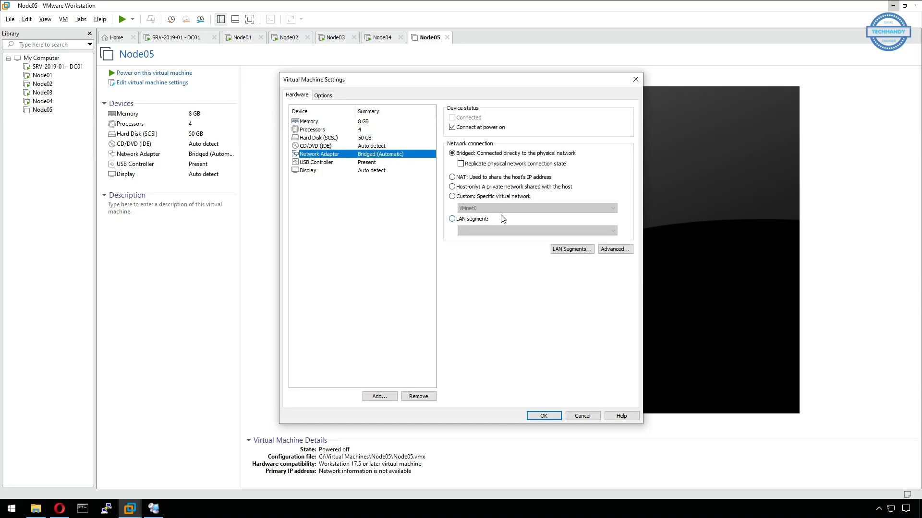
click(627, 250)
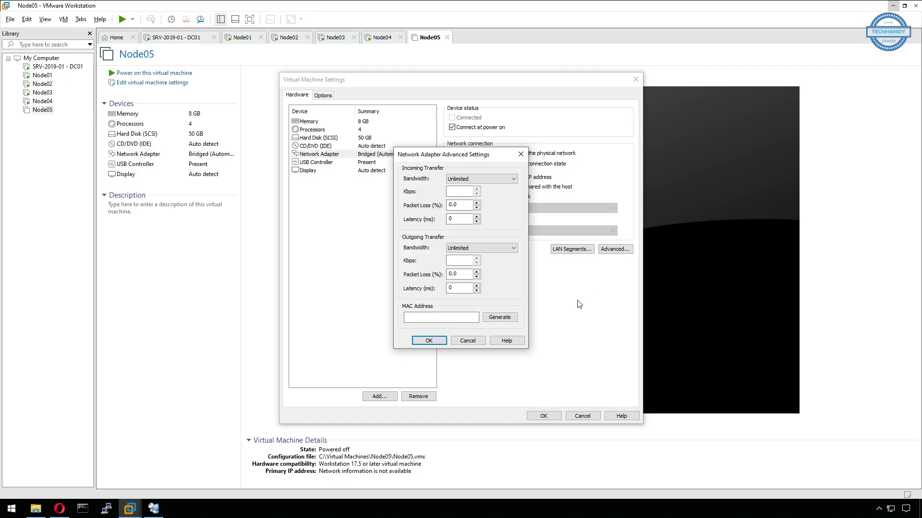
click(512, 318)
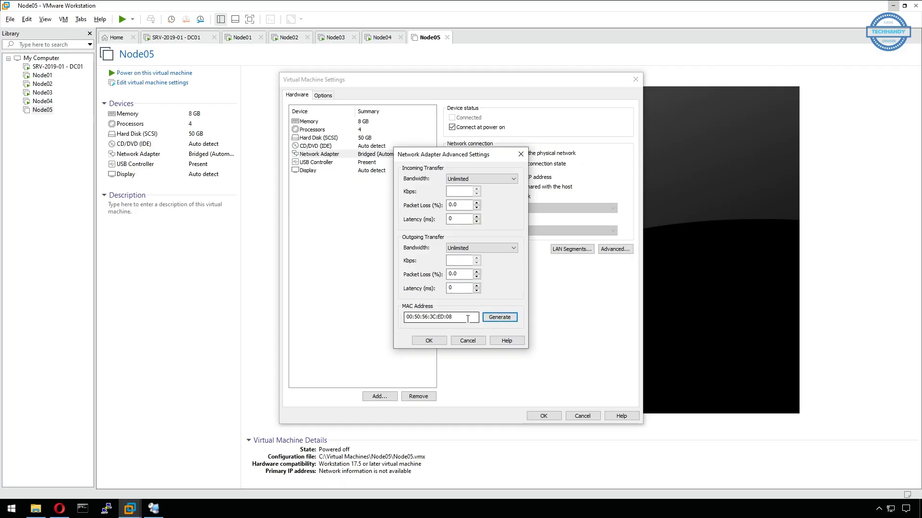
drag(462, 316, 405, 317)
key(ctrl+c)
click(430, 341)
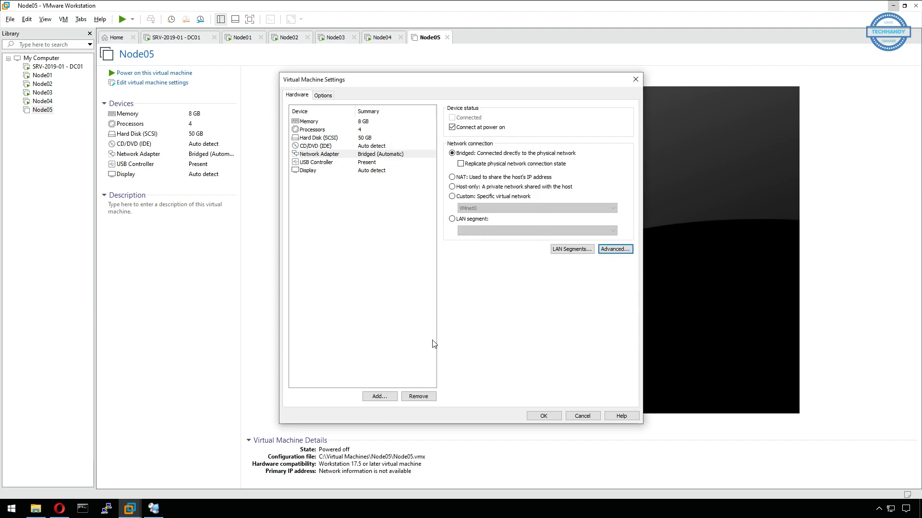
click(552, 416)
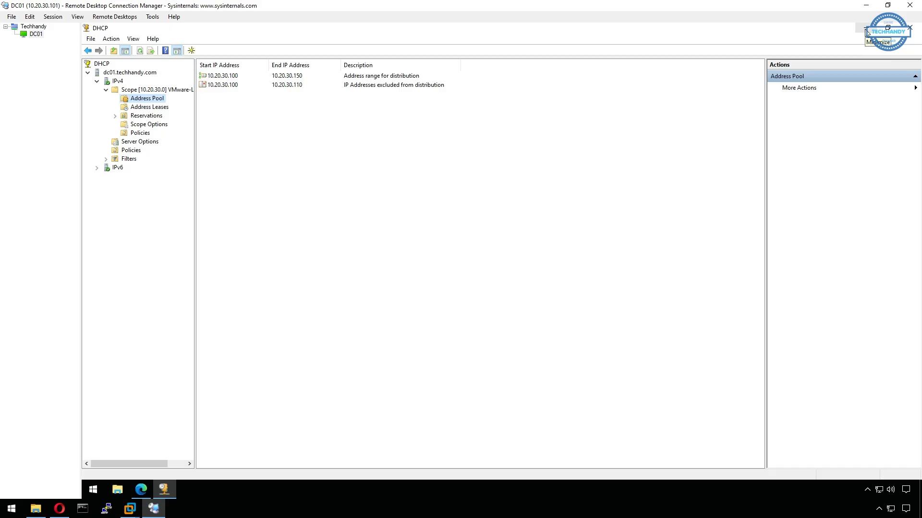
Start a new DHCP-only reservation named node5-autodeploy for IP 10.20.30.145
double_click(153, 116)
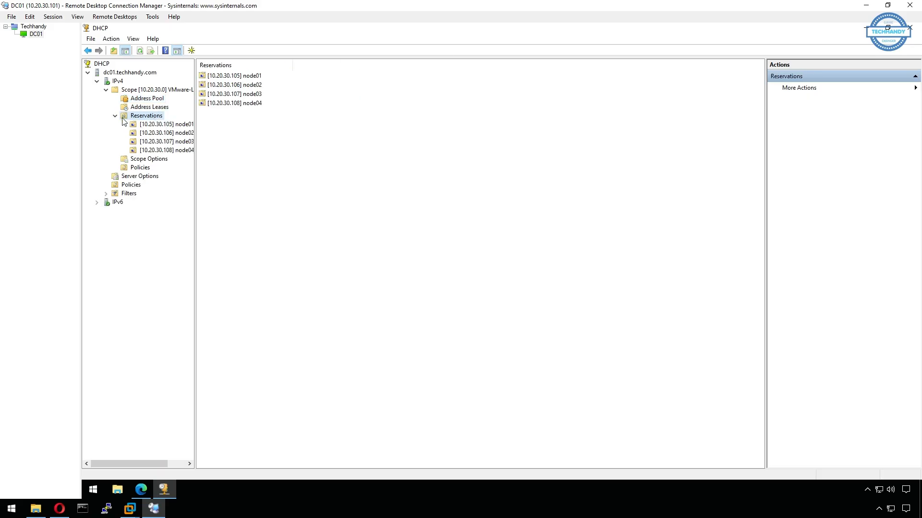
drag(195, 157, 208, 156)
right_click(149, 117)
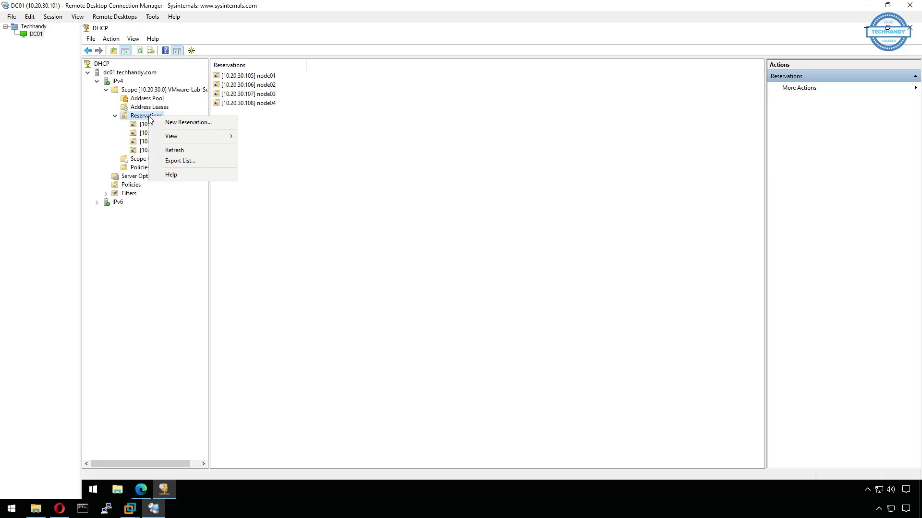
click(215, 127)
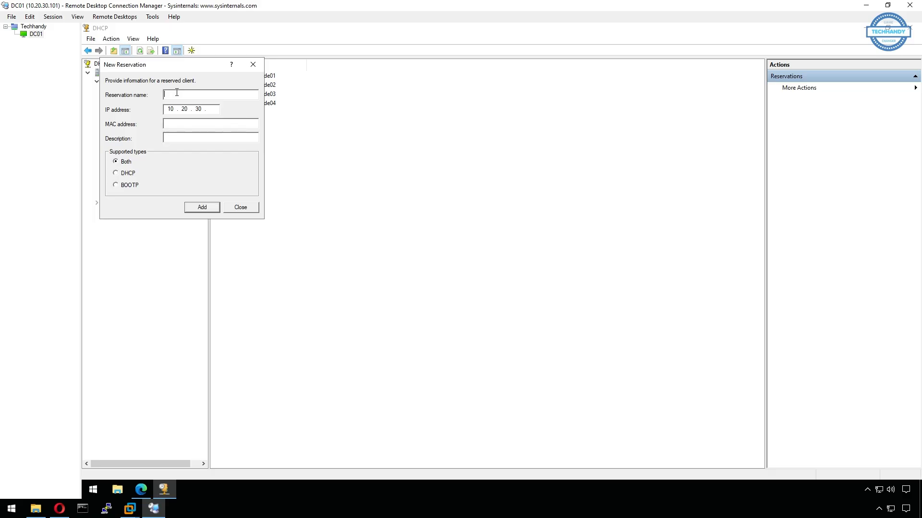
text(node5-autodeploy)
drag(223, 81, 414, 136)
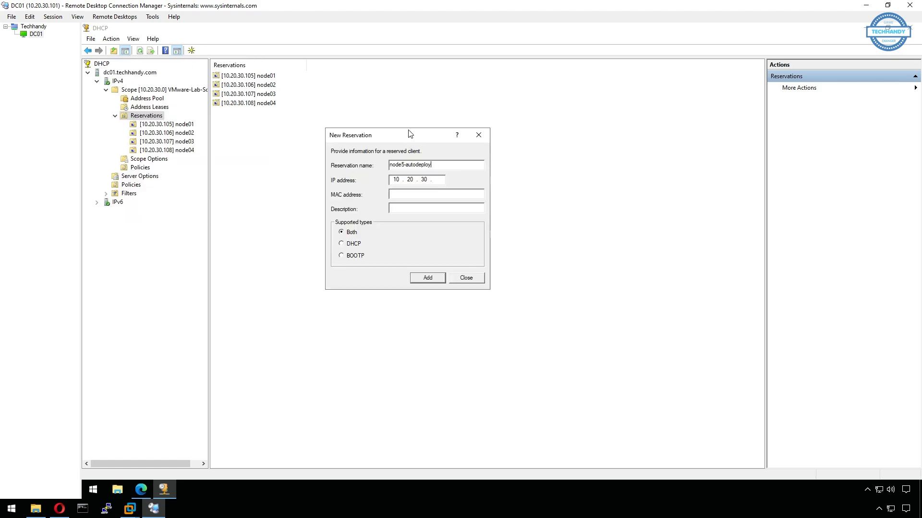
click(440, 184)
text(145)
click(354, 243)
Paste Node05's MAC address with the colons removed, then add the reservation and close the form
click(398, 194)
key(ctrl+v)
key(Left)
key(BackSpace)
click(419, 194)
key(BackSpace)
click(407, 194)
key(BackSpace)
key(Left)
key(Left)
key(BackSpace)
key(Left)
key(Left)
key(BackSpace)
drag(445, 194, 378, 195)
click(436, 281)
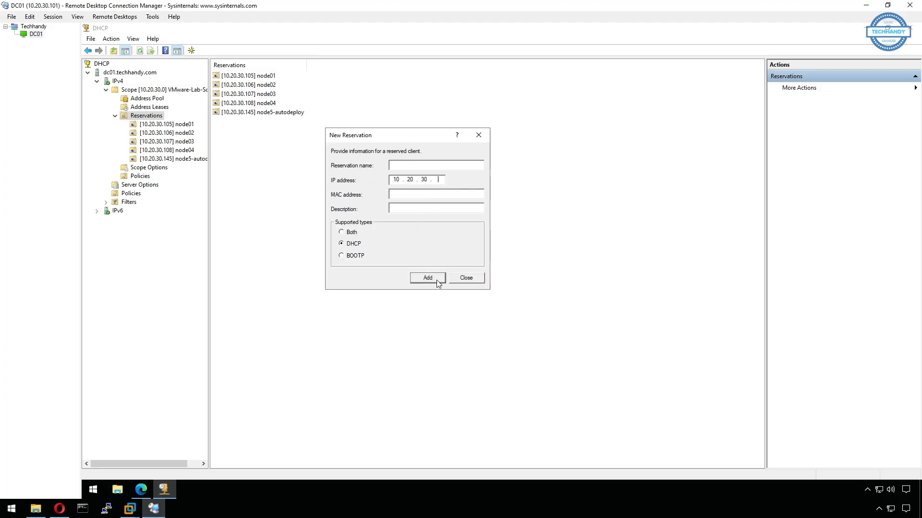
click(467, 282)
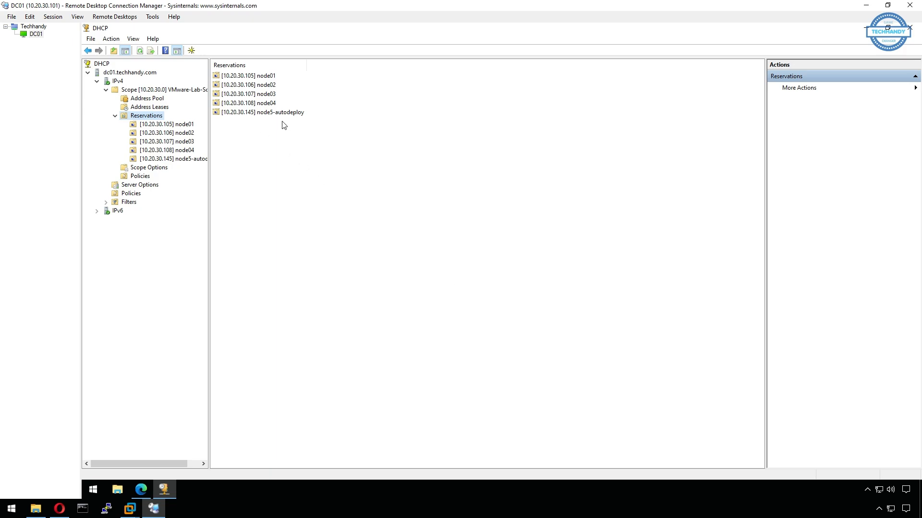
Enable scope option 066 Boot Server Host Name with value 10.20.30.101
click(164, 170)
right_click(163, 170)
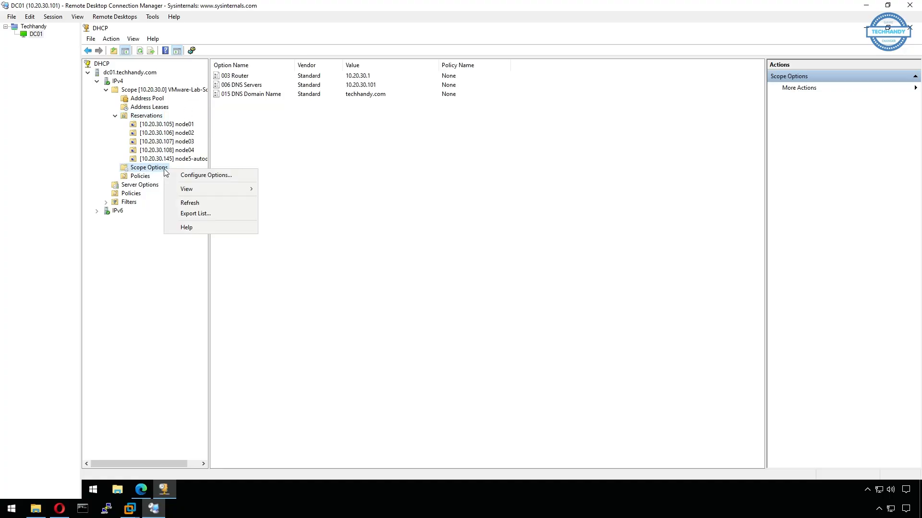
click(232, 177)
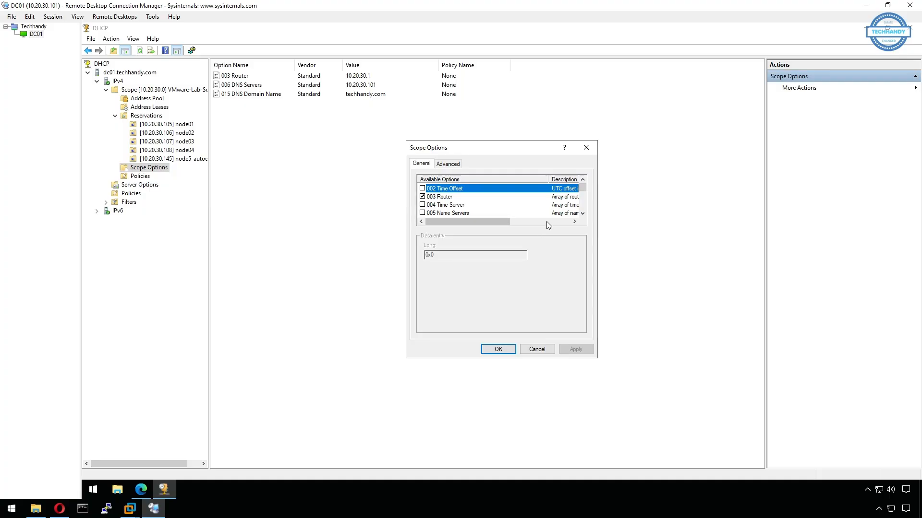
scroll(539, 213, down, 1)
scroll(540, 212, down, 20)
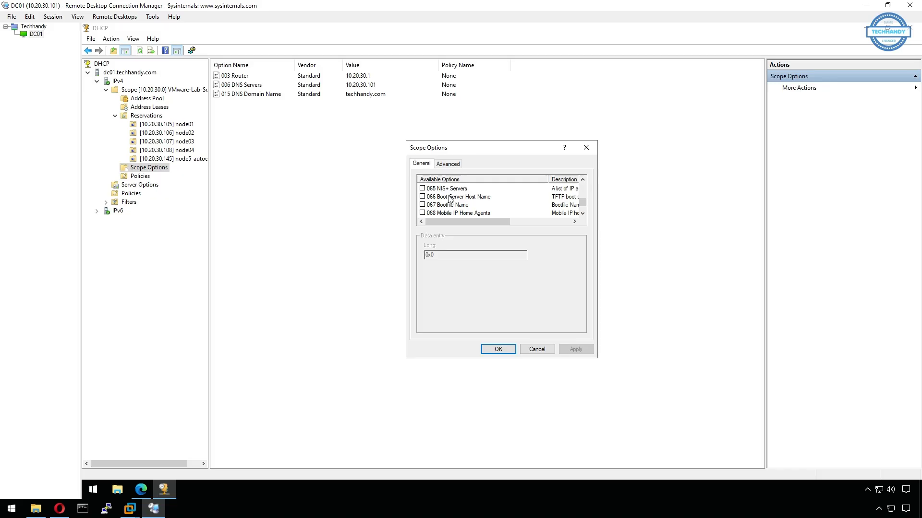
click(422, 197)
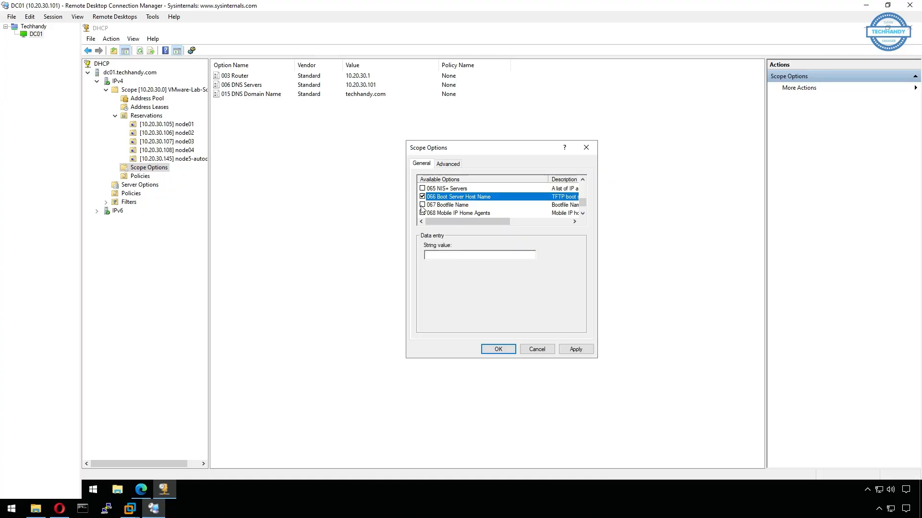
click(478, 257)
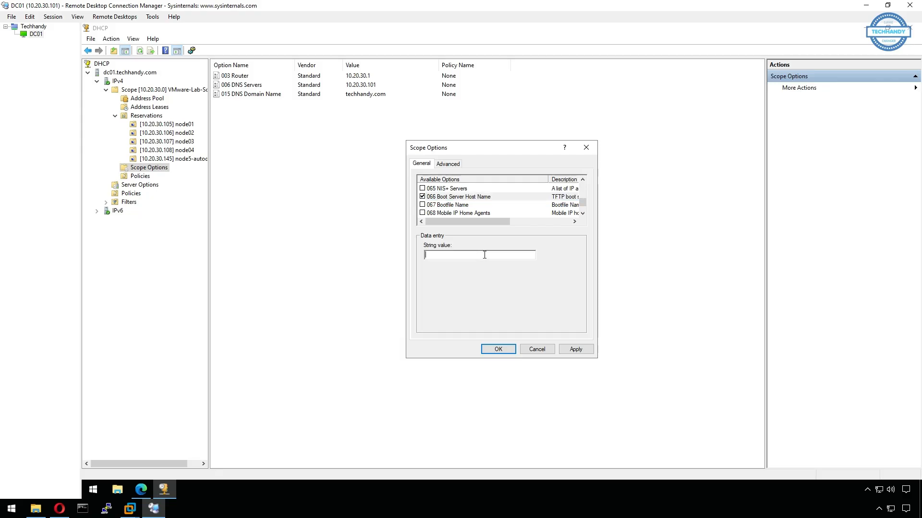
text(10.20.30.101)
Enable option 067 Bootfile Name as undionly.kpxe.vmw-hardwired and apply the scope options
click(422, 205)
click(456, 259)
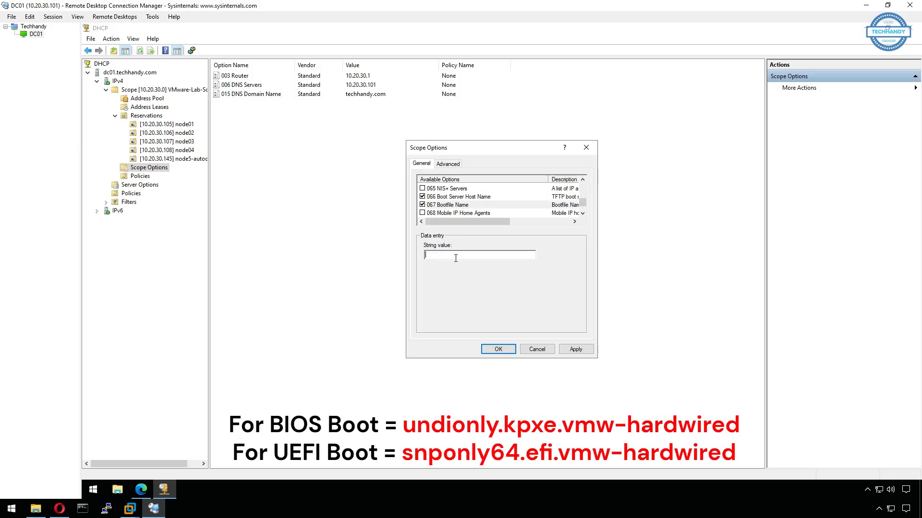
text(undionly.kpxe.vmw-hardwired)
click(576, 349)
click(505, 350)
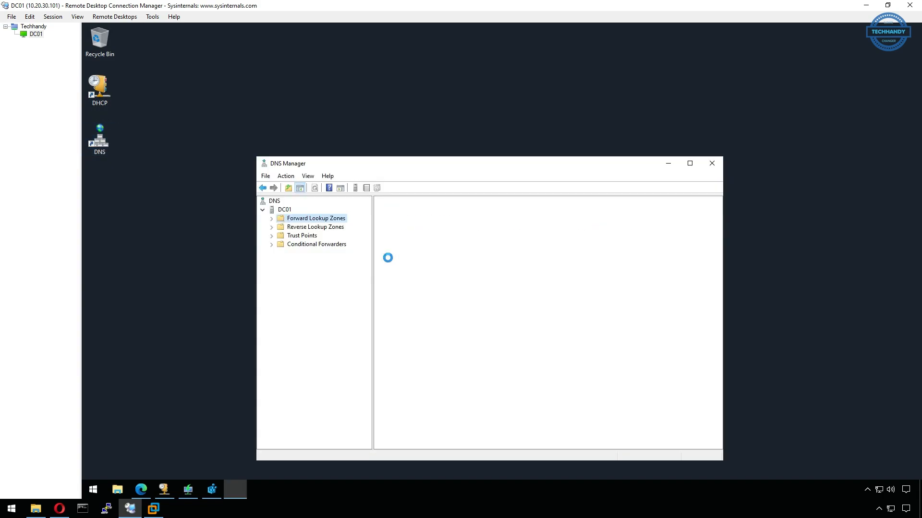
Add host record node05 at 10.20.30.145 in the techhandy.com forward lookup zone
click(272, 218)
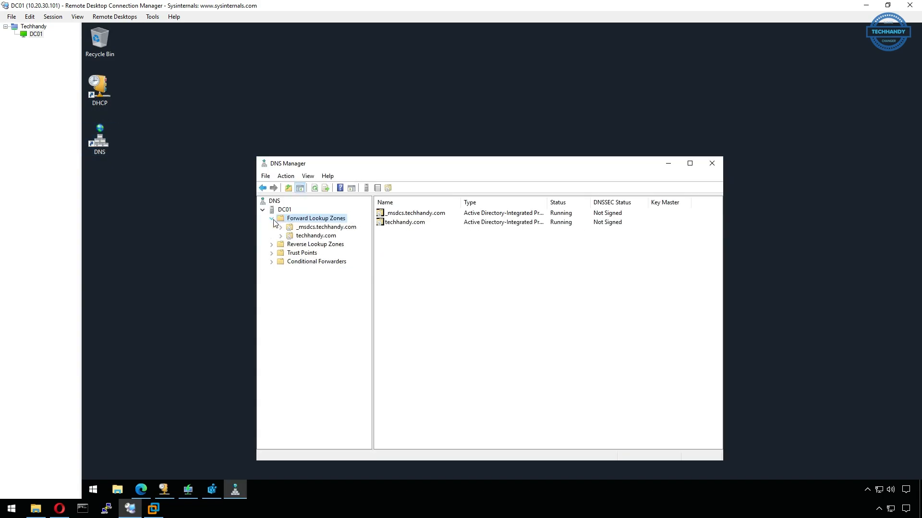
click(309, 237)
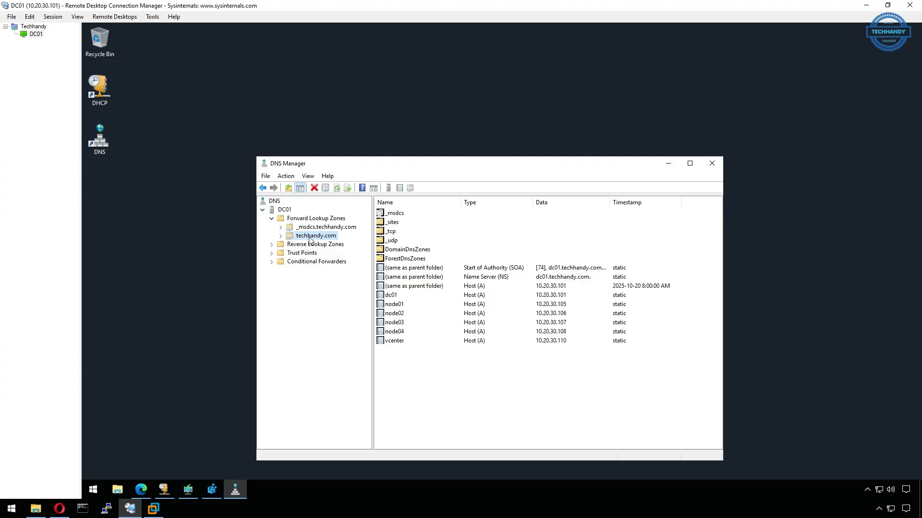
right_click(459, 380)
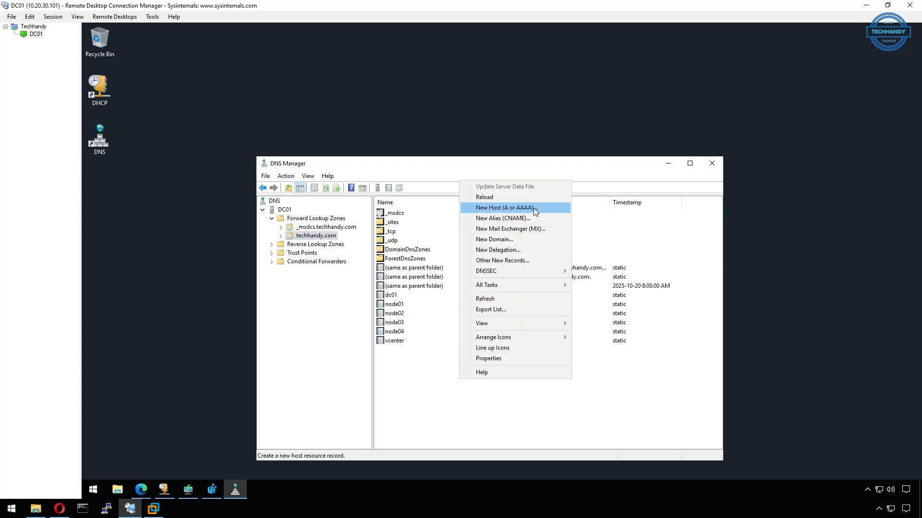
click(546, 209)
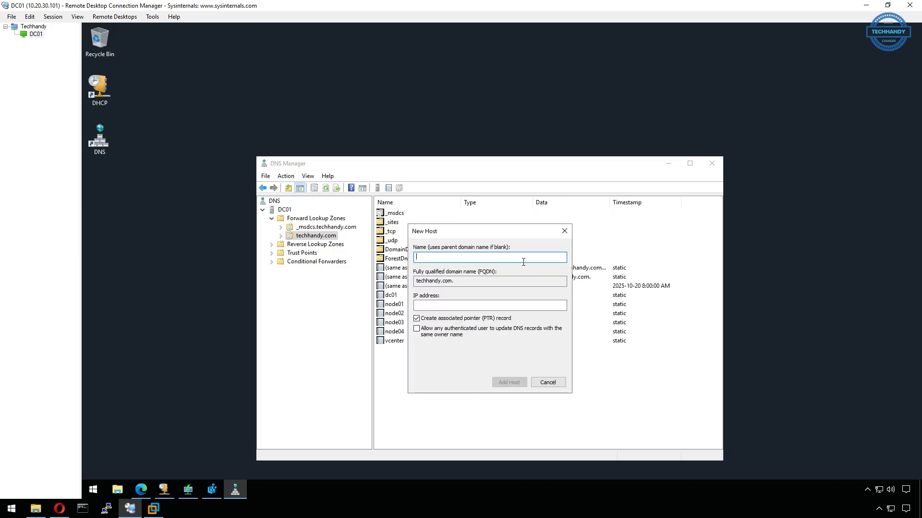
text(node05)
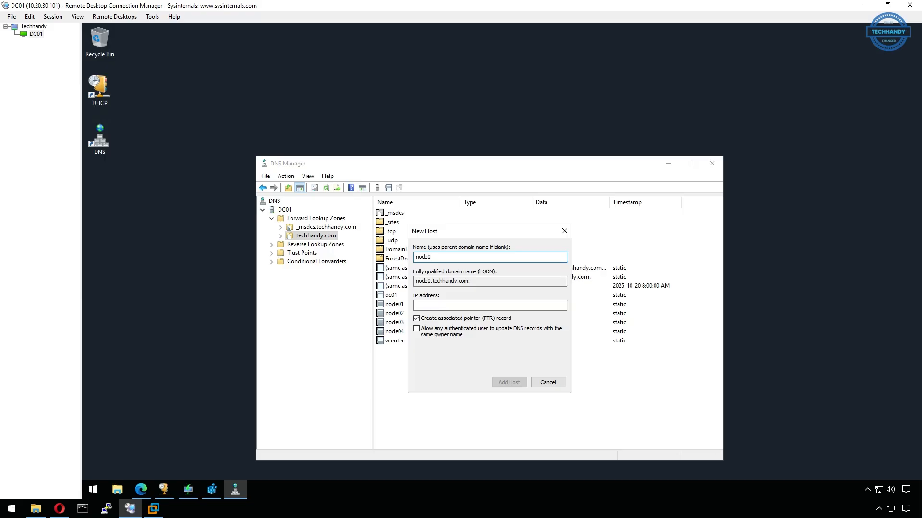
click(508, 308)
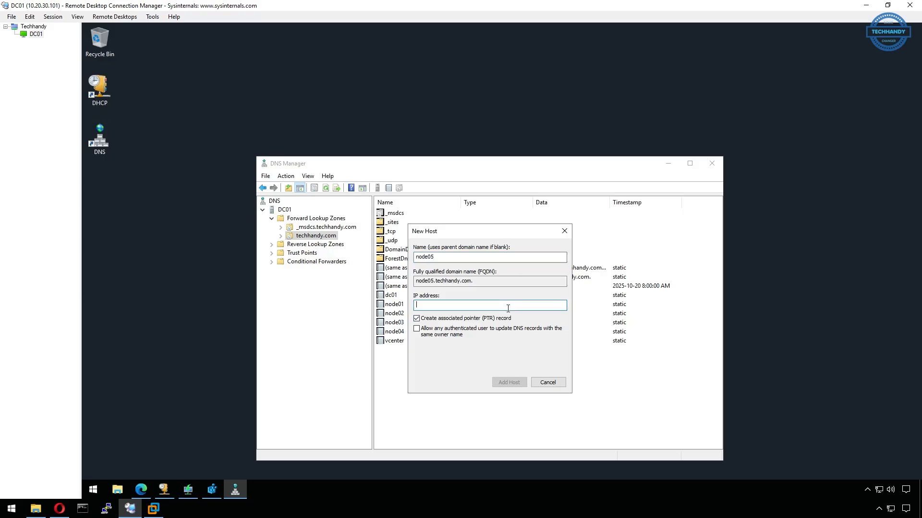
text(10.20.30.)
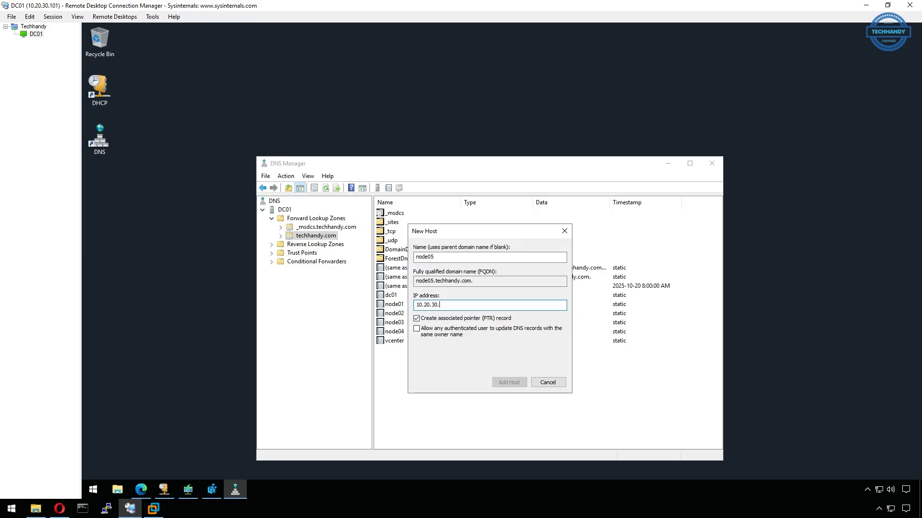
text(145)
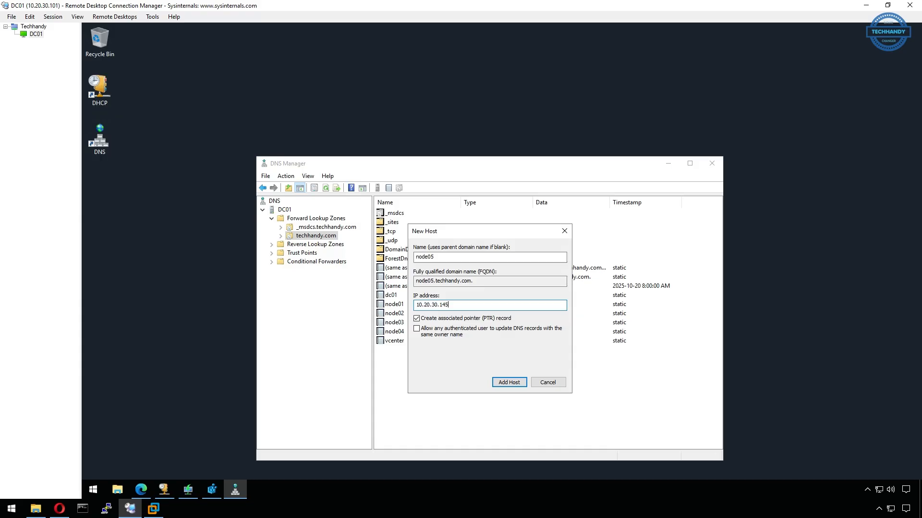
click(516, 384)
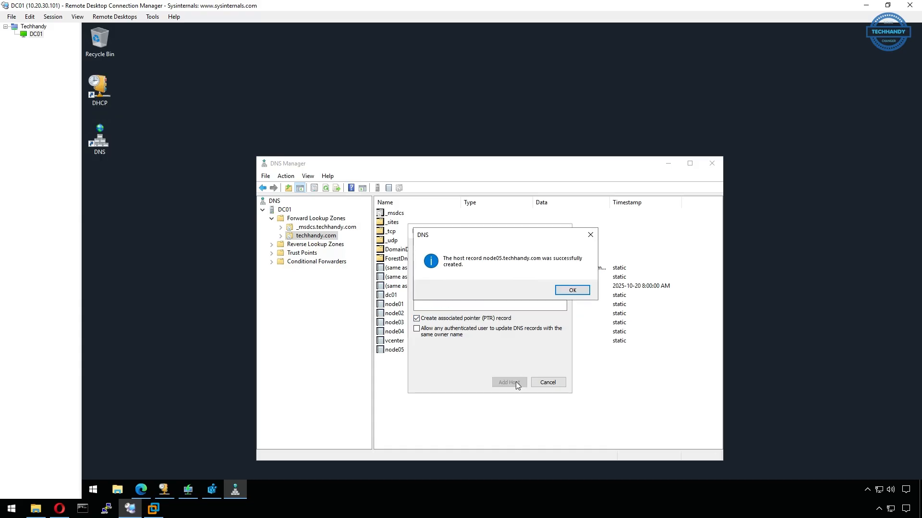
click(572, 292)
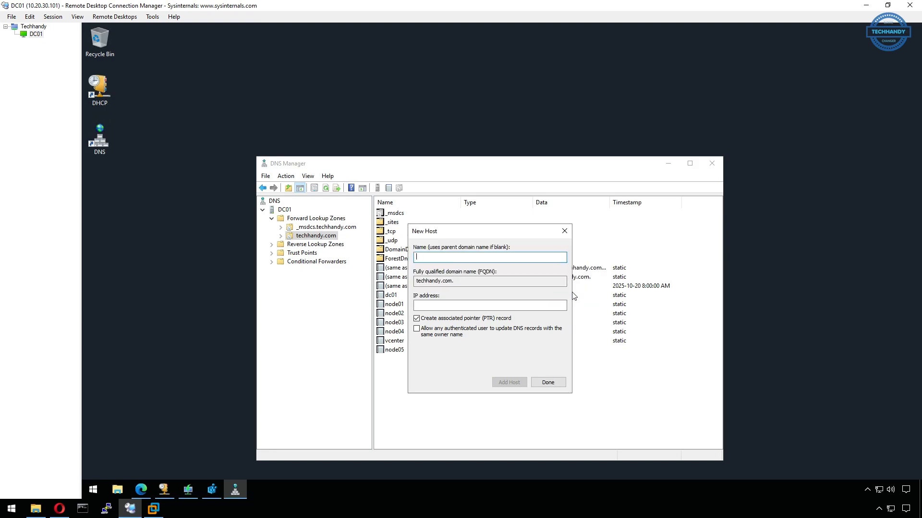
click(557, 385)
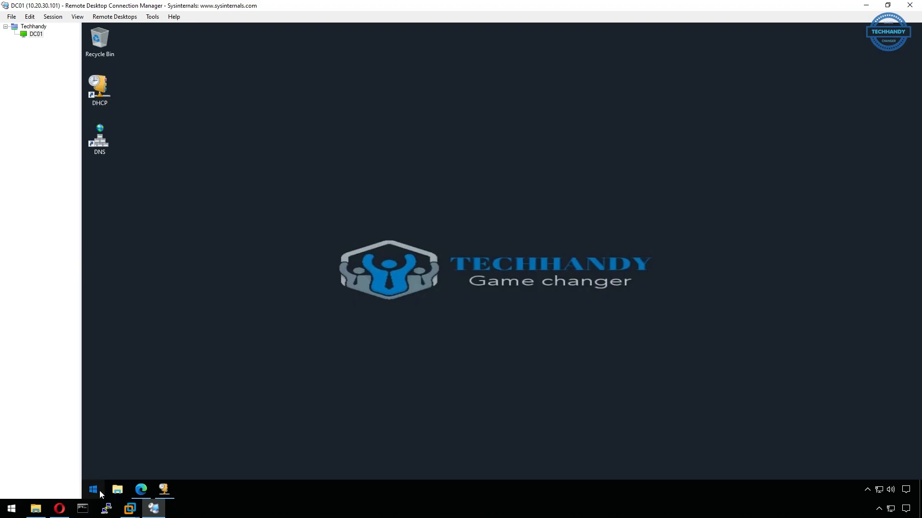
Launch Server Manager and advance the Add Roles and Features wizard to the server roles page
click(99, 490)
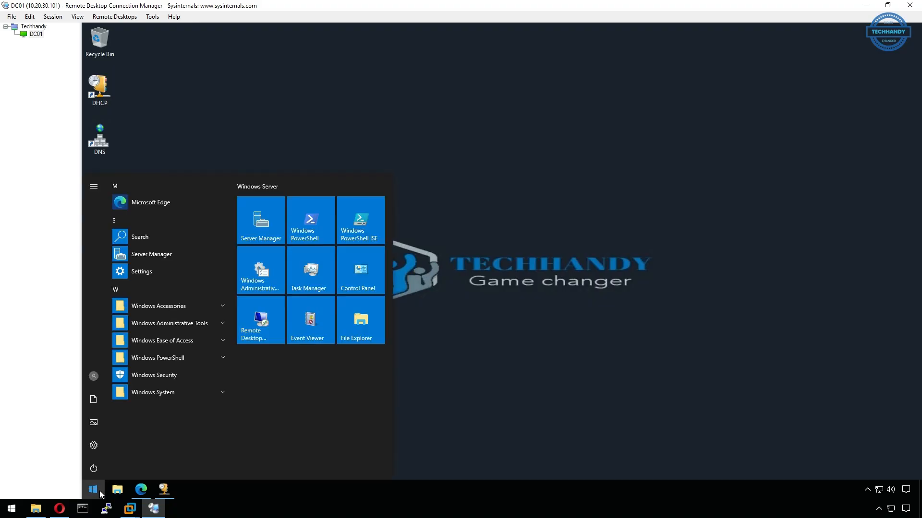
click(265, 219)
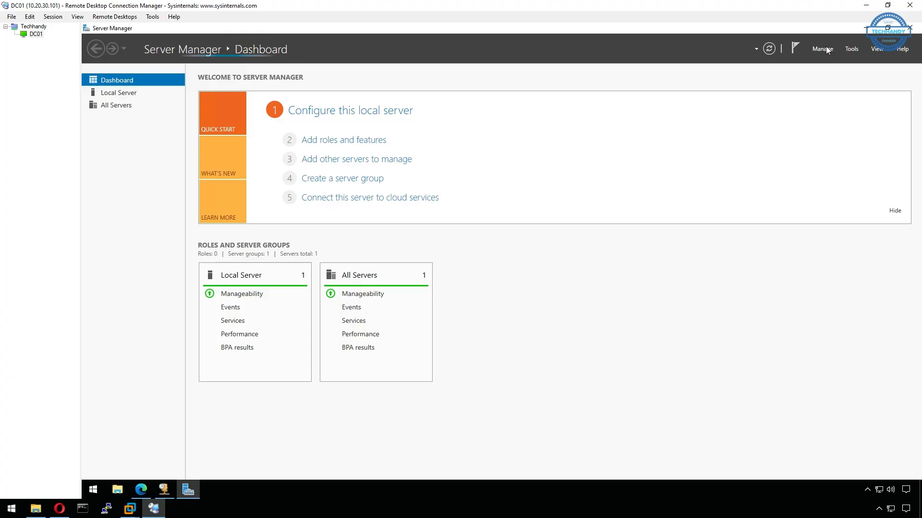
click(827, 49)
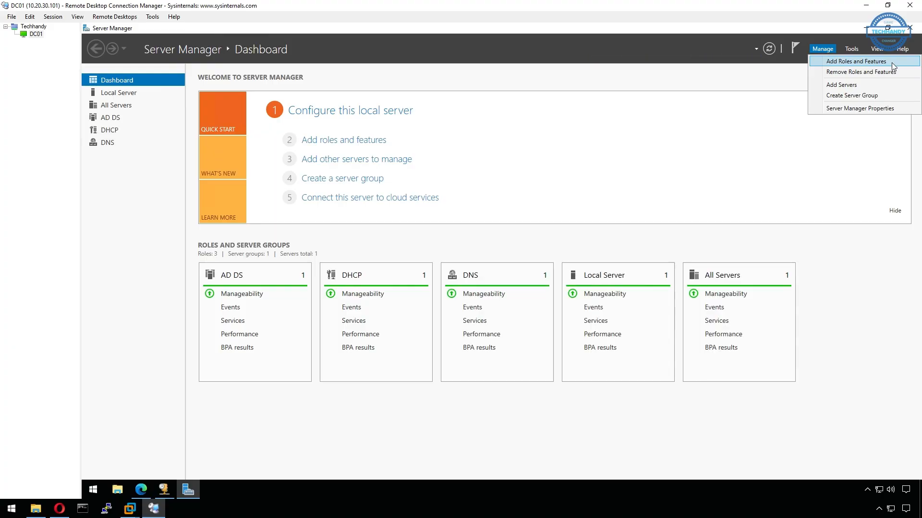
click(892, 62)
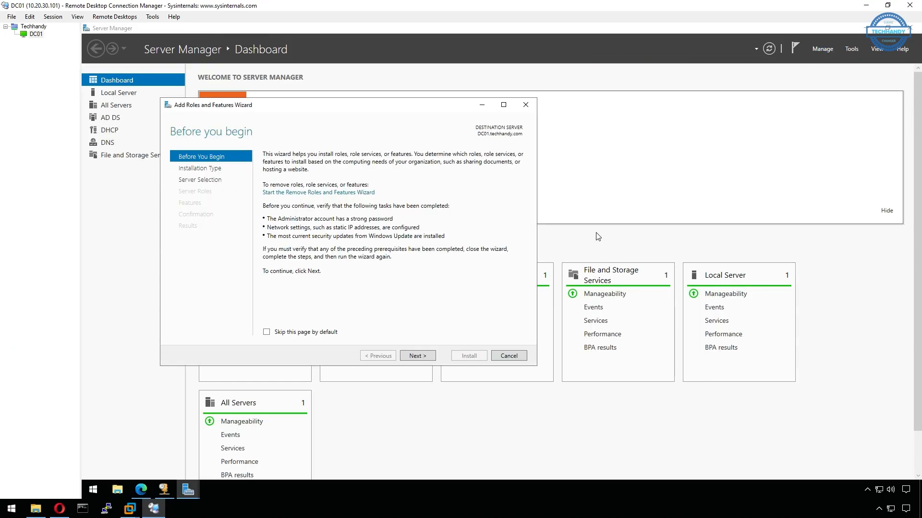
click(428, 357)
click(428, 357)
click(417, 355)
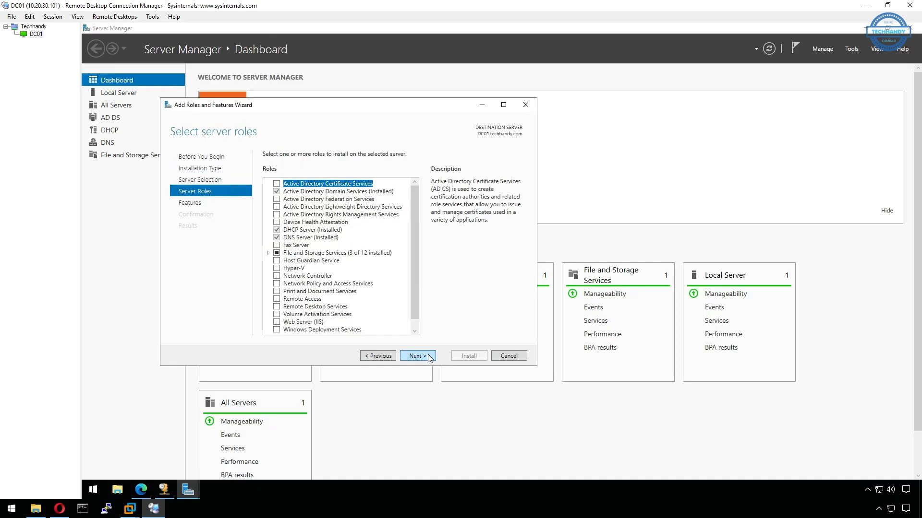
Select Windows Deployment Services with its management tools and proceed to the Confirmation page
scroll(373, 315, down, 1)
click(280, 322)
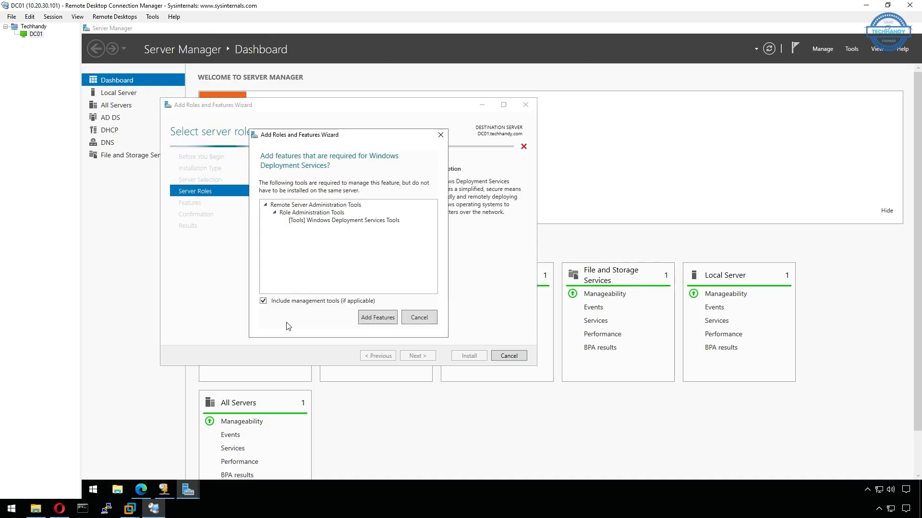
click(387, 319)
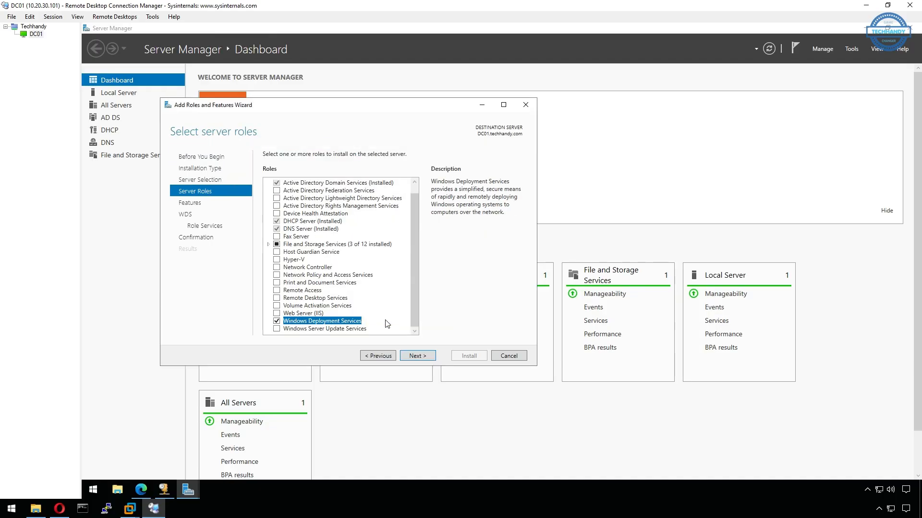
click(429, 359)
click(430, 359)
click(429, 359)
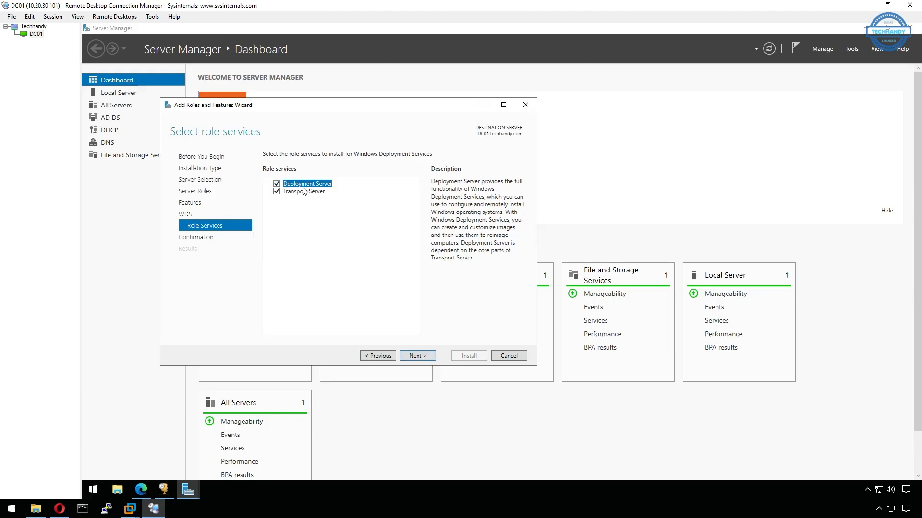
click(429, 357)
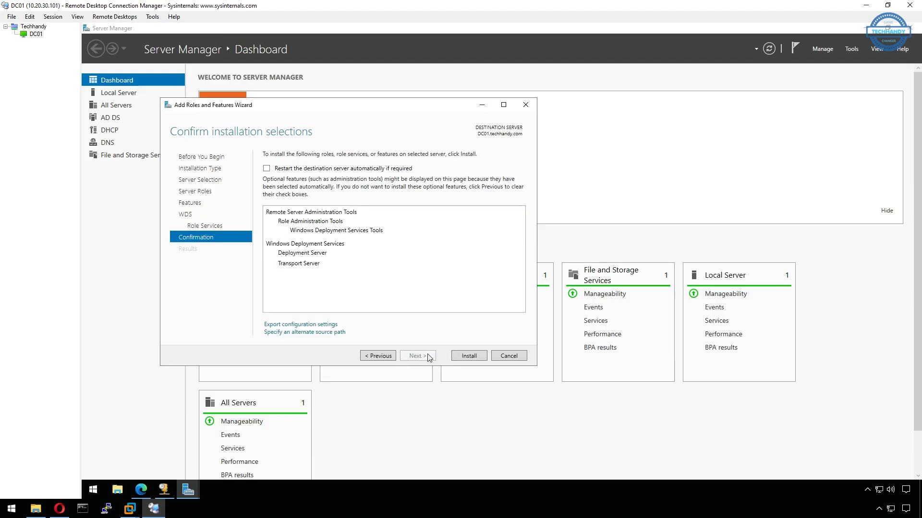
Install Windows Deployment Services on DC01 and launch its console from Tools
click(476, 355)
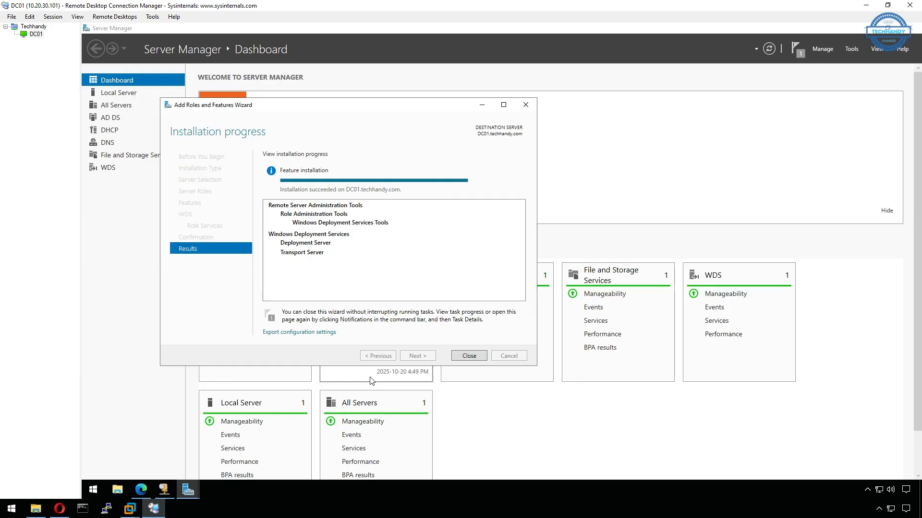
click(469, 355)
click(144, 171)
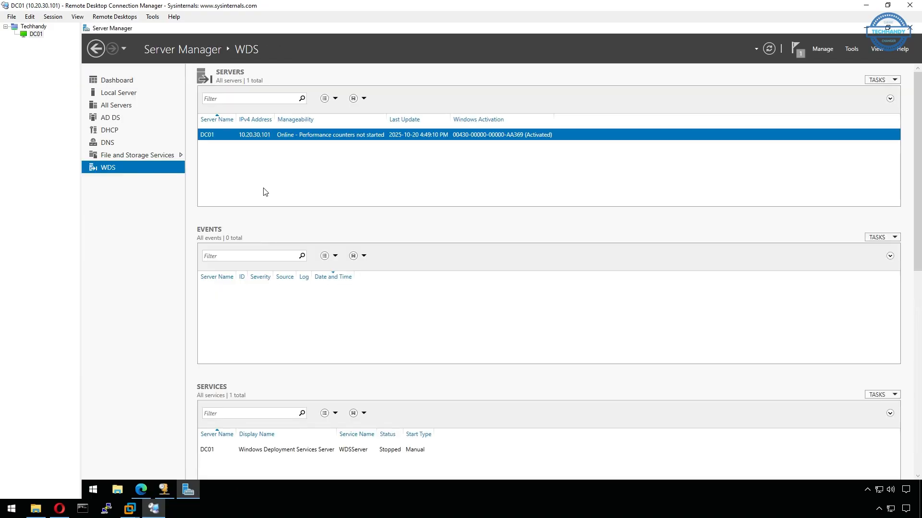
click(852, 49)
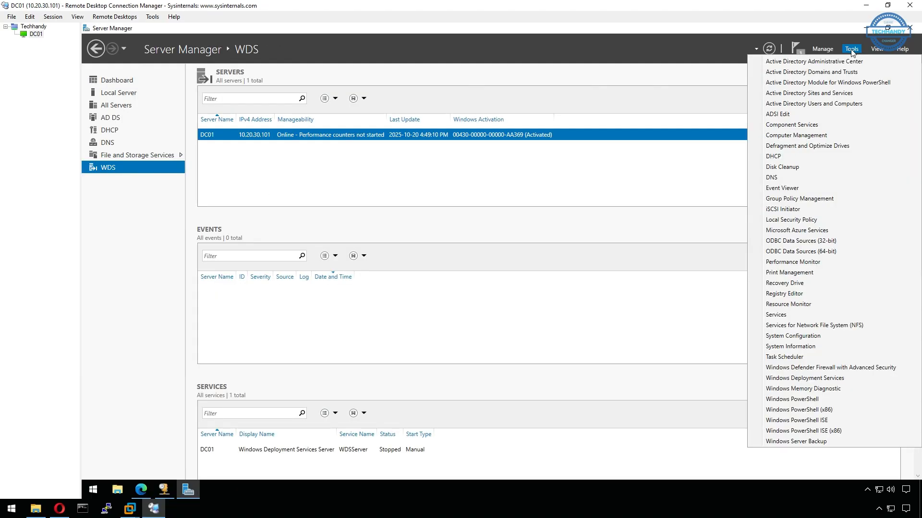
click(877, 378)
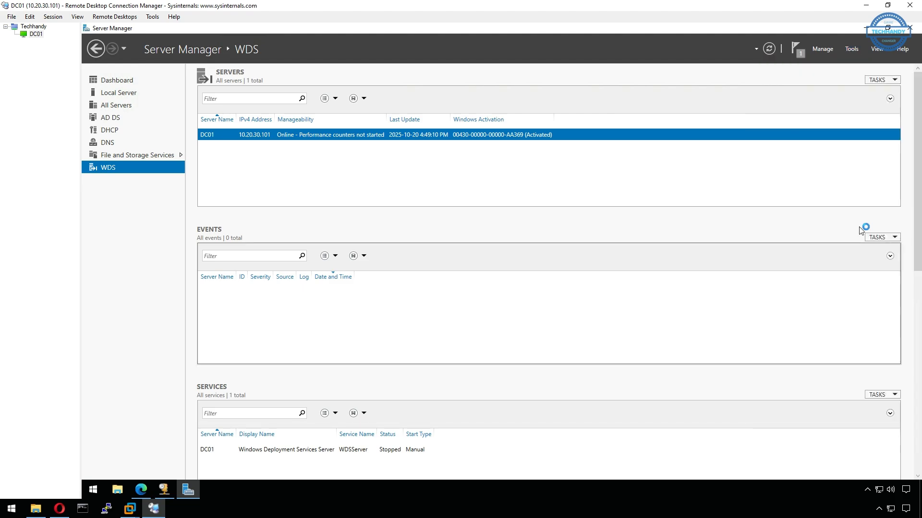
click(867, 28)
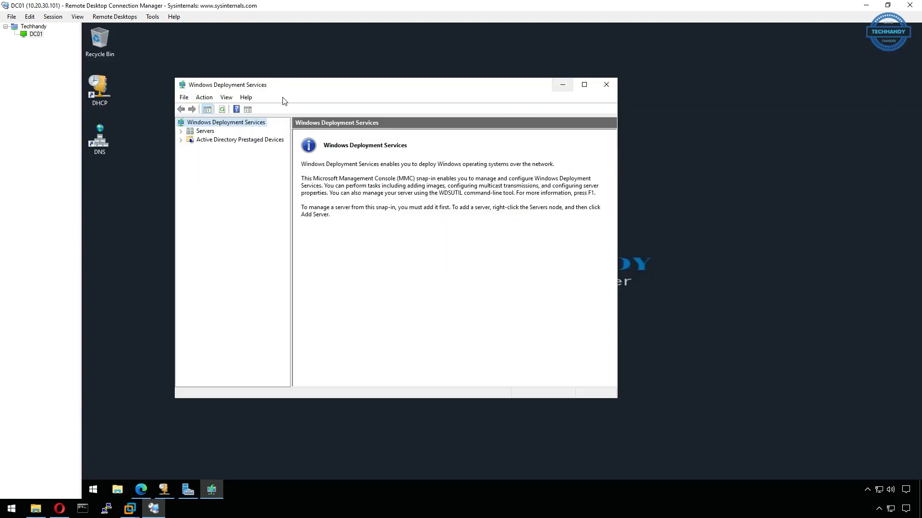
Start configuring DC01.techhandy.com as an Active Directory-integrated deployment server
click(181, 132)
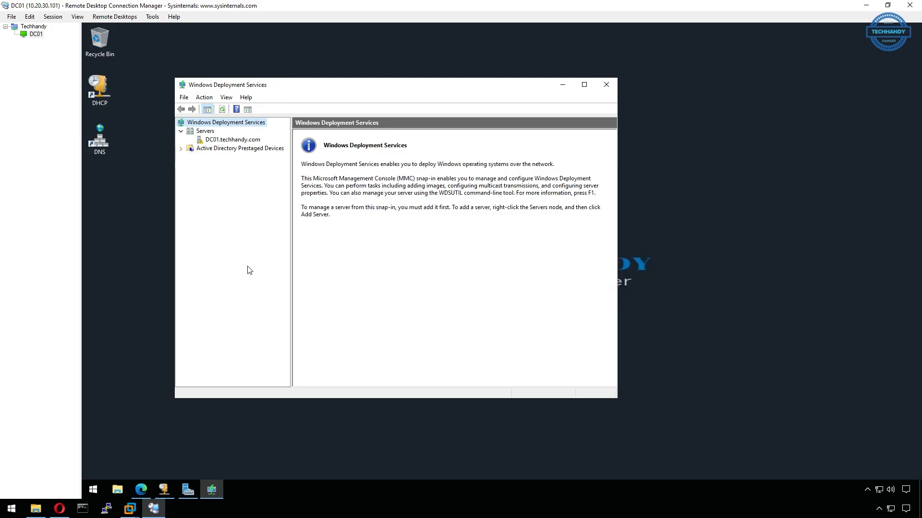
click(238, 141)
drag(291, 237, 302, 238)
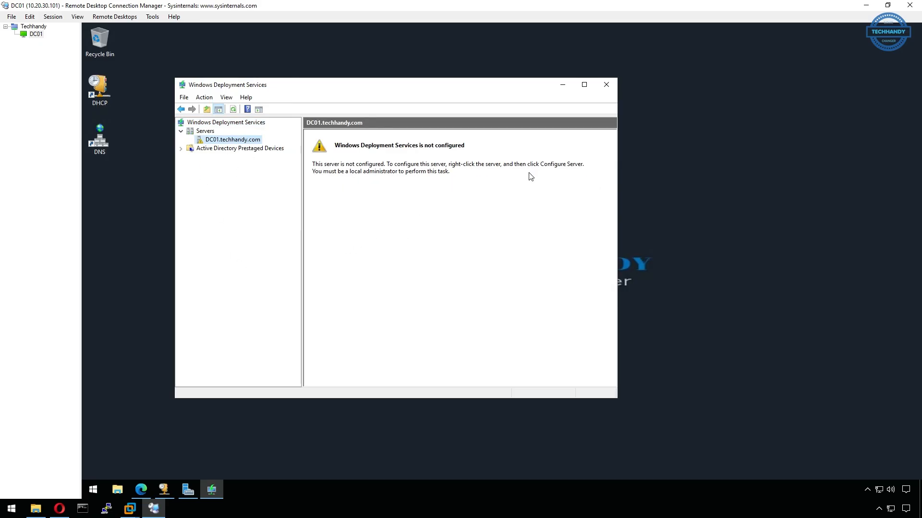
right_click(252, 140)
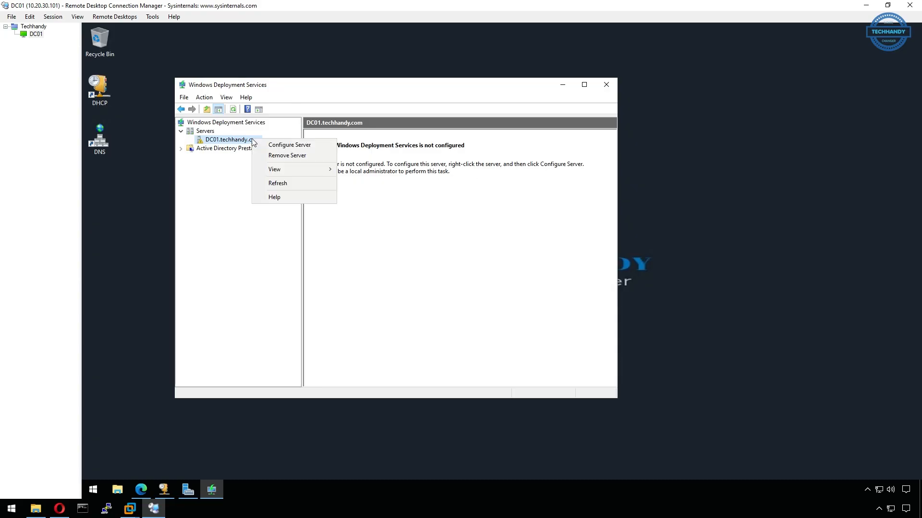
click(289, 145)
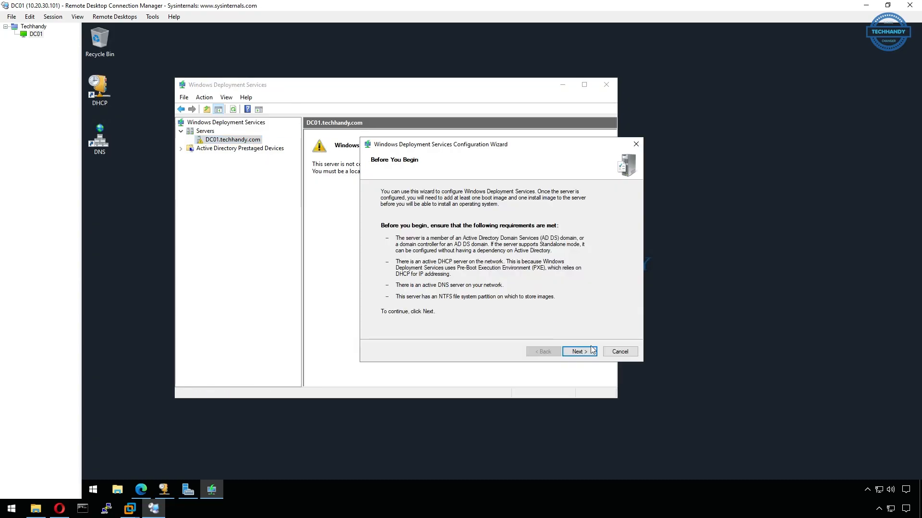
click(579, 351)
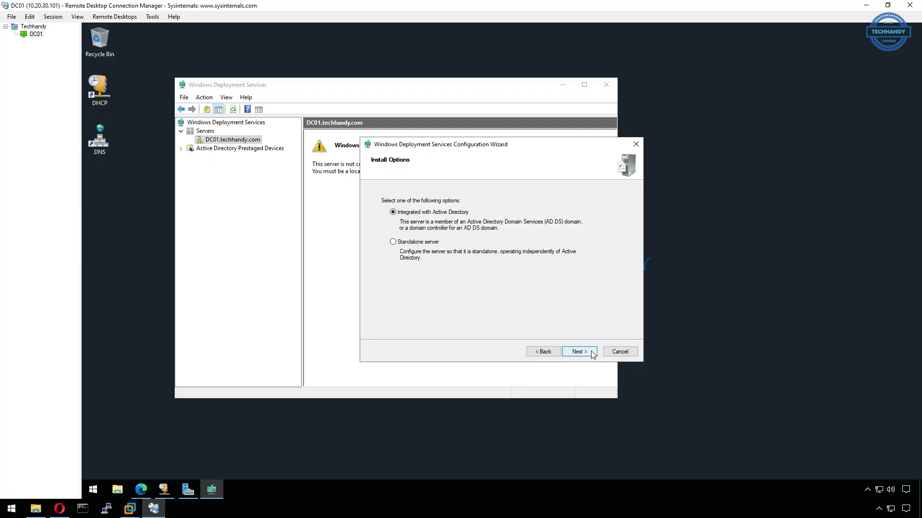
click(587, 352)
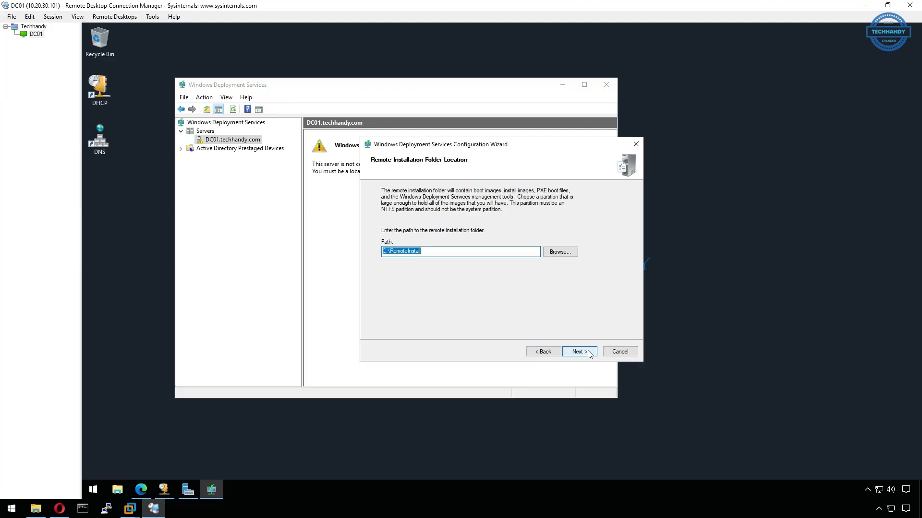
Use C:\RemoteInstall on the system volume, adjust DHCP options, and respond to all client computers
click(405, 252)
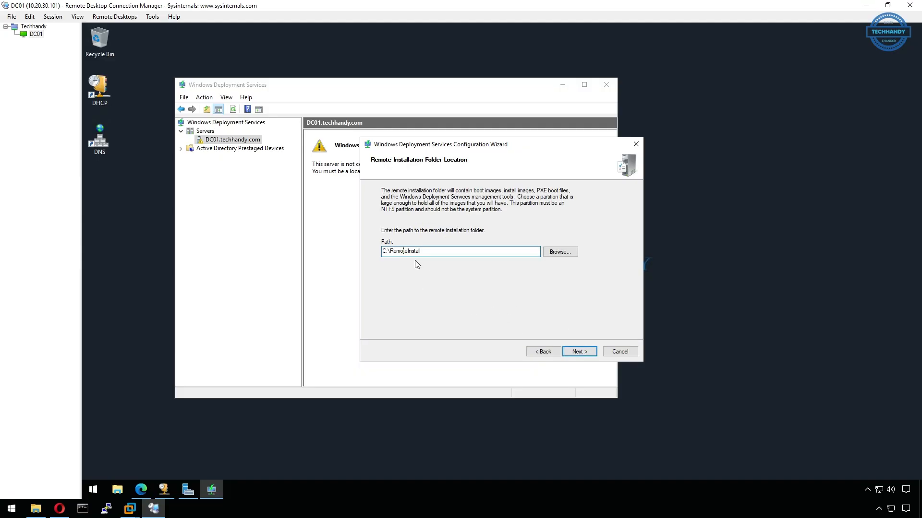
click(578, 352)
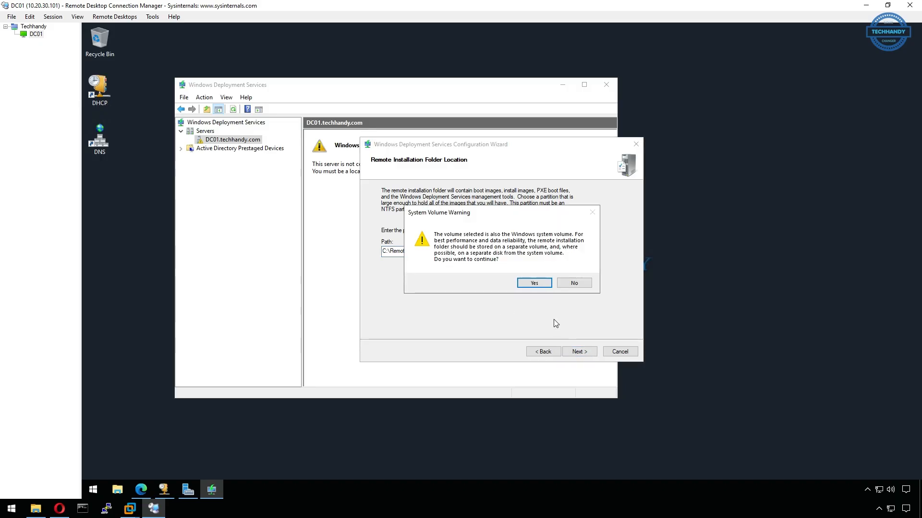
click(535, 284)
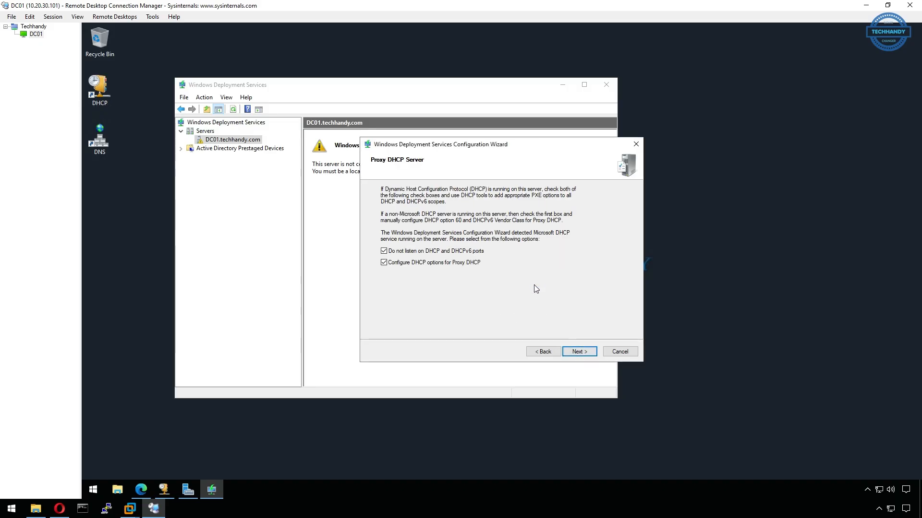
click(392, 251)
click(579, 352)
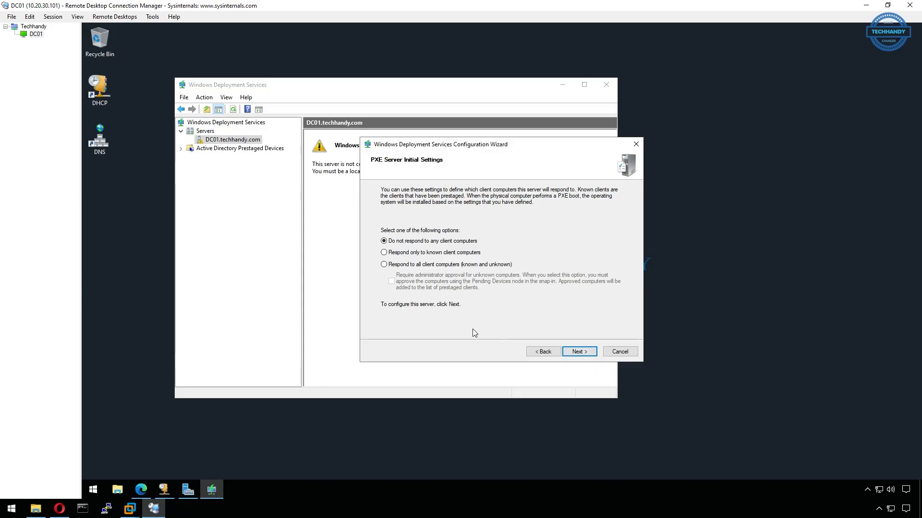
click(388, 266)
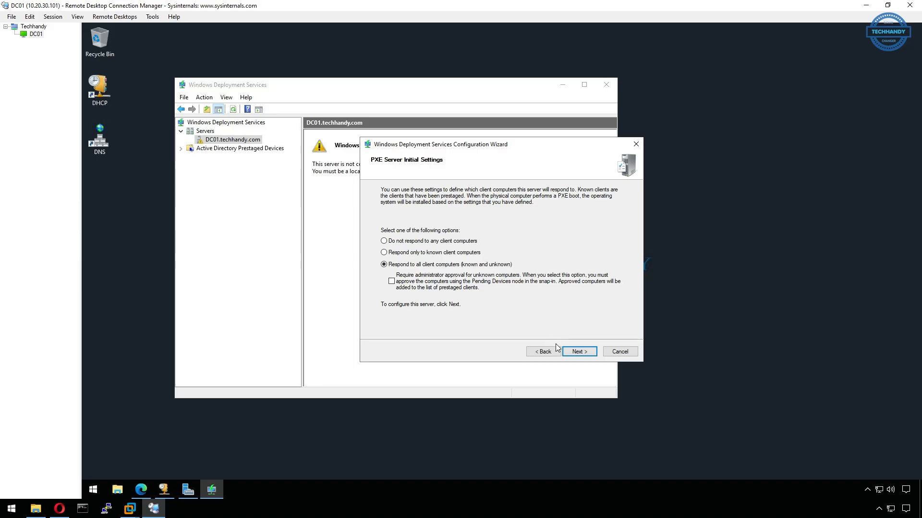
click(579, 352)
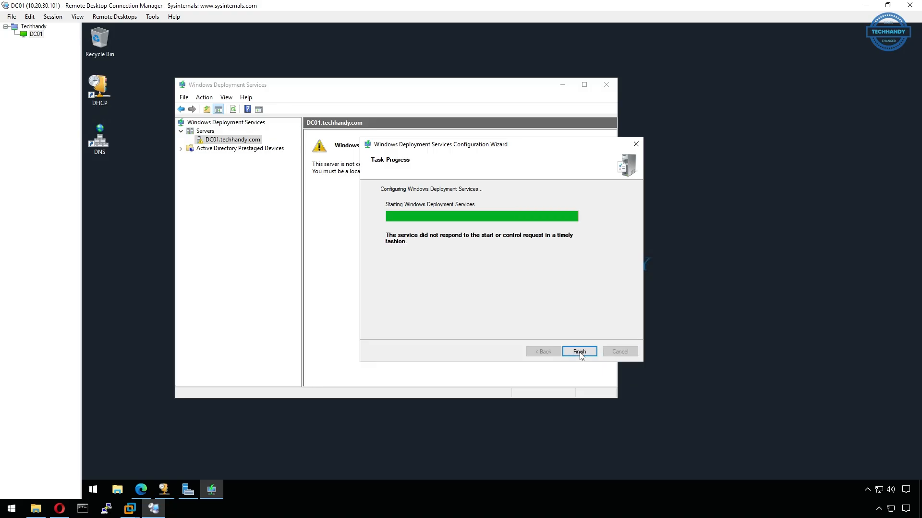
click(580, 352)
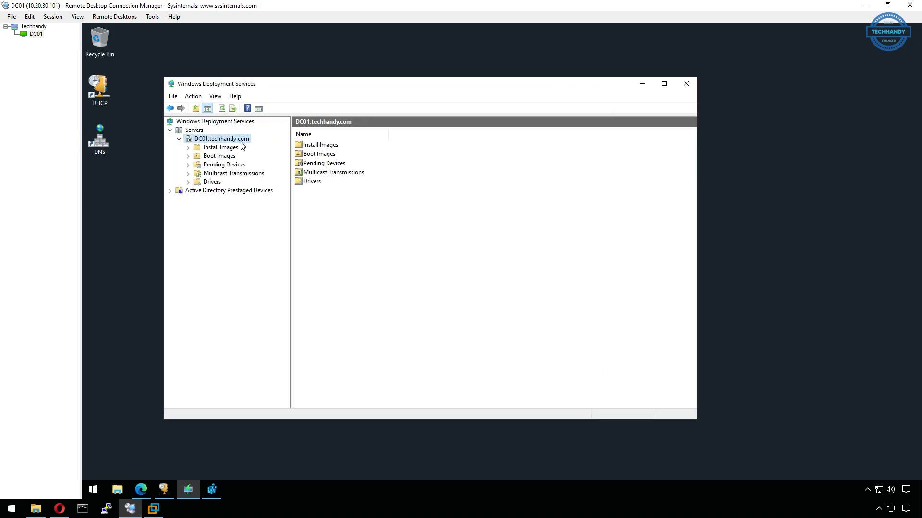
Review DC01's PXE Response, Boot and DHCP properties, then close them unchanged
right_click(240, 141)
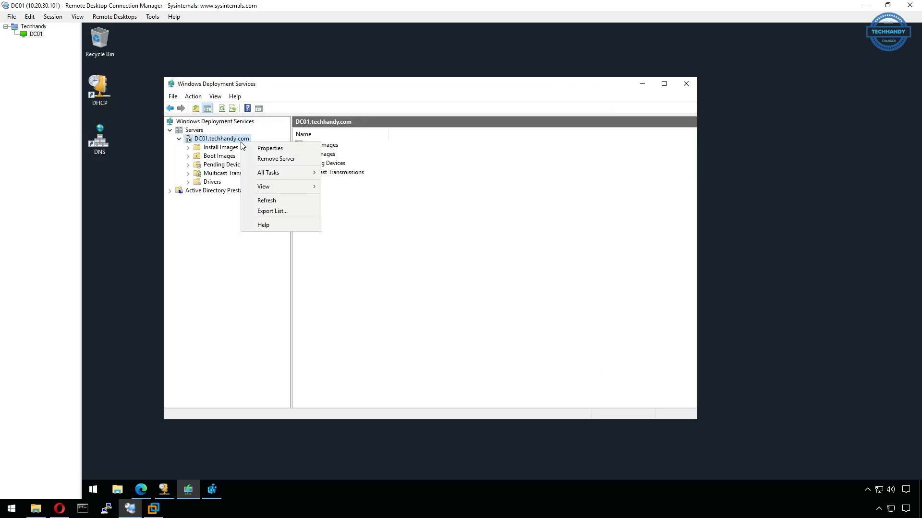
click(293, 148)
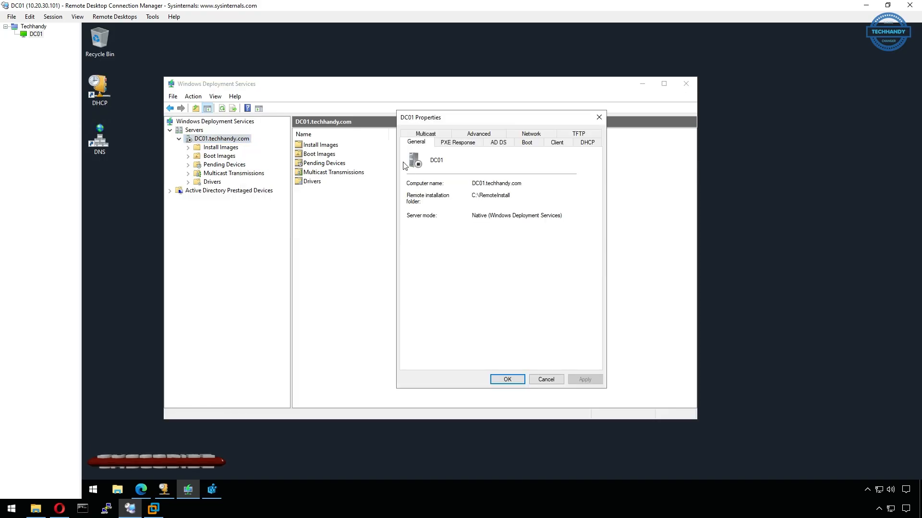
click(456, 142)
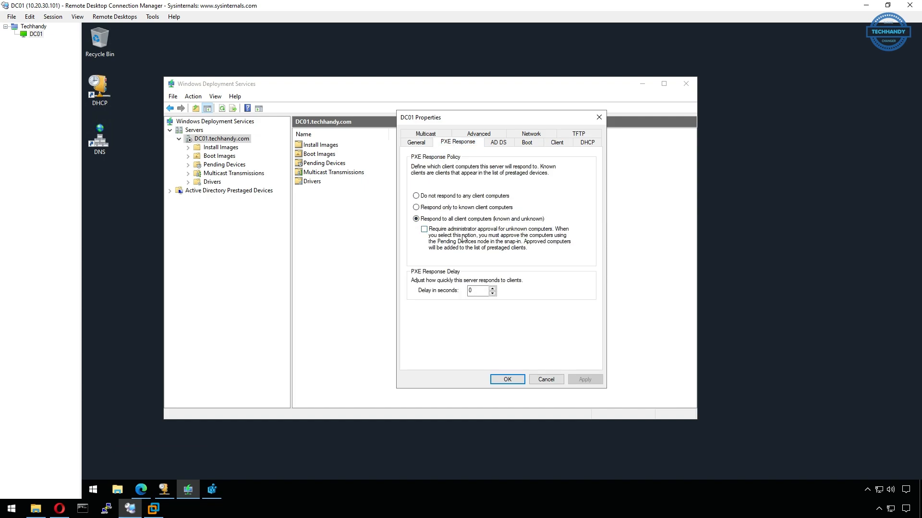
click(527, 144)
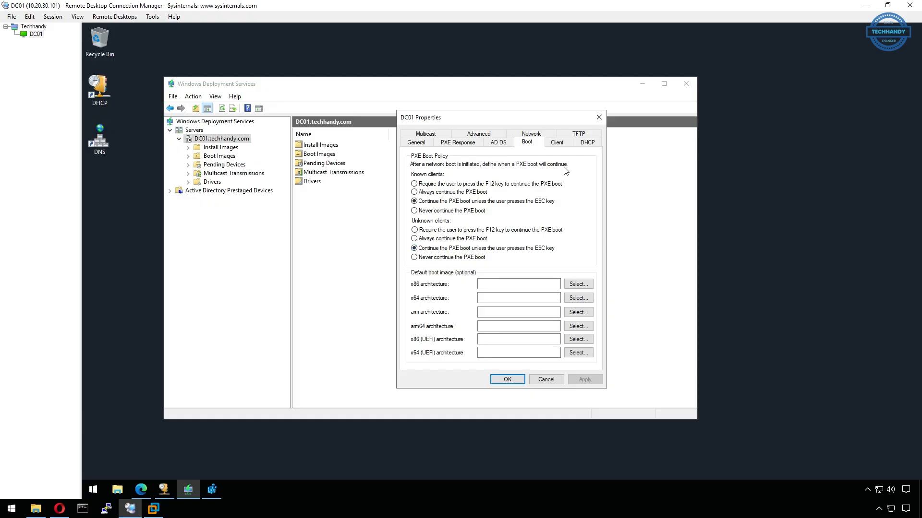
click(589, 143)
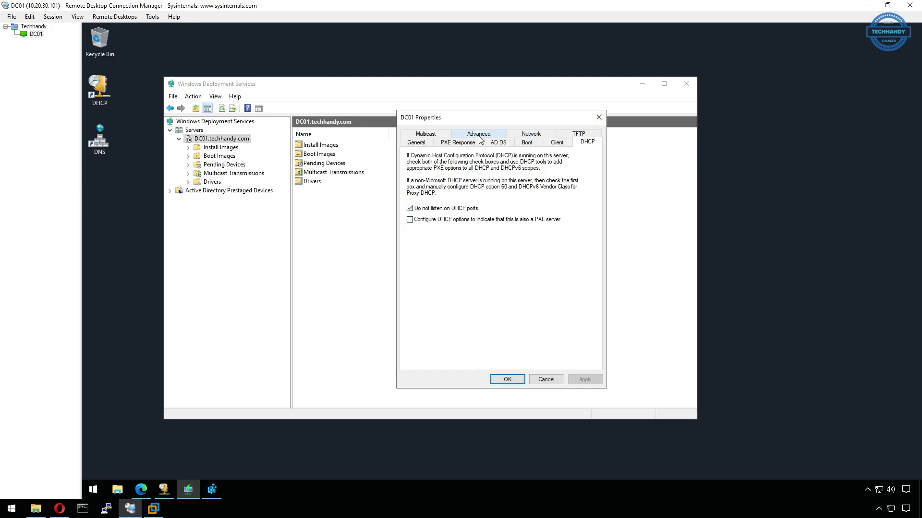
click(599, 118)
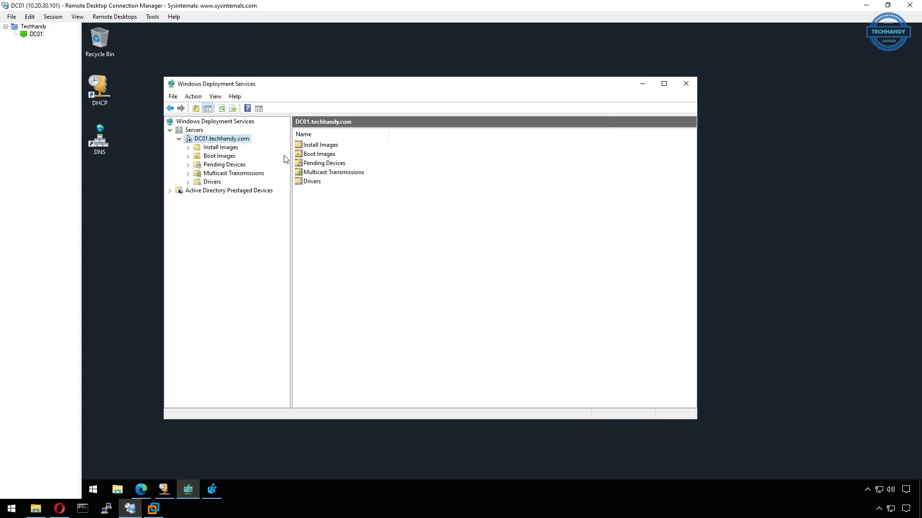
Start Windows Deployment Services on DC01 via All Tasks > Start and acknowledge the success message
right_click(241, 143)
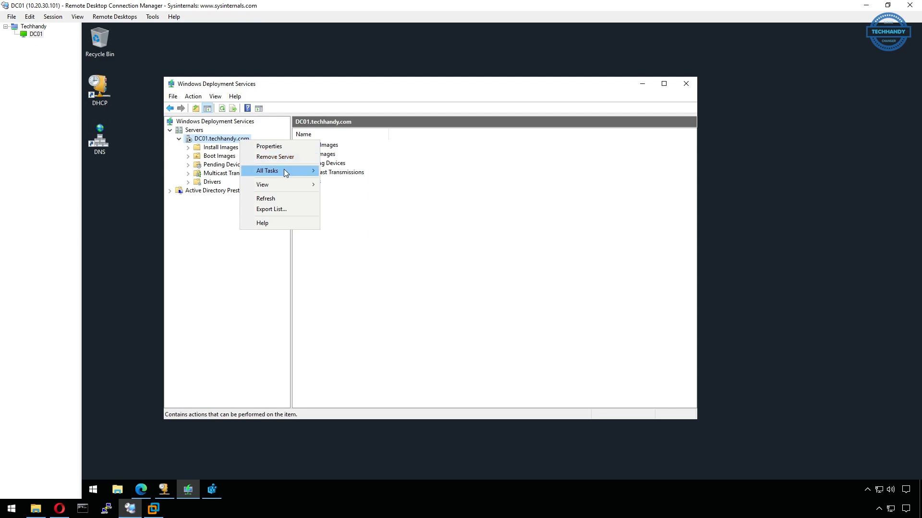
mouse_move(283, 169)
click(361, 172)
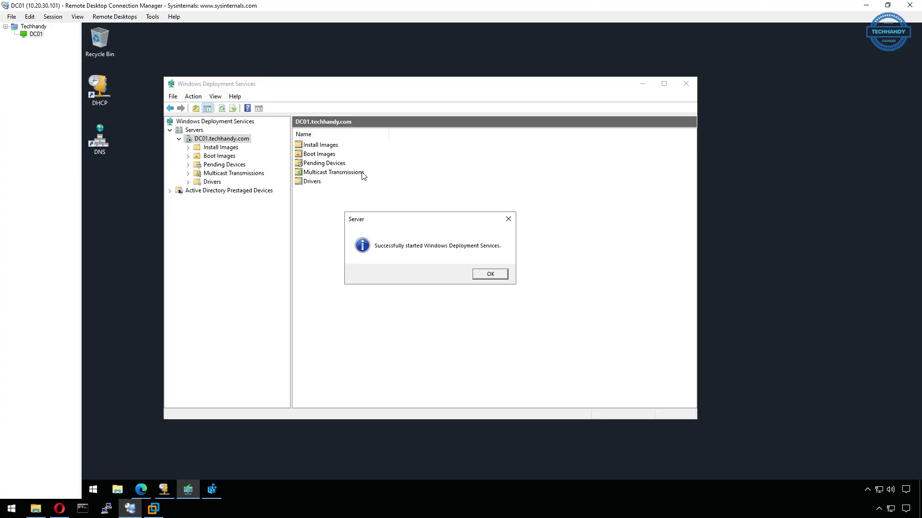
click(497, 276)
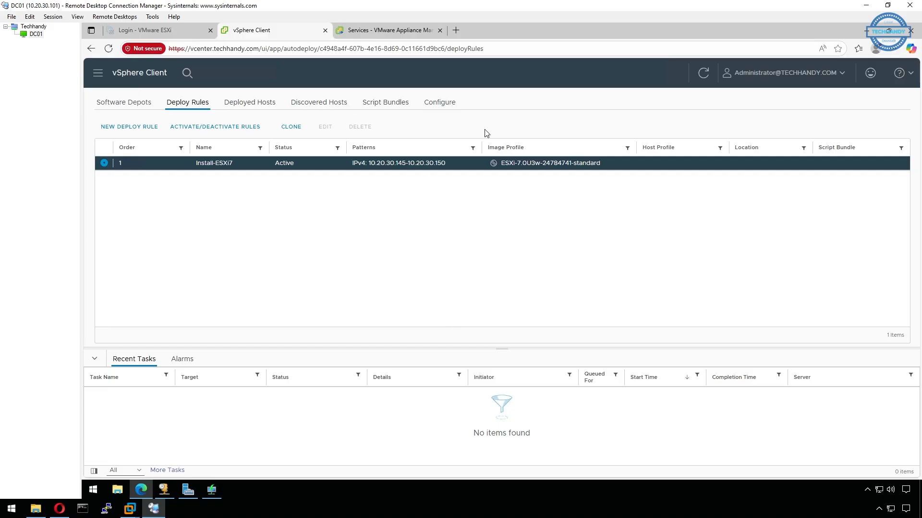
Download the TFTP zip file from the Auto Deploy Configure page
click(446, 107)
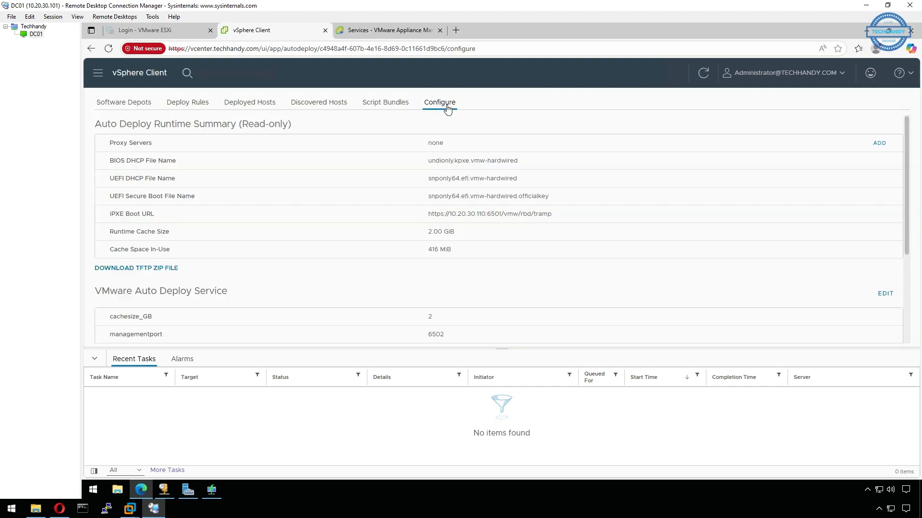
click(166, 272)
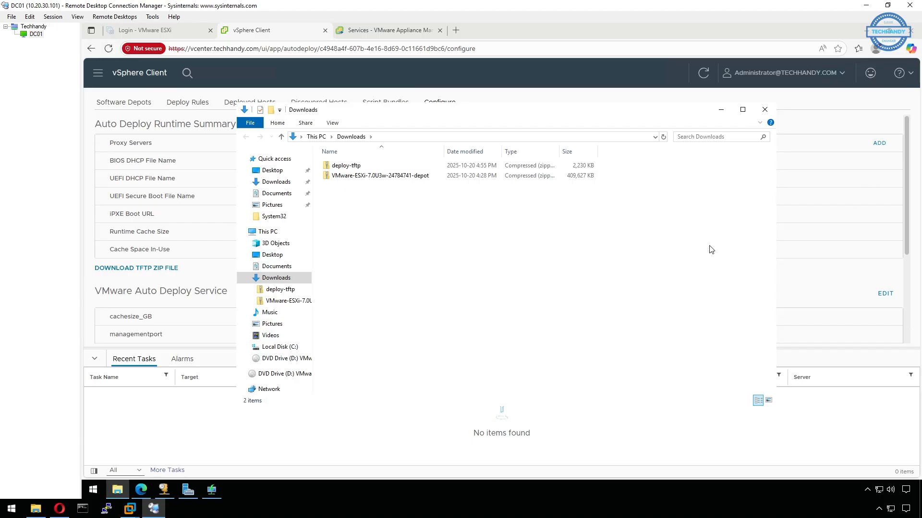
Extract deploy-tftp.zip into its default deploy-tftp folder
click(375, 171)
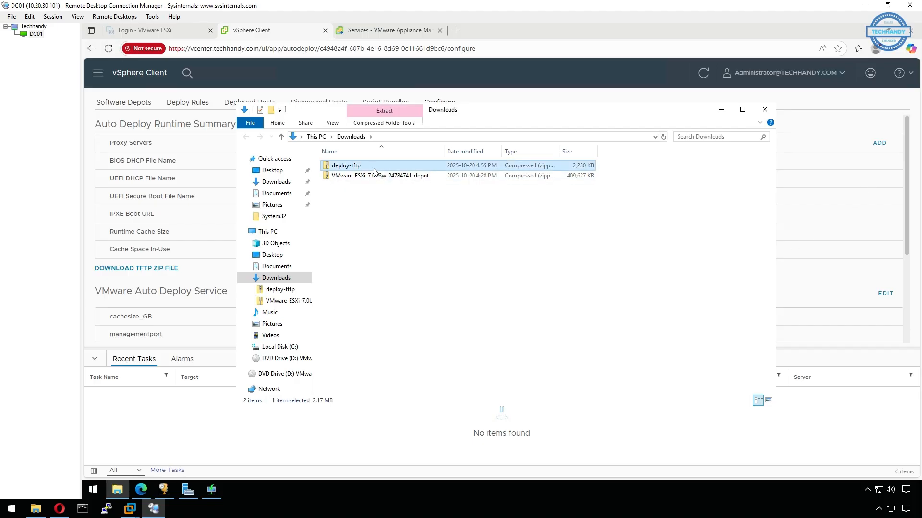
right_click(375, 171)
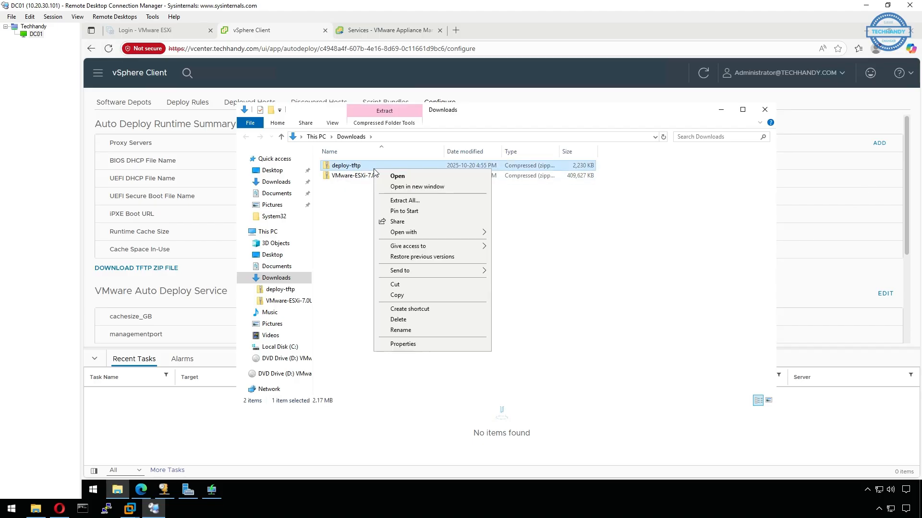
click(407, 201)
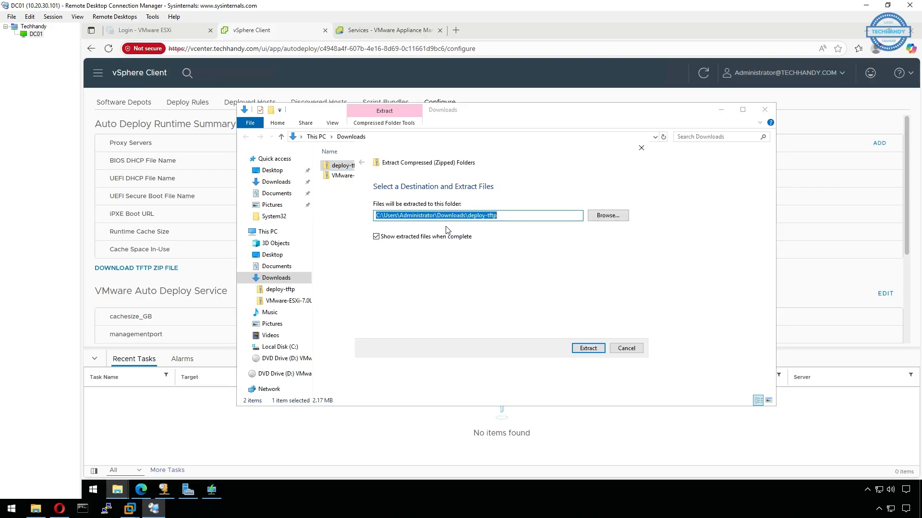
click(593, 347)
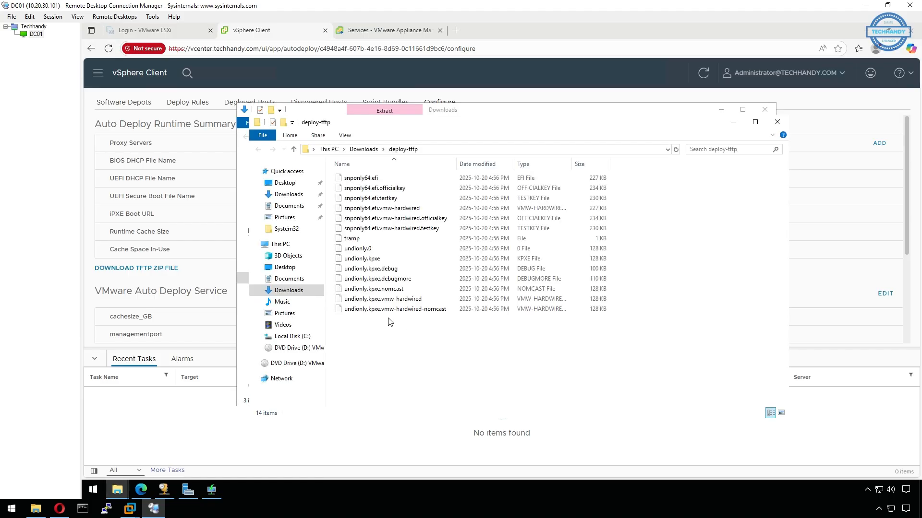
Copy the 14 extracted boot files into C:\RemoteInstall
drag(389, 322, 389, 176)
right_click(388, 176)
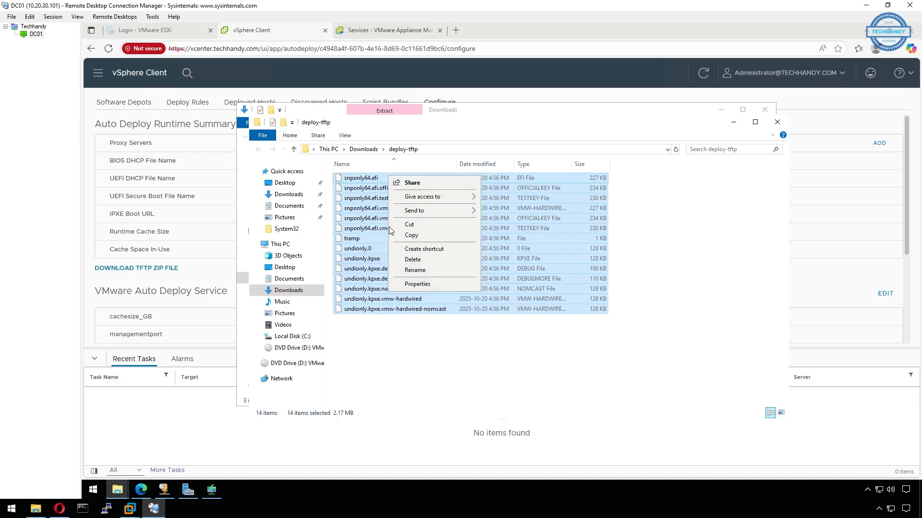
click(416, 235)
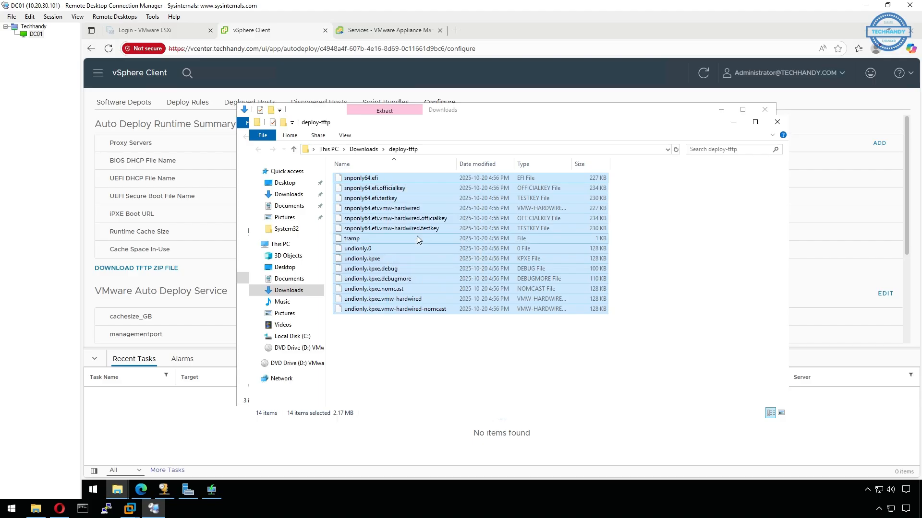
click(304, 338)
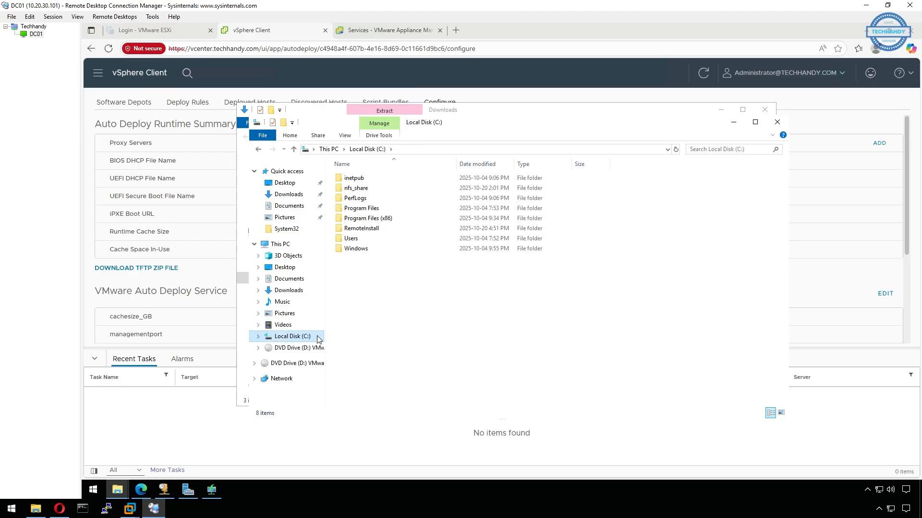
double_click(390, 228)
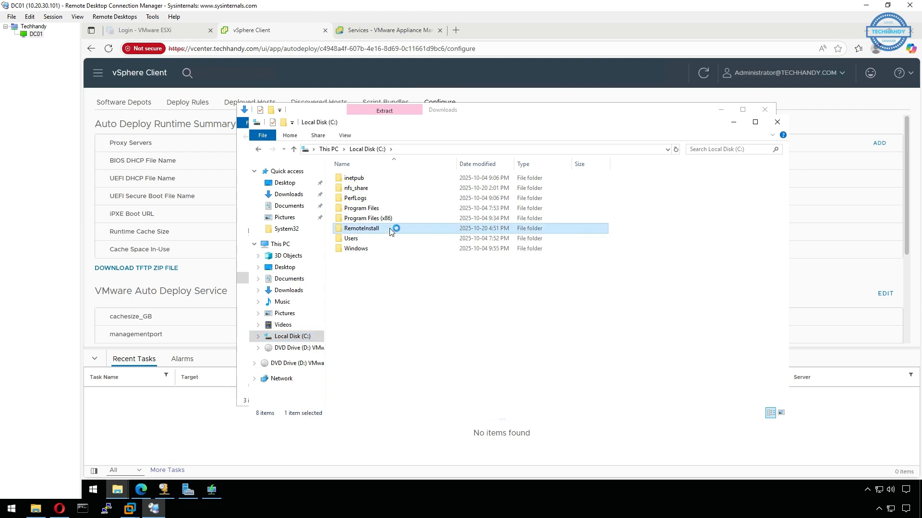
right_click(458, 265)
click(485, 335)
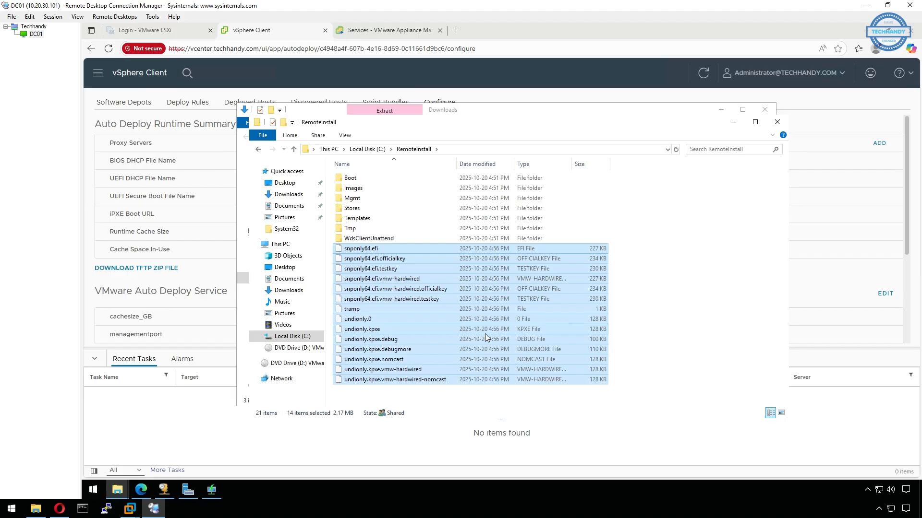
Check undionly.kpxe.vmw-hardwired against the DHCP bootfile name, then hide the Explorer windows
click(402, 389)
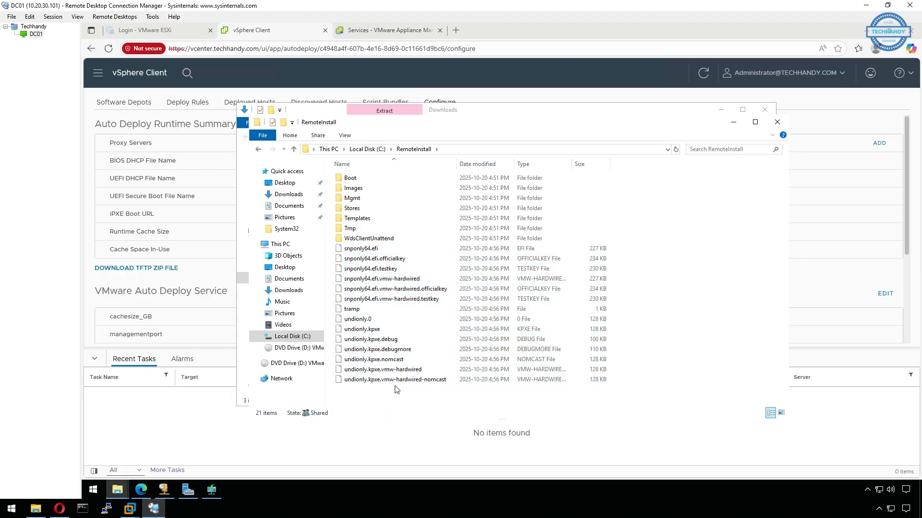
click(372, 371)
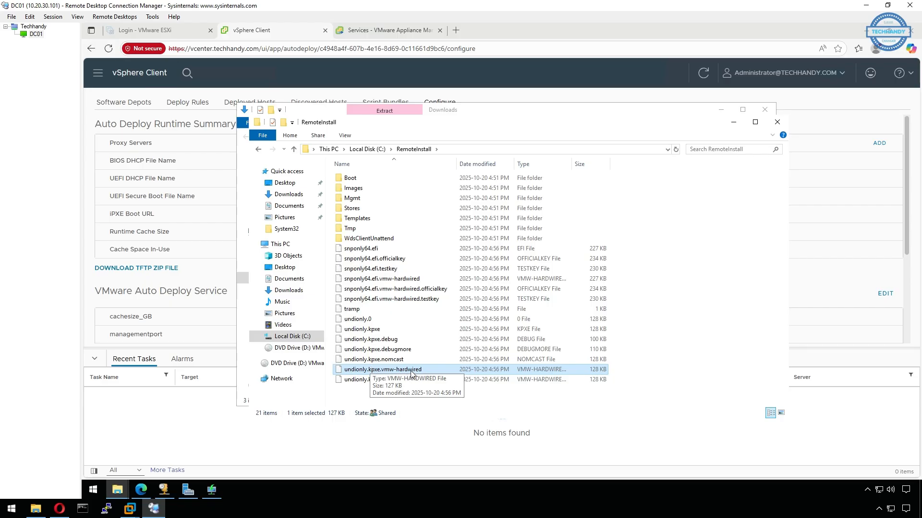
click(170, 489)
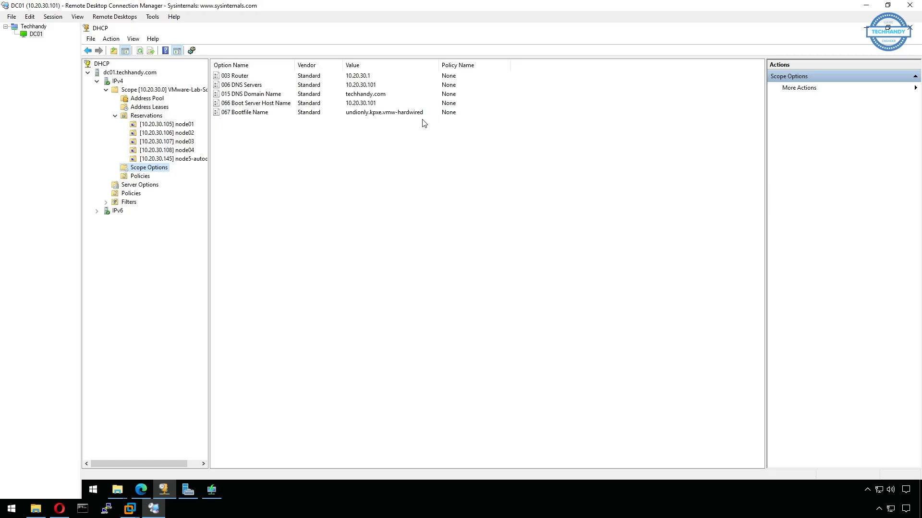
click(865, 28)
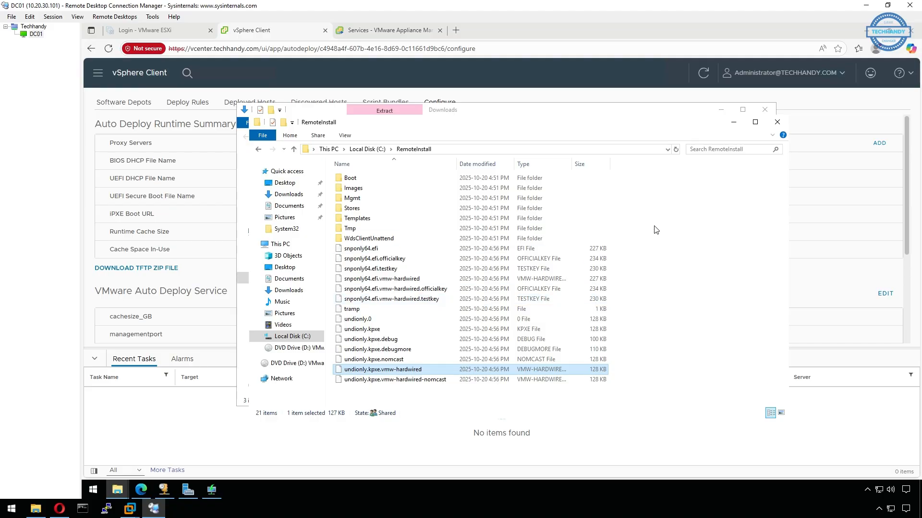
click(734, 123)
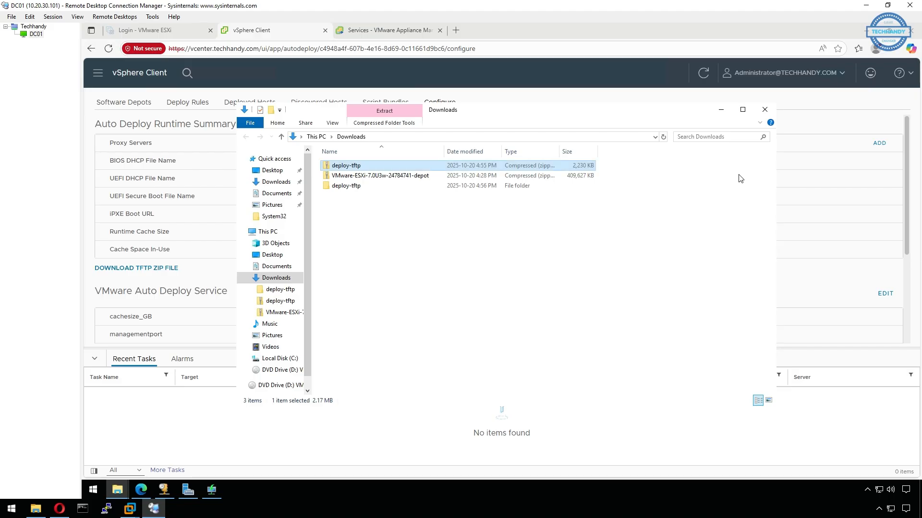
click(721, 110)
Launch Registry Editor as administrator
click(868, 31)
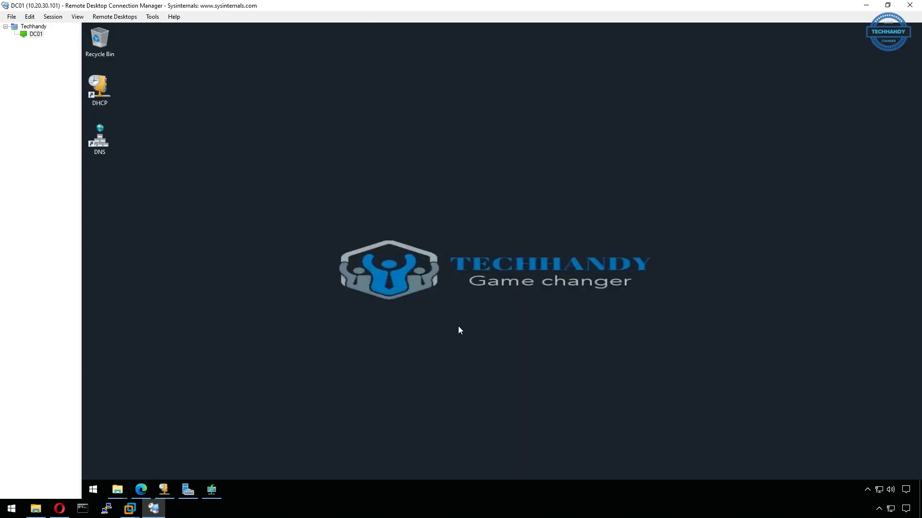
click(93, 489)
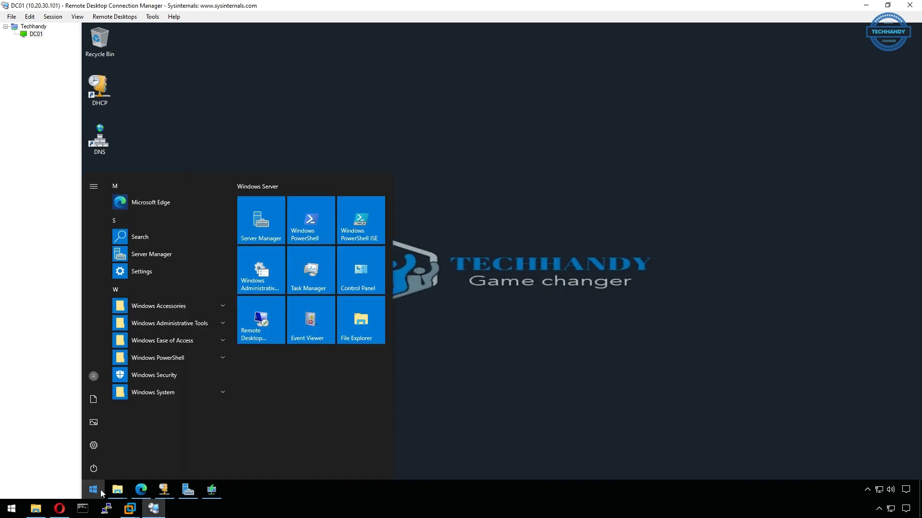
text(reg)
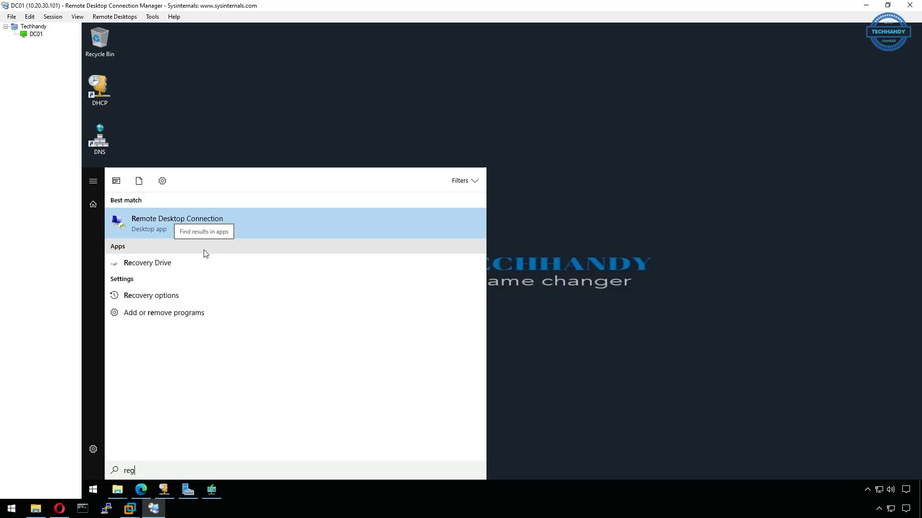
right_click(199, 220)
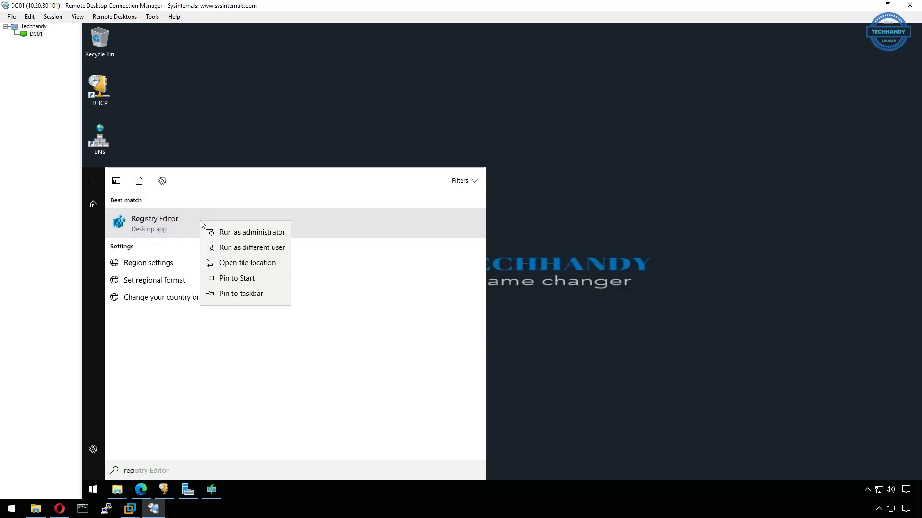
click(245, 233)
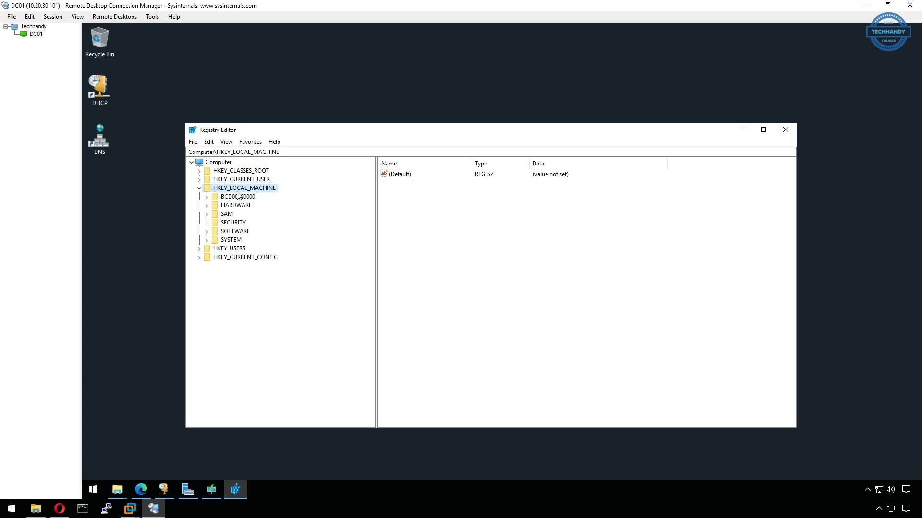
Expand HKLM\SYSTEM\CurrentControlSet\Services in a maximized Registry Editor
click(207, 240)
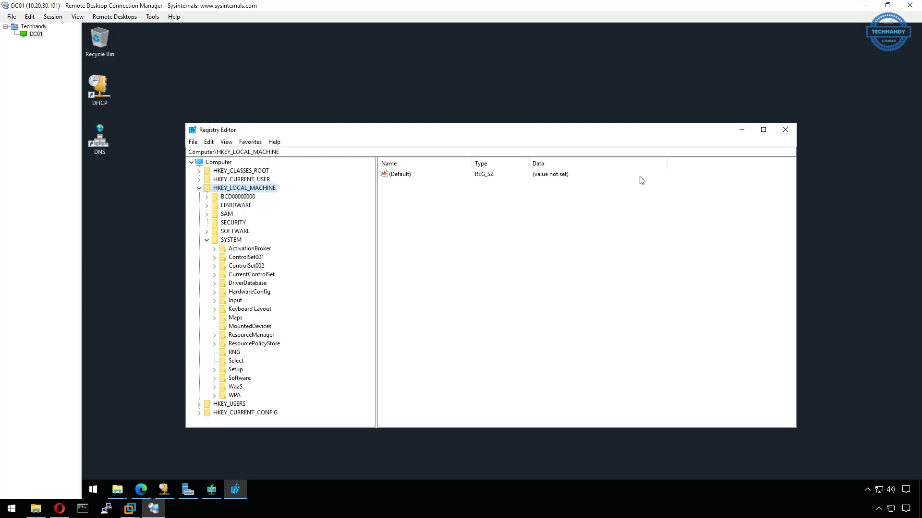
click(763, 131)
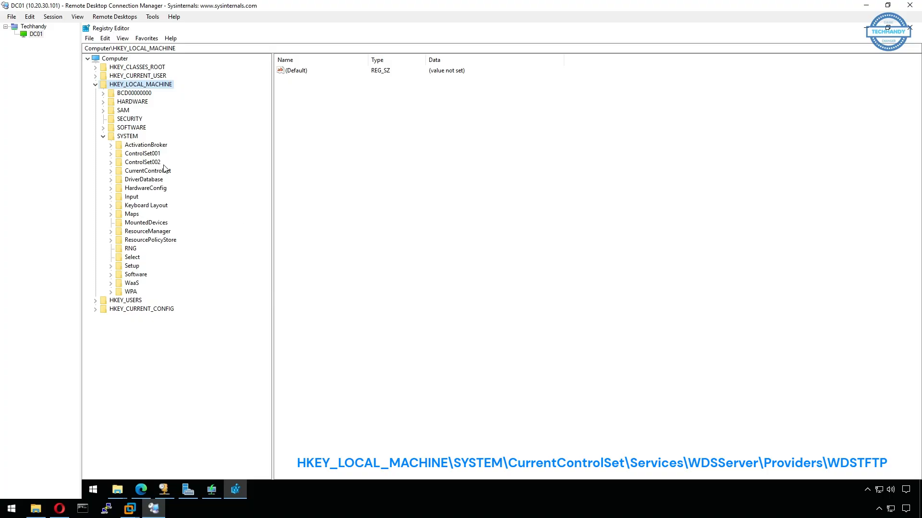
click(112, 171)
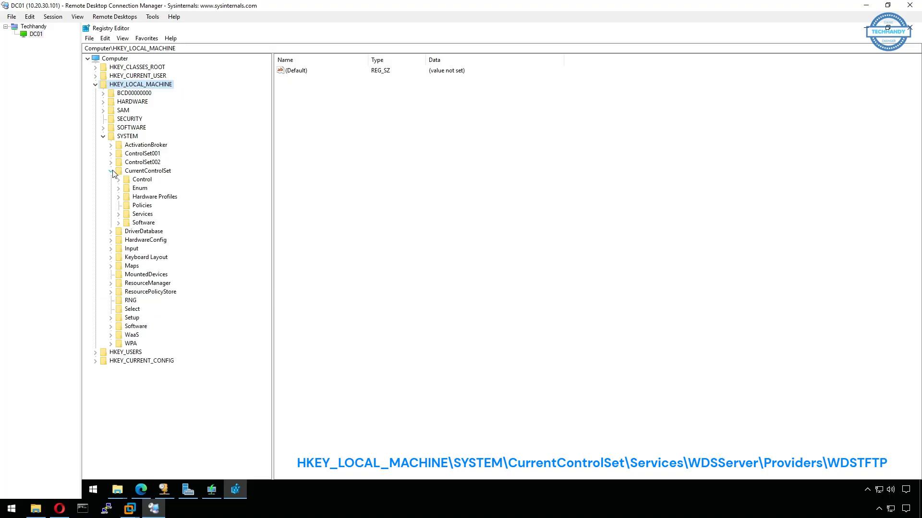
click(145, 216)
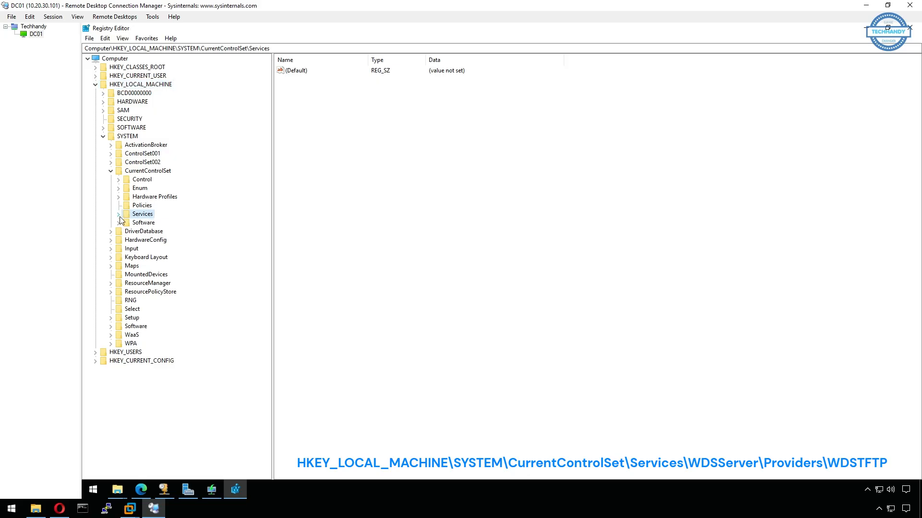
click(119, 215)
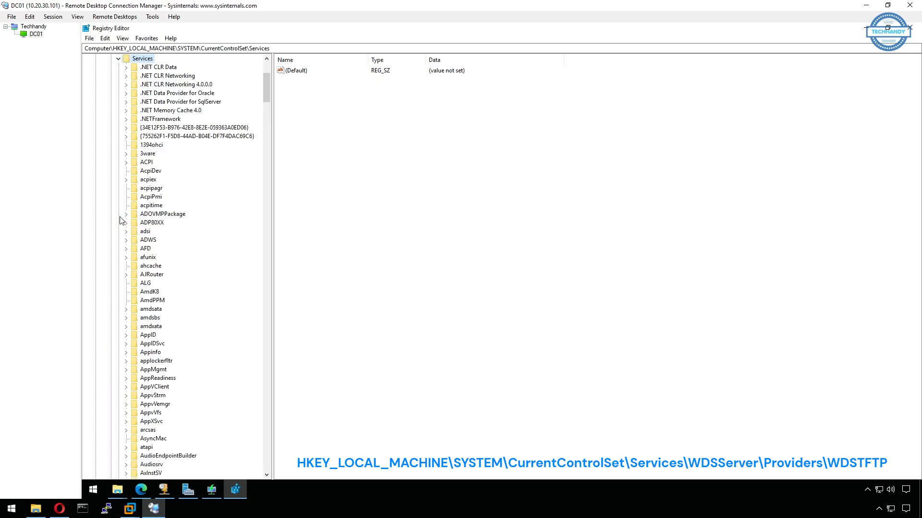
Open WDSServer\Providers\WDSTFTP to show its ReadFilter and RootFolder values
scroll(154, 294, down, 20)
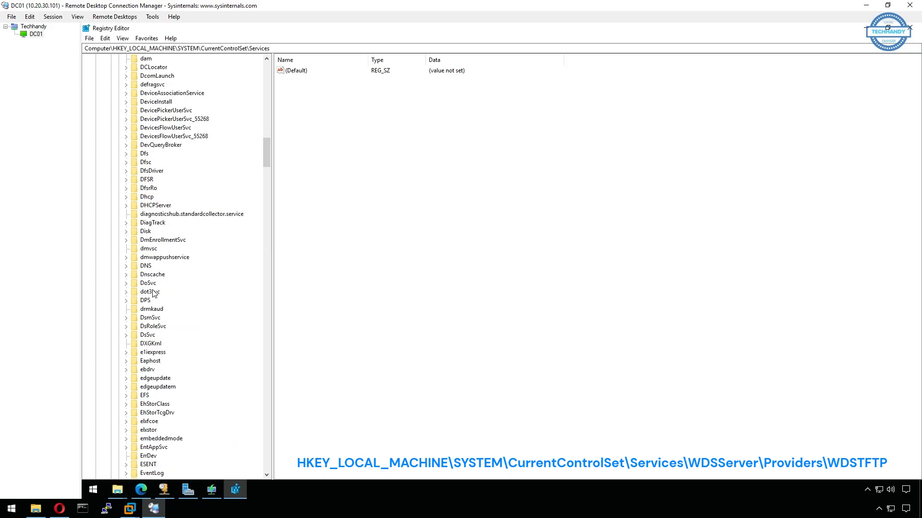
click(151, 292)
key(w)
scroll(180, 322, down, 5)
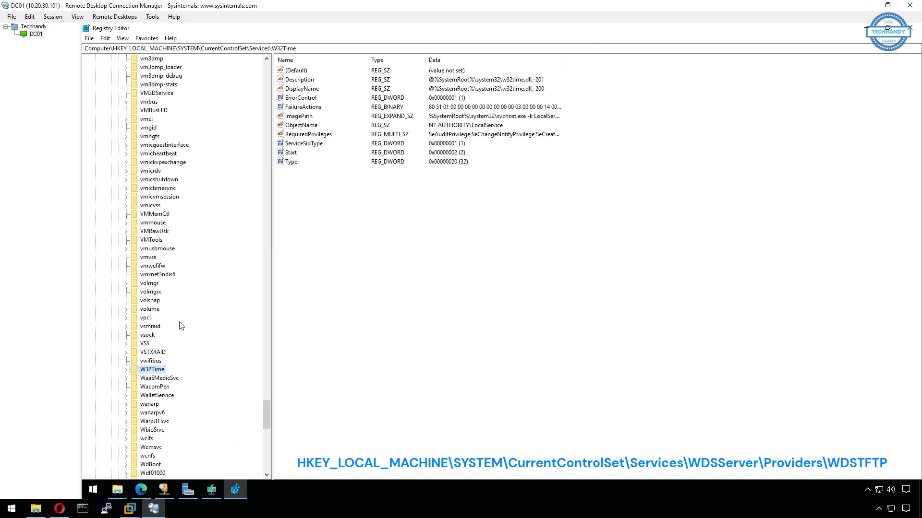
scroll(180, 326, down, 2)
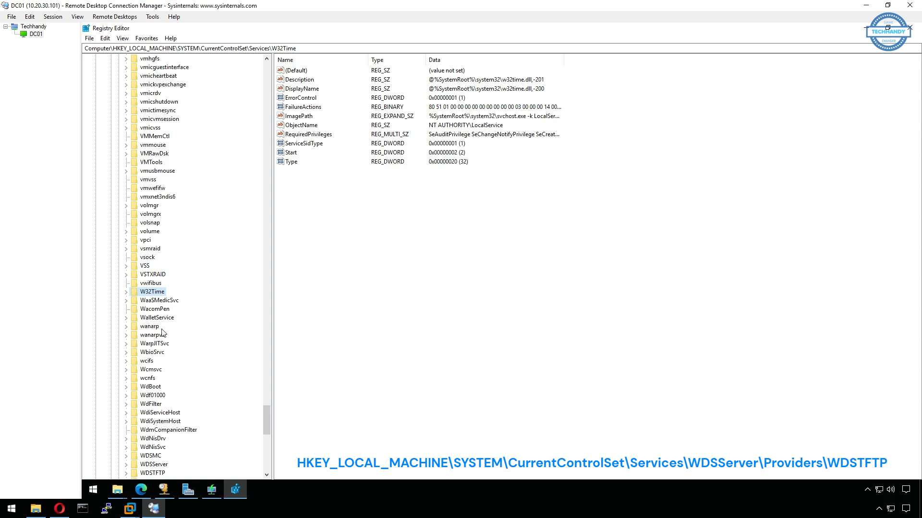
scroll(162, 333, down, 4)
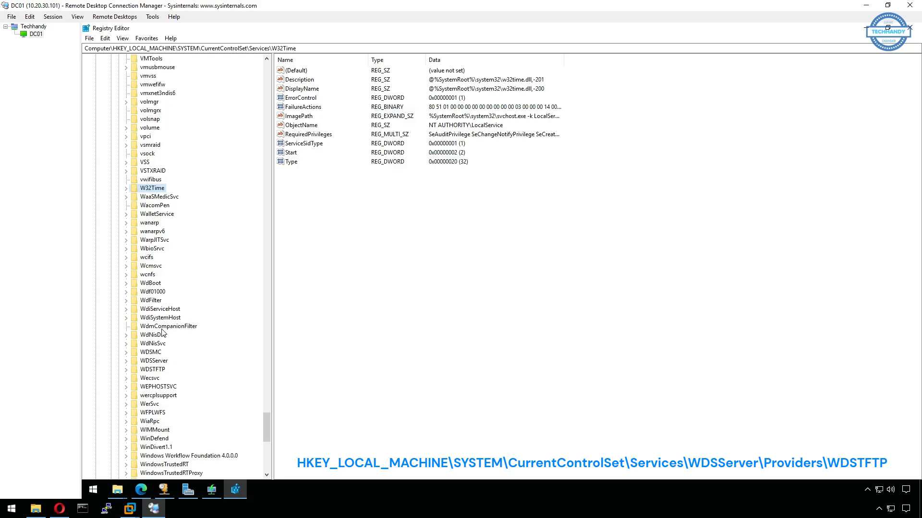
click(163, 361)
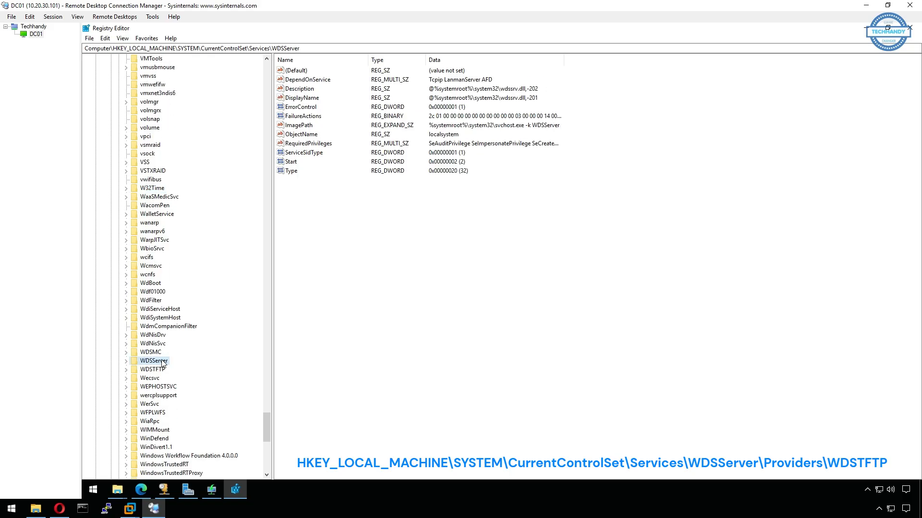
click(126, 363)
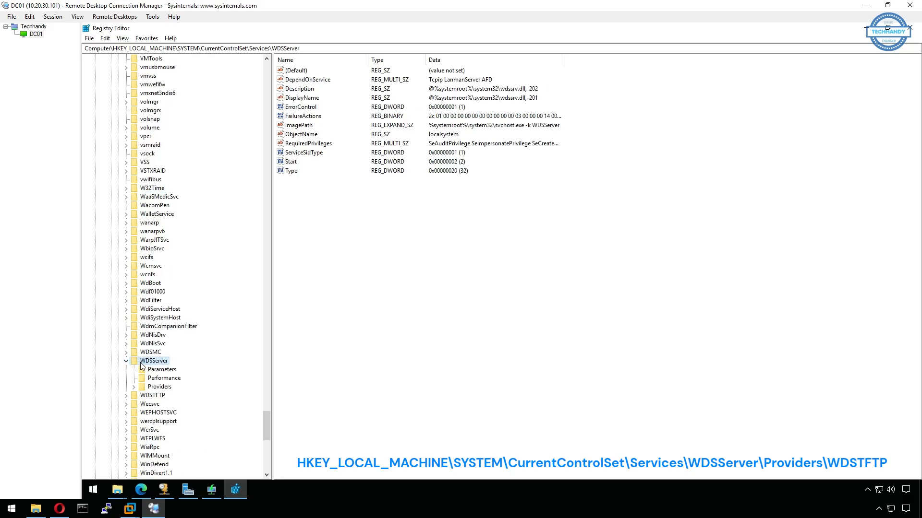
click(158, 387)
click(134, 387)
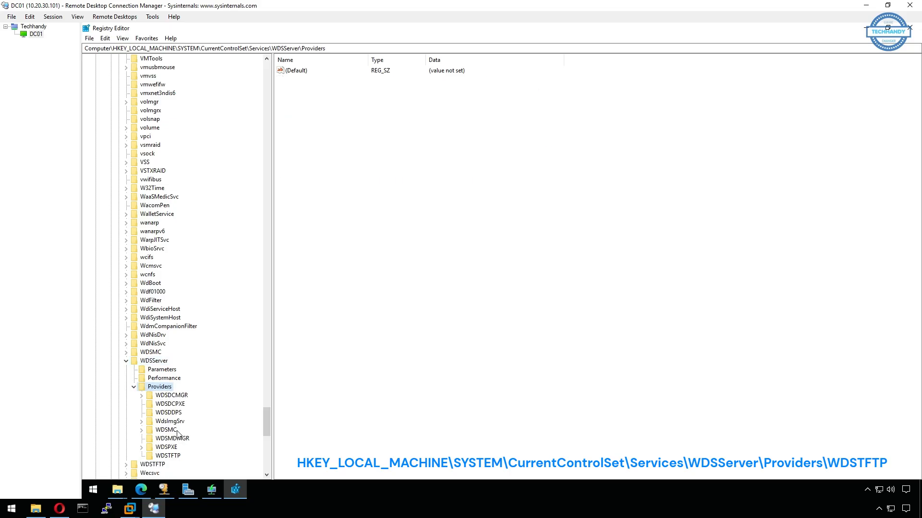
click(177, 456)
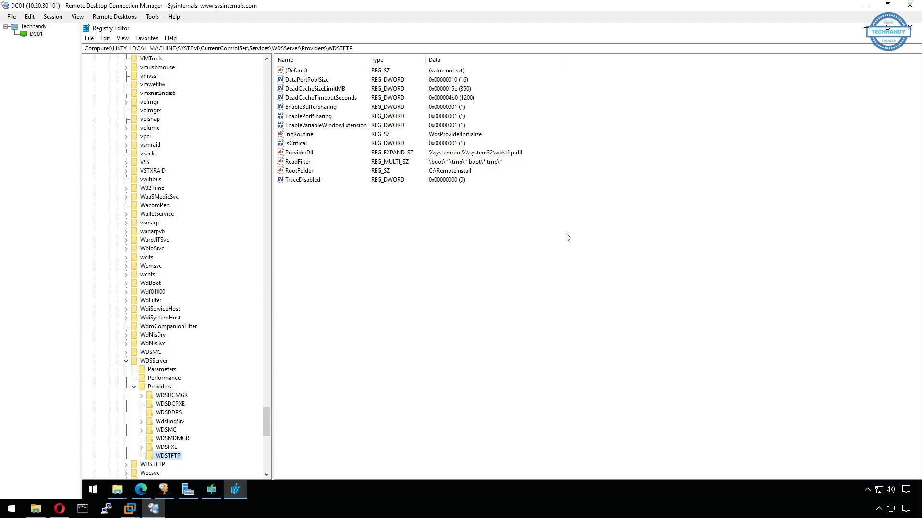
Append a \* line to WDSTFTP's ReadFilter value and accept the empty-strings warning
click(308, 166)
right_click(311, 165)
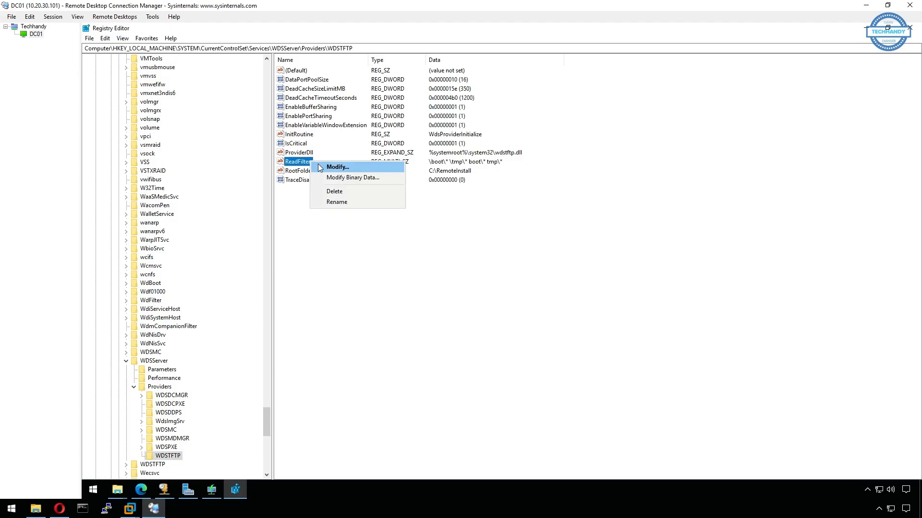
click(321, 167)
click(132, 149)
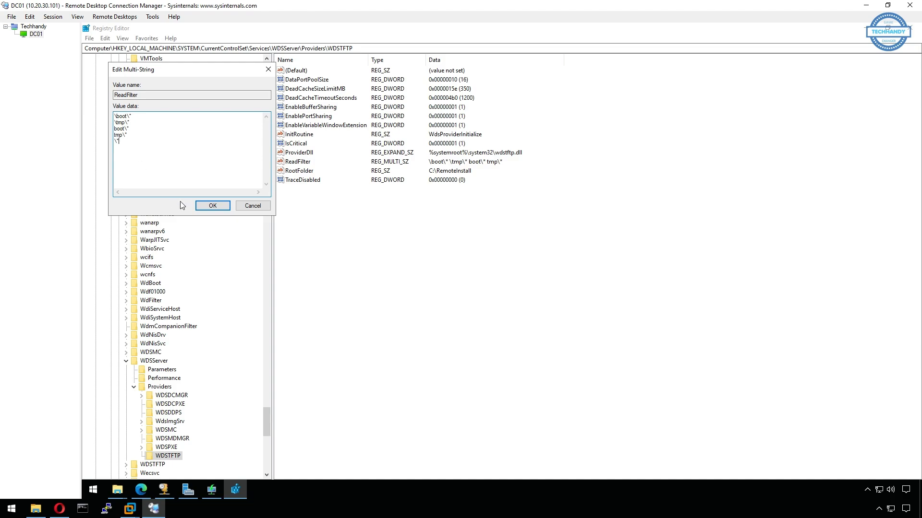
click(213, 206)
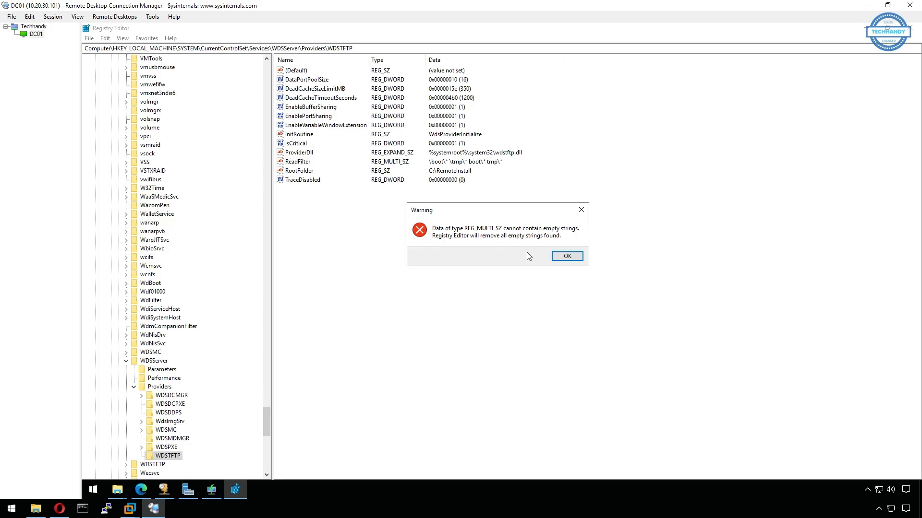
click(560, 256)
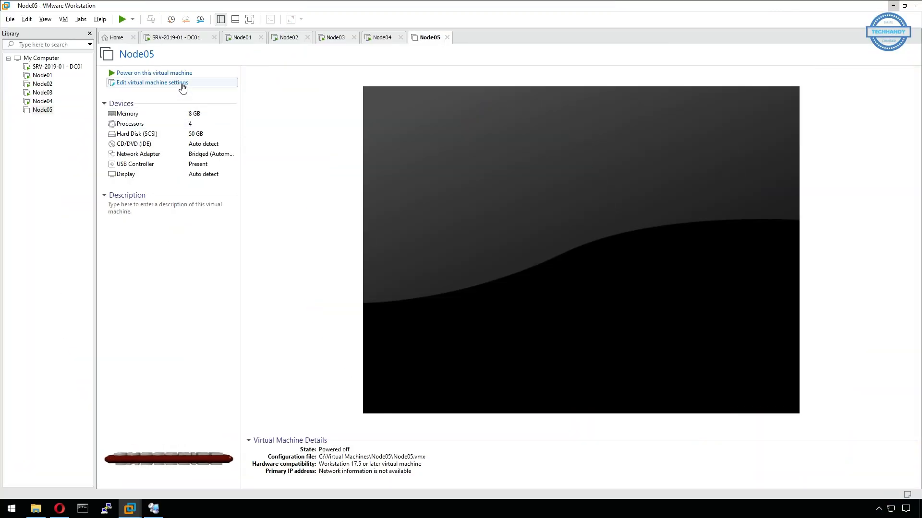
Change Node05's firmware type from UEFI to BIOS in the Advanced VM options
click(149, 86)
click(323, 95)
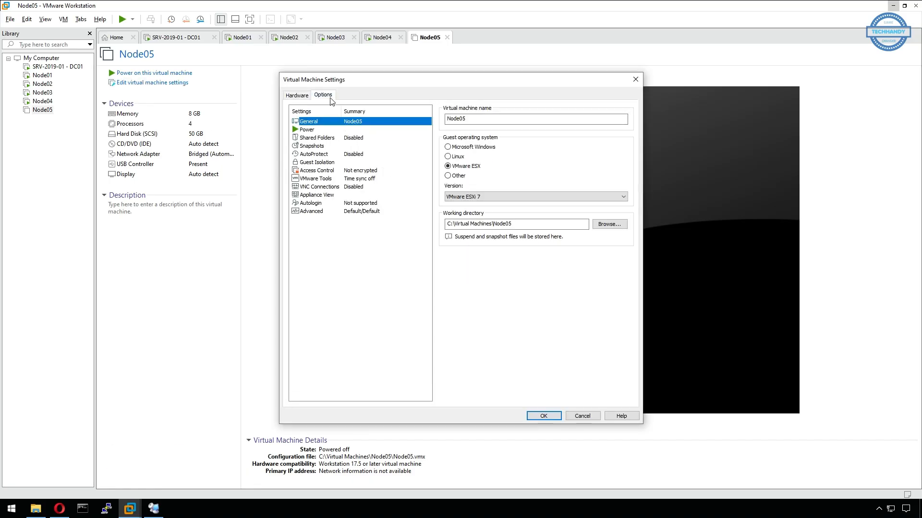
click(367, 212)
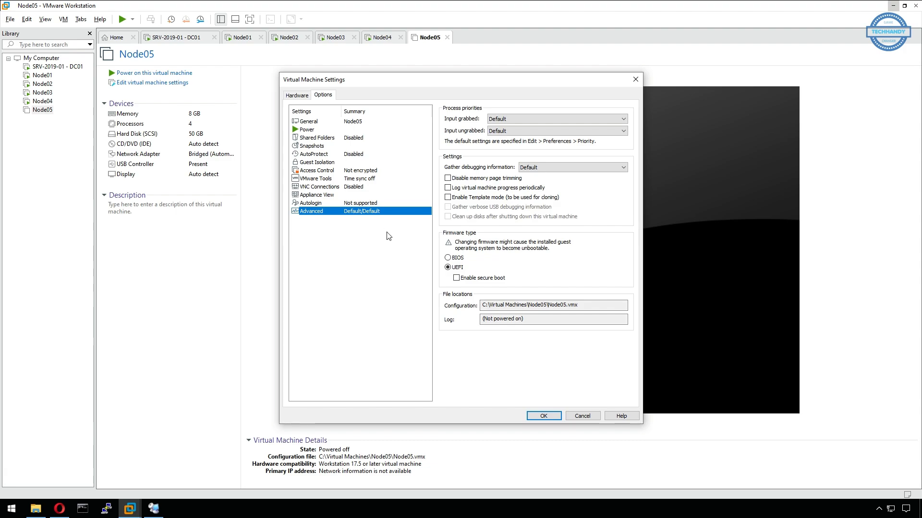
click(452, 258)
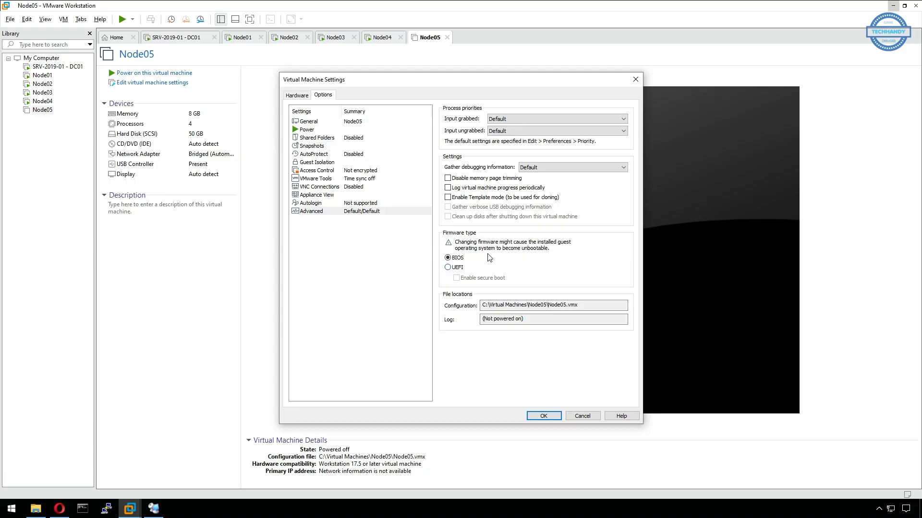
click(154, 508)
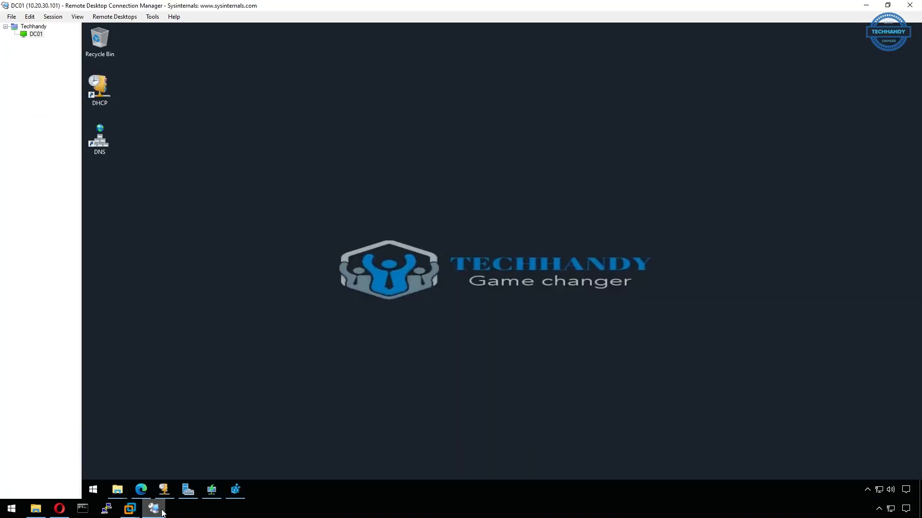
click(165, 494)
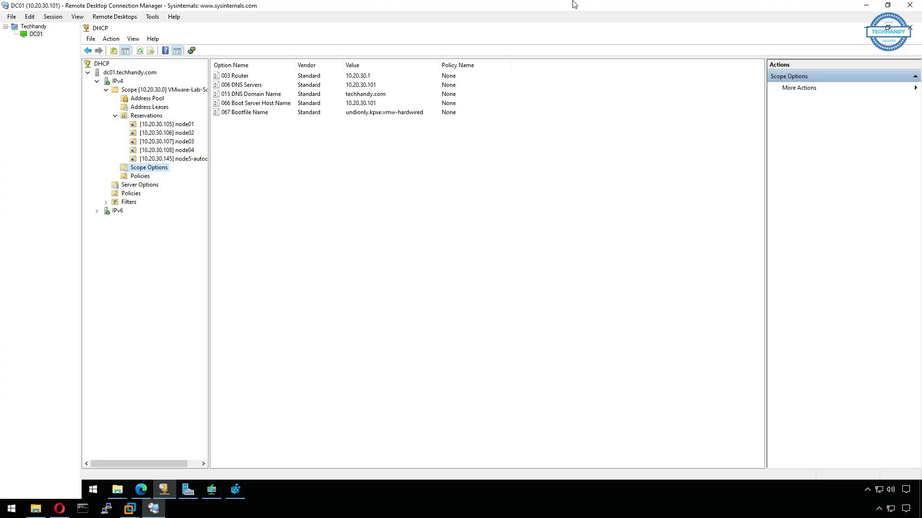
mouse_move(131, 504)
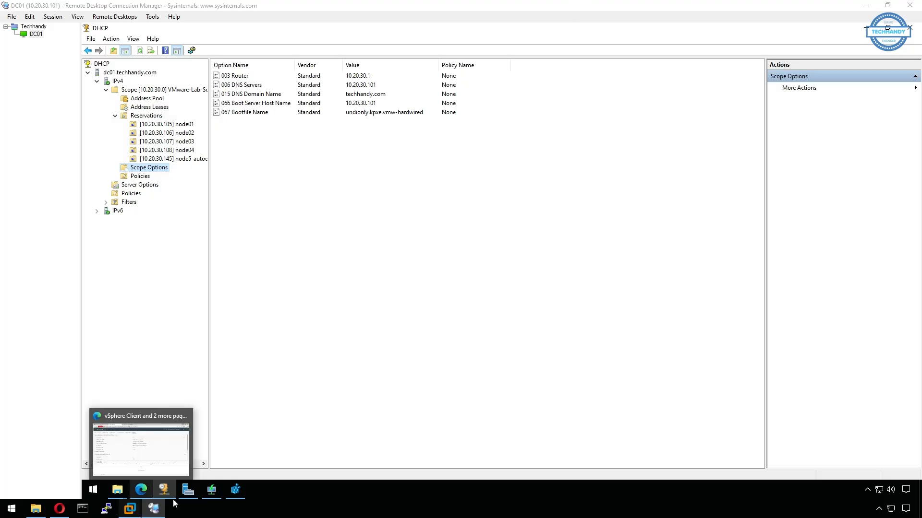
click(560, 445)
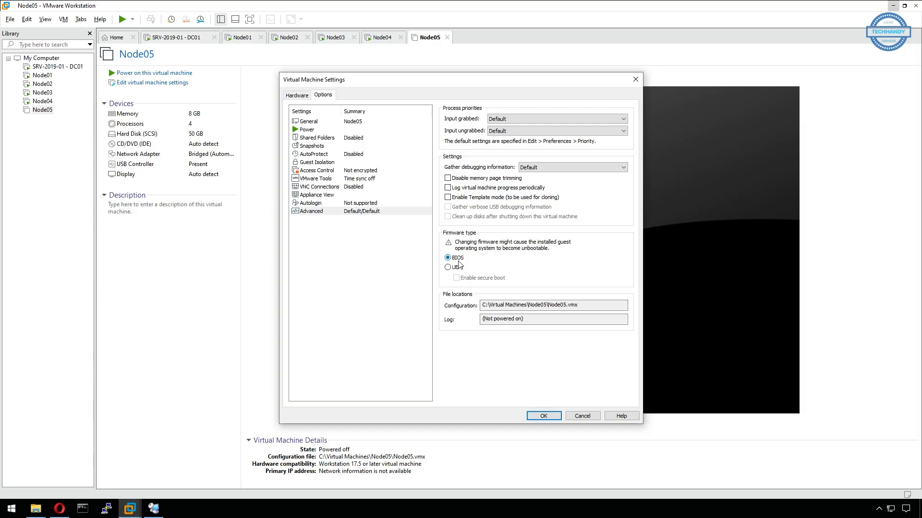
Save the BIOS setting and power on Node05, keeping device ide1:0 connecting
click(553, 417)
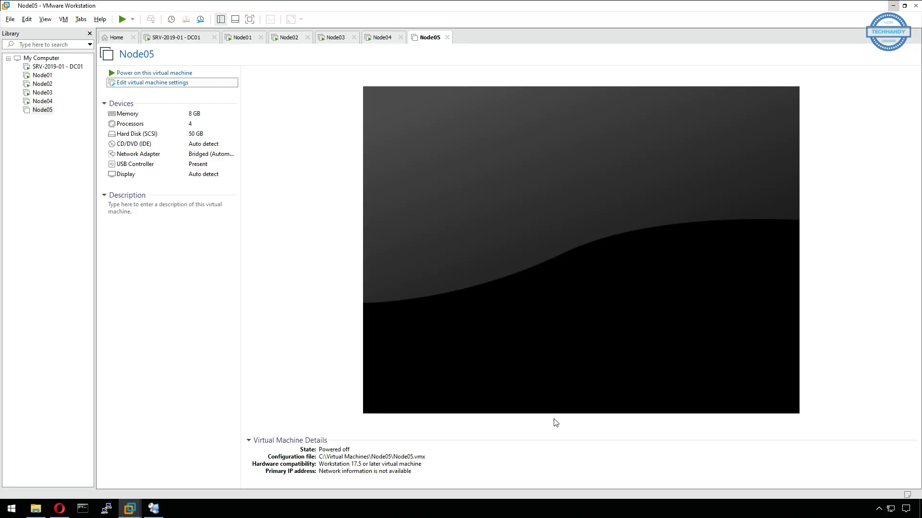
click(161, 73)
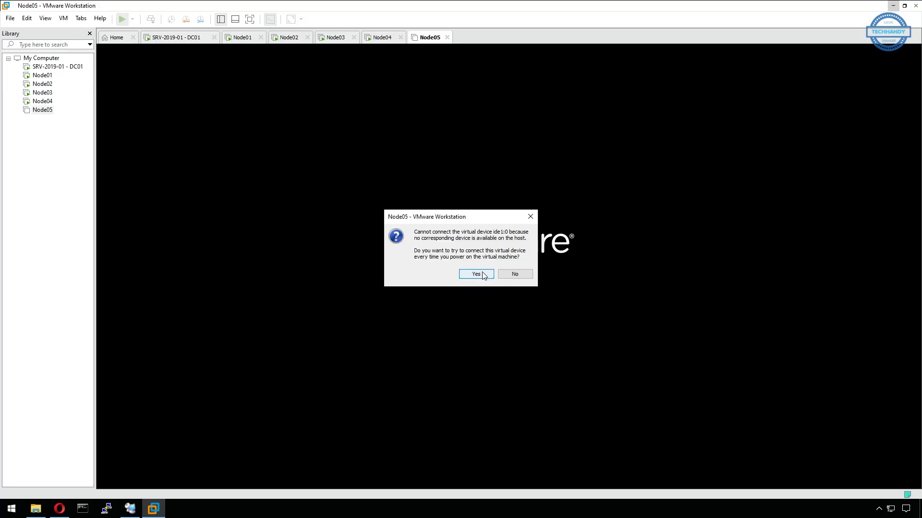
click(483, 274)
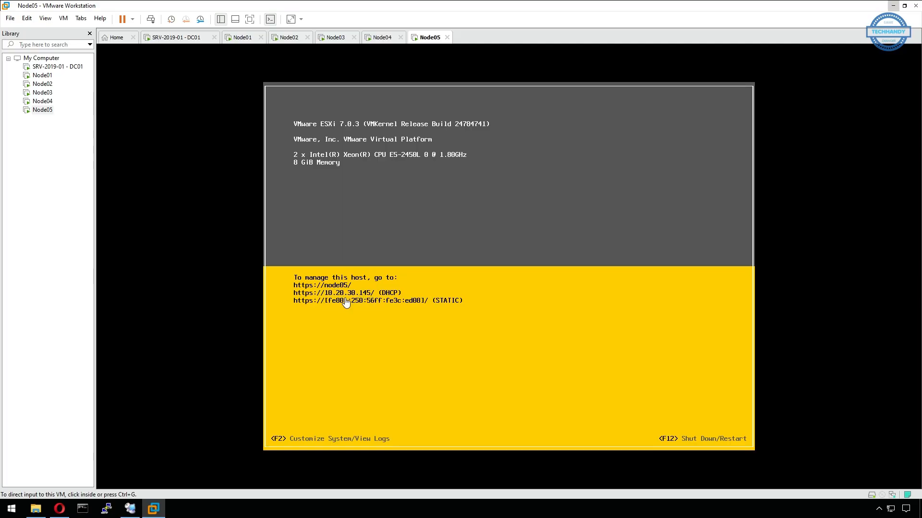
Sign in to vCenter in Edge with the saved administrator username and its password
click(130, 508)
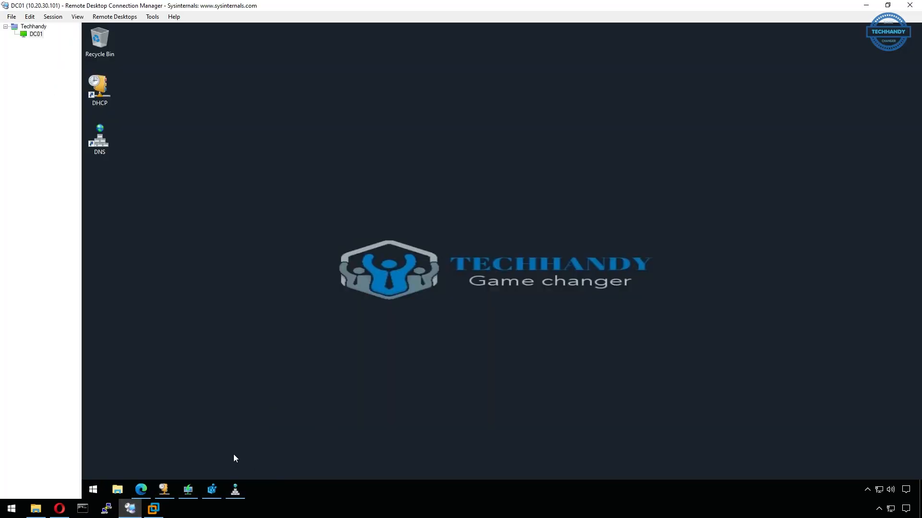
click(141, 489)
click(162, 239)
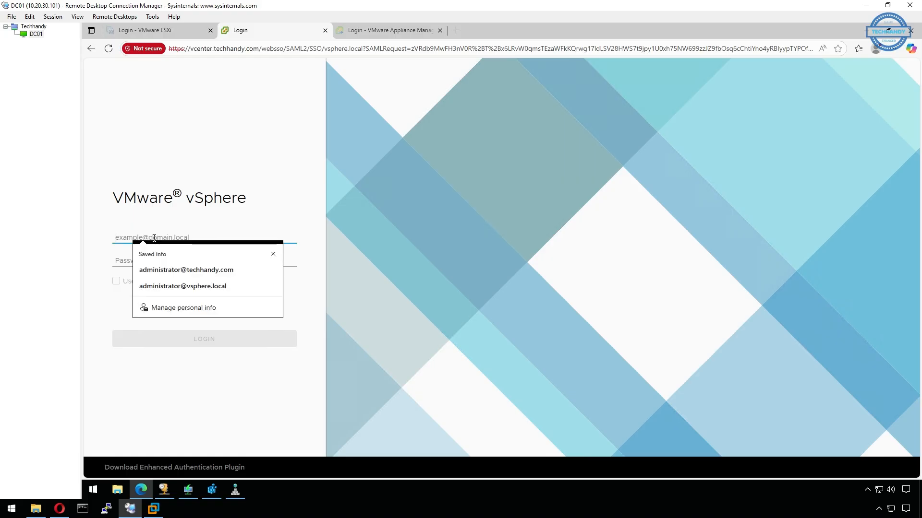
click(194, 267)
click(193, 265)
text(••)
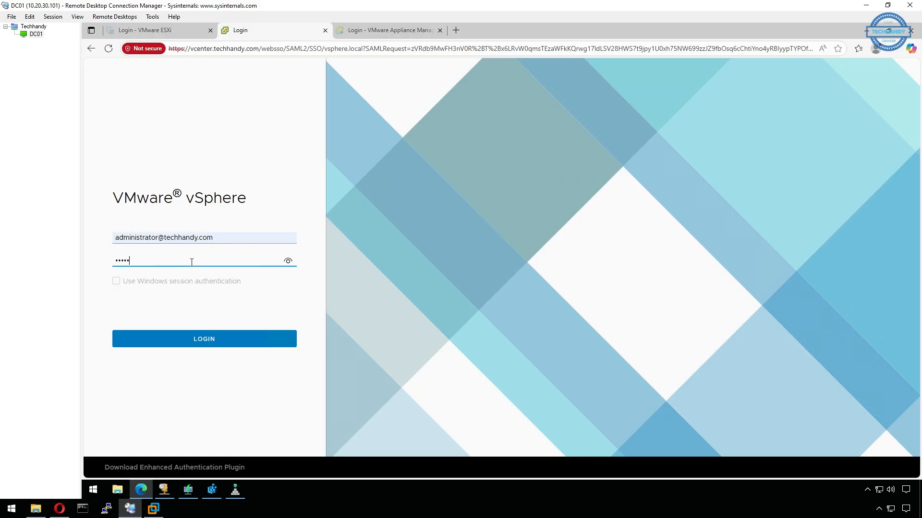
key(Return)
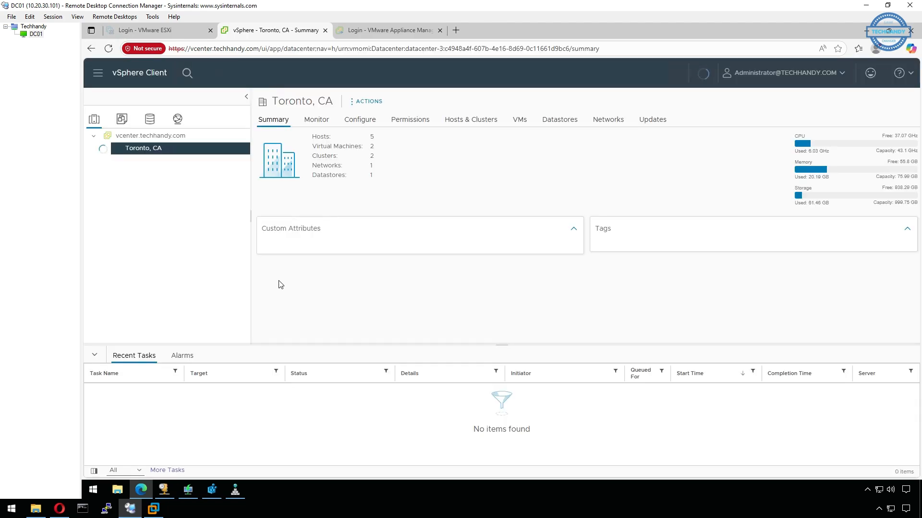
Check node05.techhandy.com's summary under Production, dismiss the license banner, and go to Auto Deploy
click(182, 248)
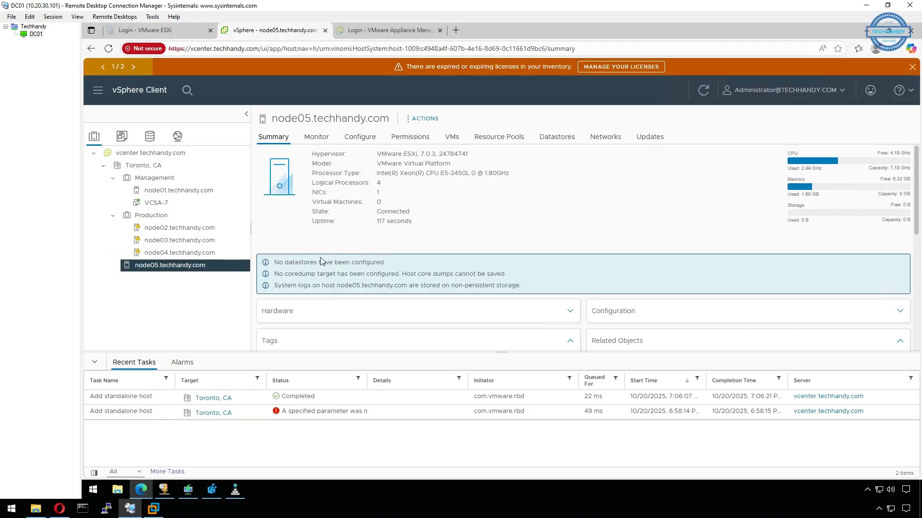
click(912, 67)
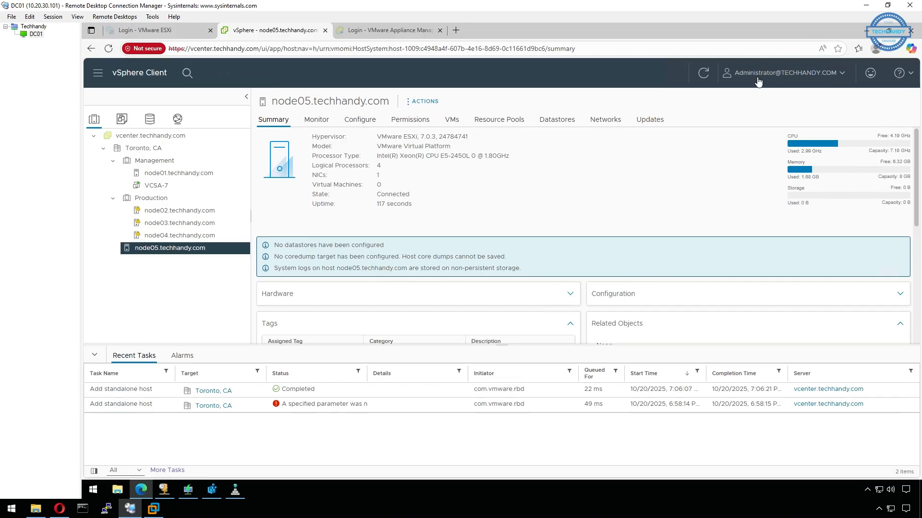
click(98, 73)
click(133, 212)
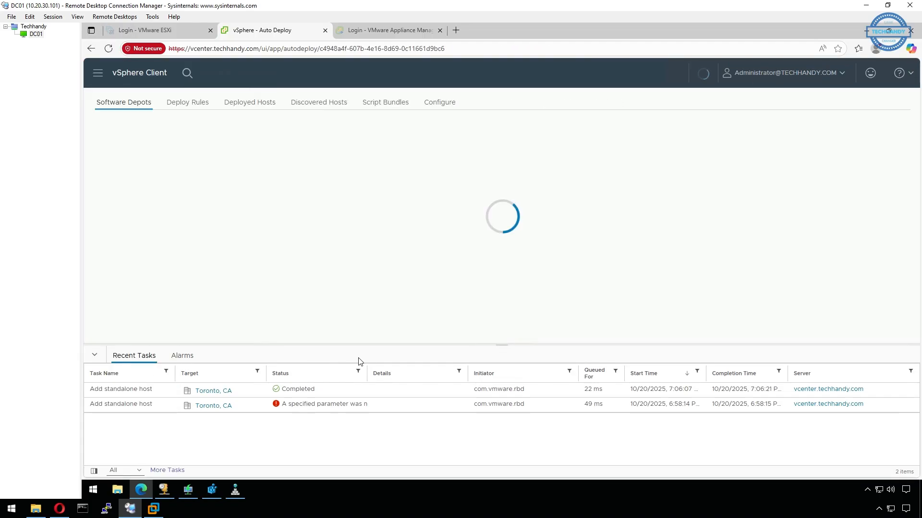
Review Deploy Rules, Deployed Hosts and Discovered Hosts, confirming node05 uses ESXi-7.0U3w-24784741-standard
drag(502, 345, 502, 414)
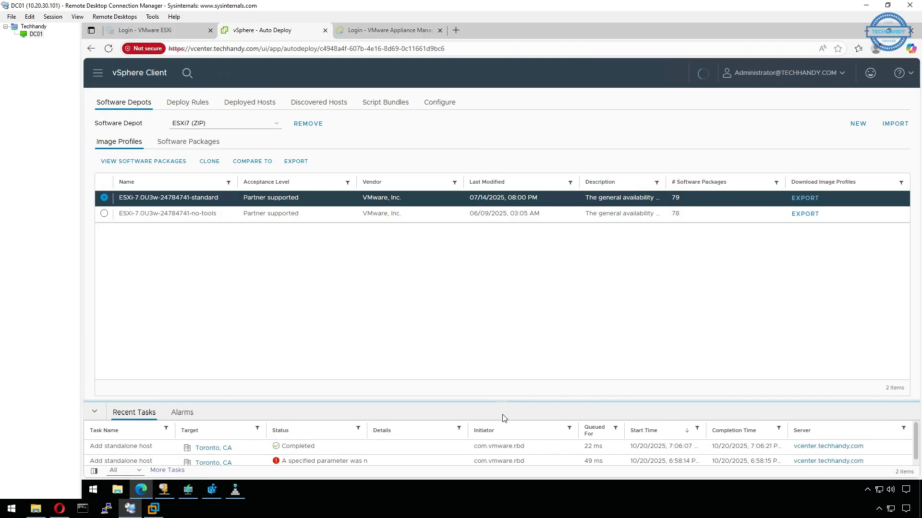
click(180, 104)
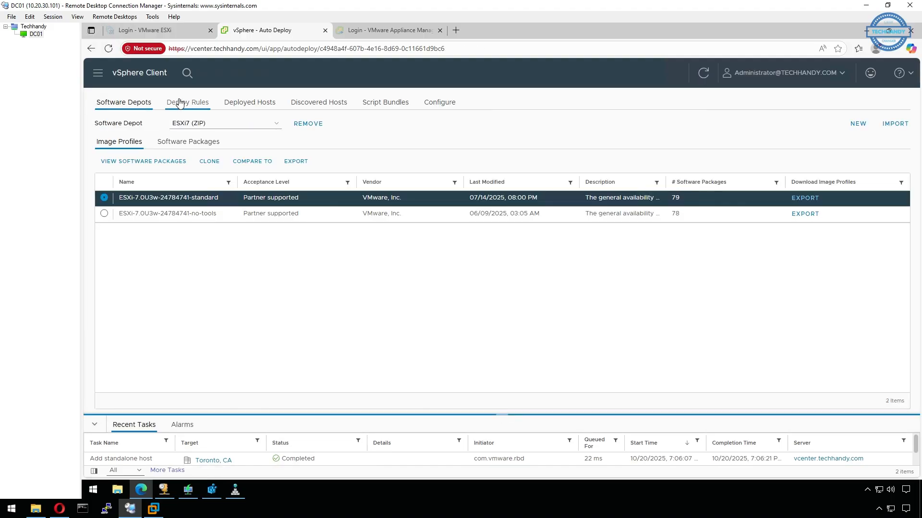
click(252, 104)
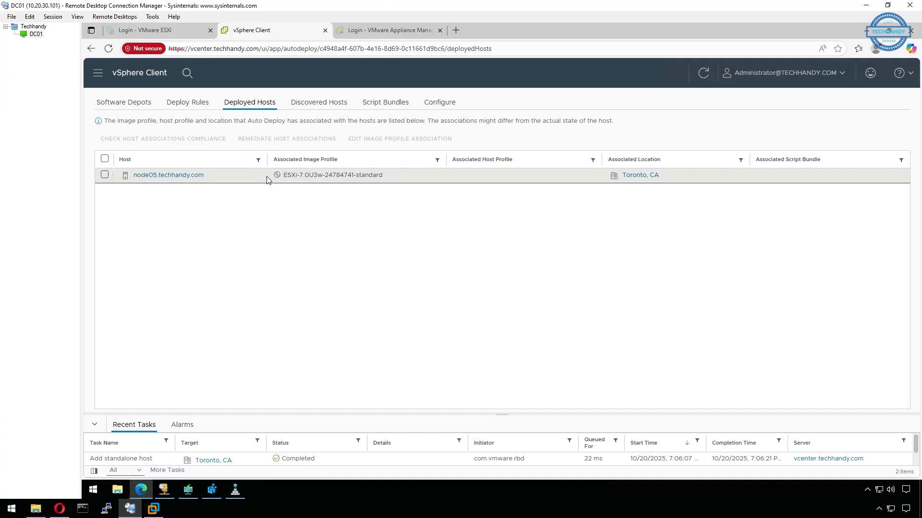
click(312, 110)
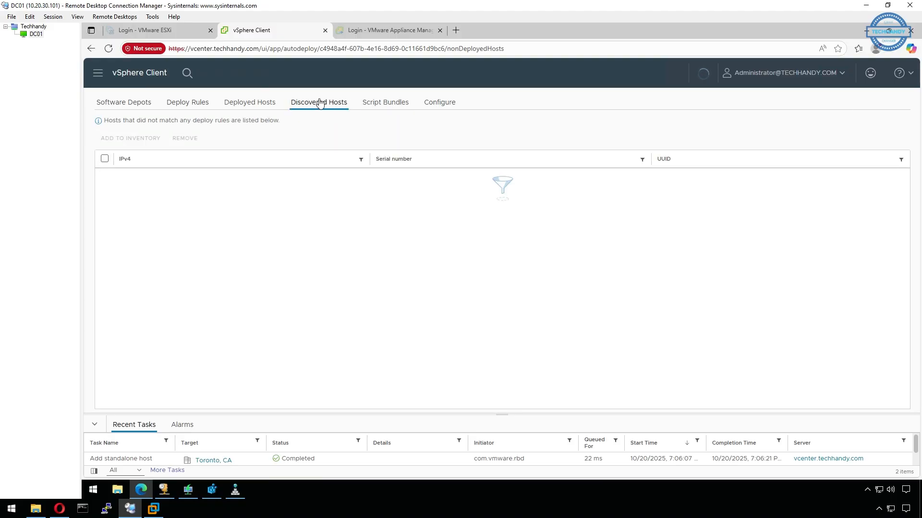
click(237, 104)
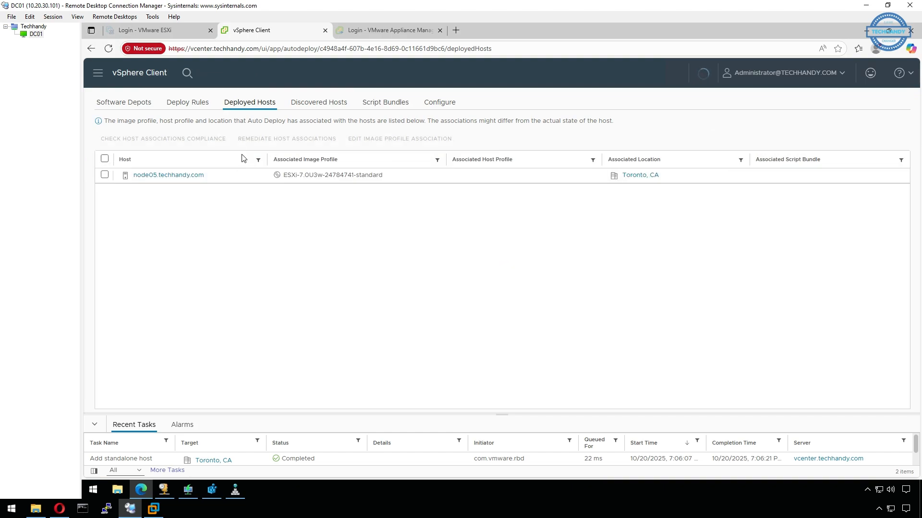
Return to the inventory showing node05.techhandy.com's summary: ESXi 7.0.3 build 24784741, Connected
click(98, 75)
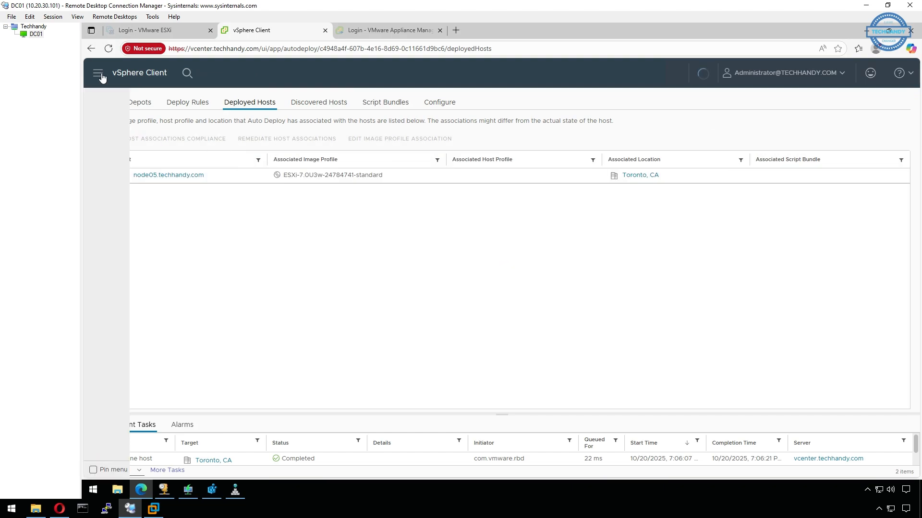
click(114, 138)
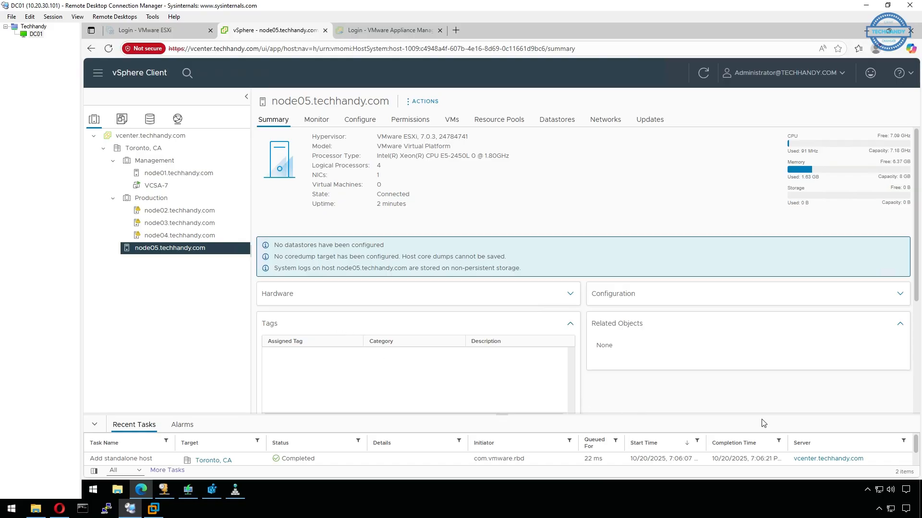
click(836, 483)
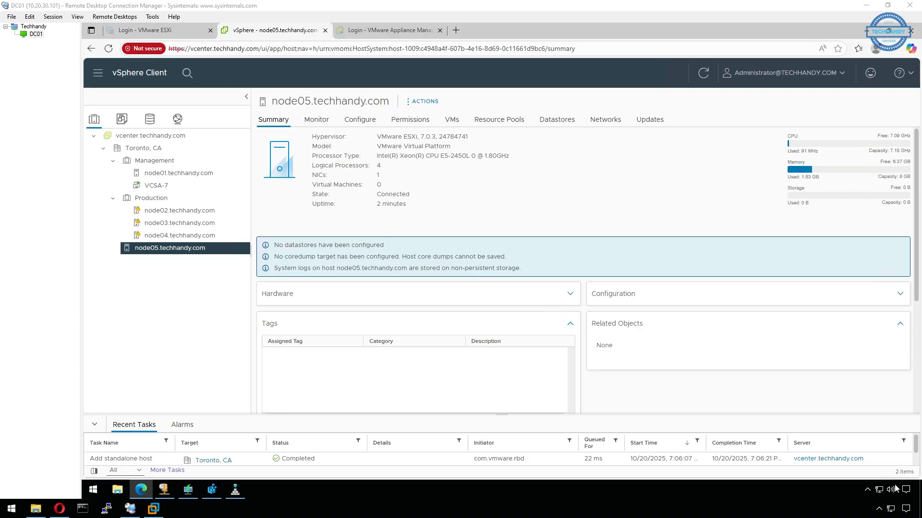